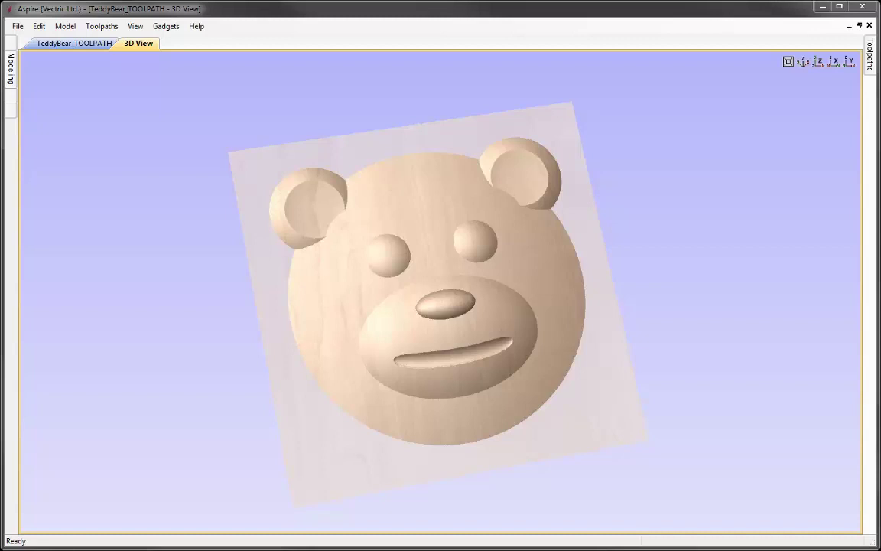
# Close the TeddyBear_TOOLPATH file and open TeddyBear_VECTOR.crv3d from the TeddyBear_FILES folder
pyautogui.click(17, 28)
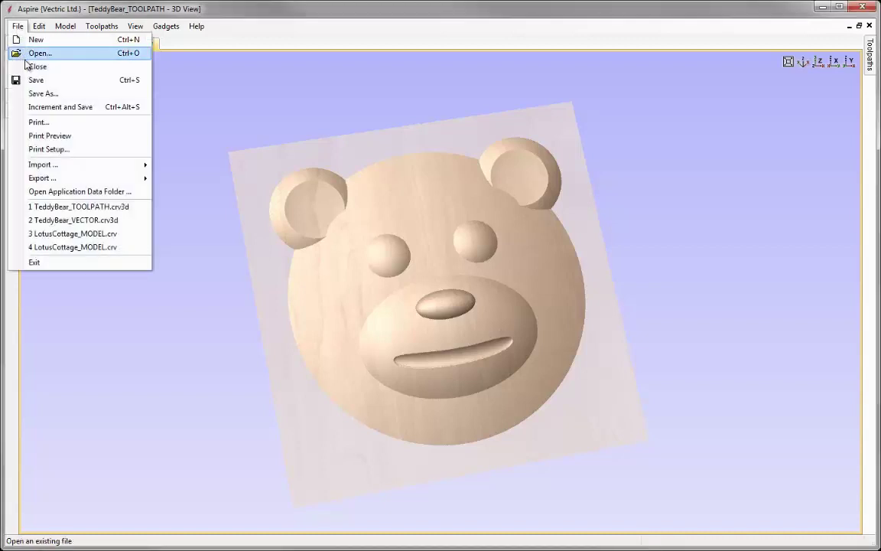
pyautogui.click(60, 71)
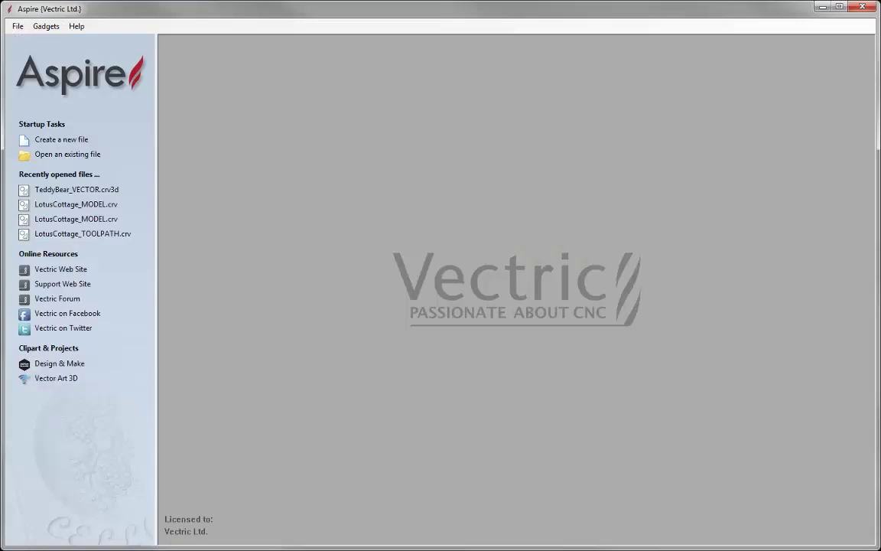
pyautogui.click(92, 155)
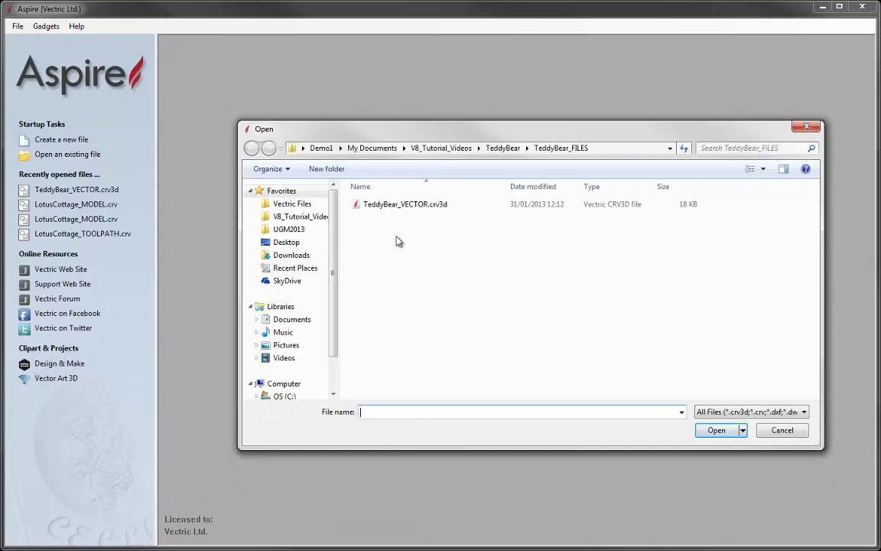
pyautogui.click(456, 205)
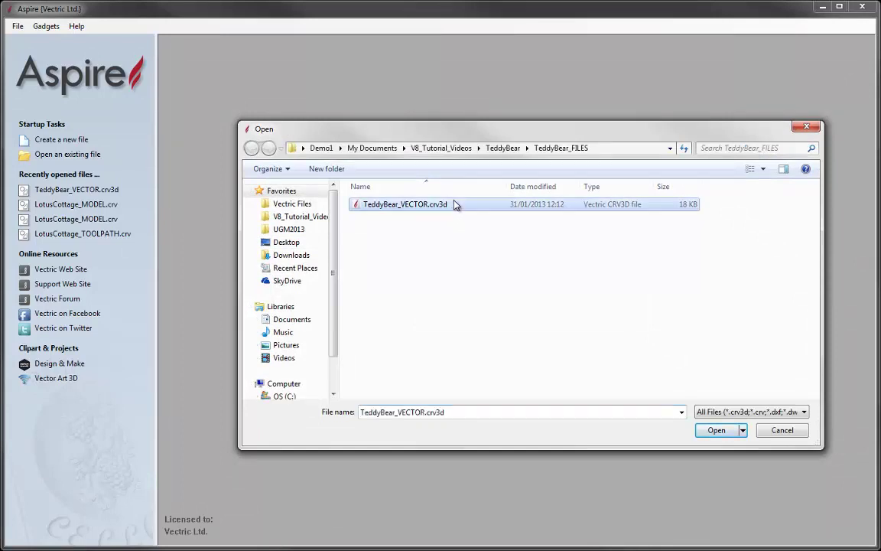
pyautogui.click(718, 430)
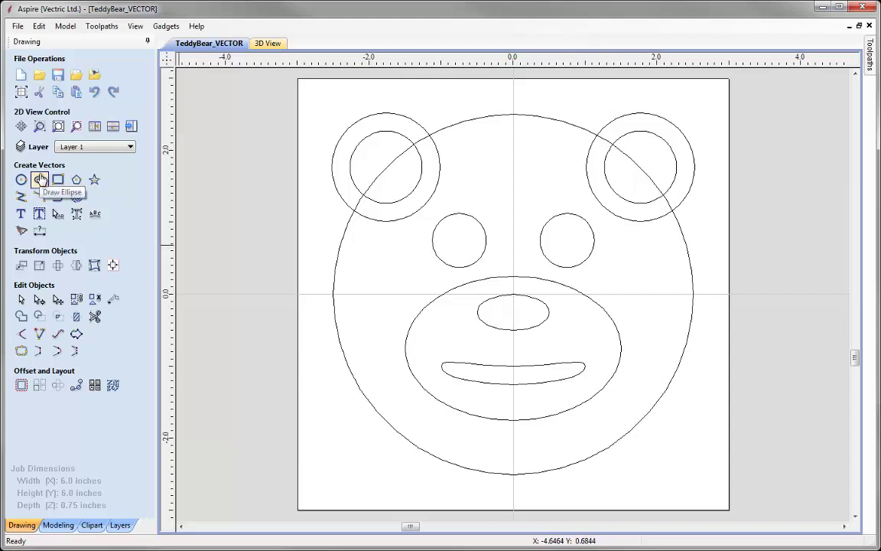
# Arrange the 2D drawing and the 3D view side by side with no vectors selected
pyautogui.click(451, 364)
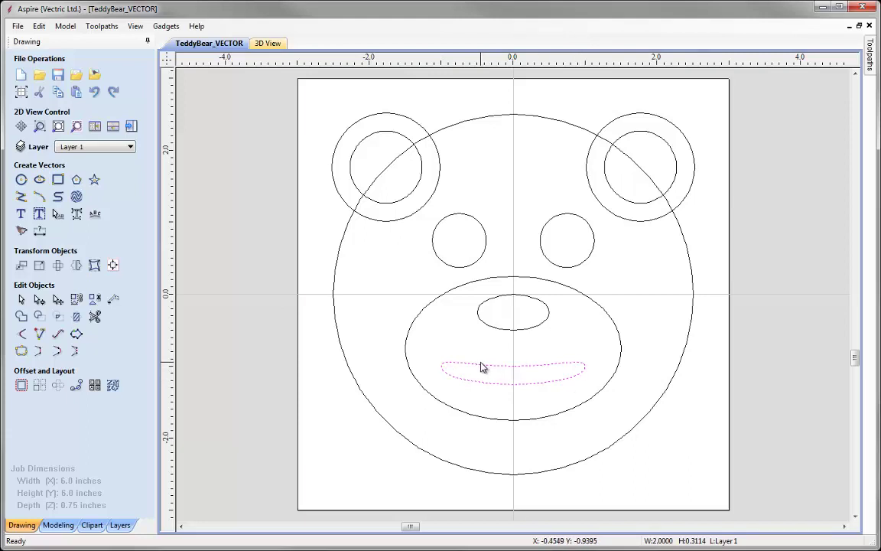
pyautogui.click(475, 350)
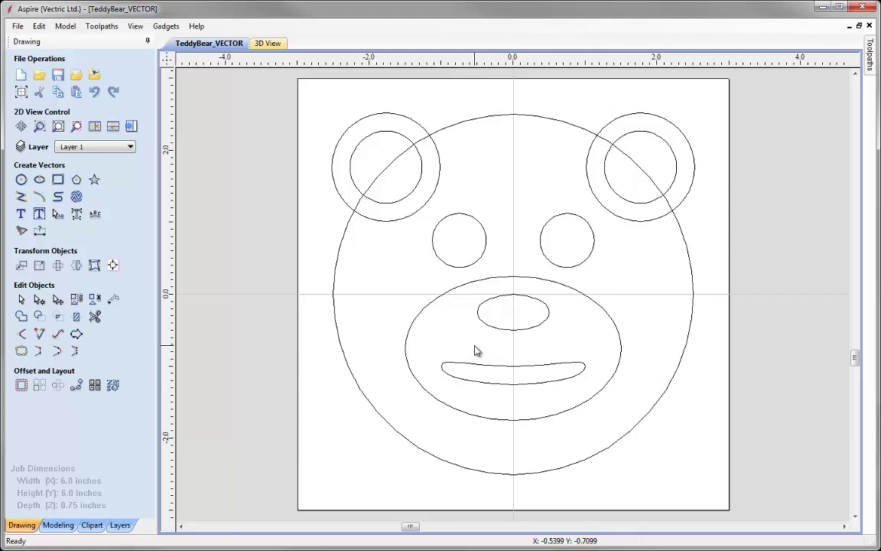
pyautogui.click(95, 128)
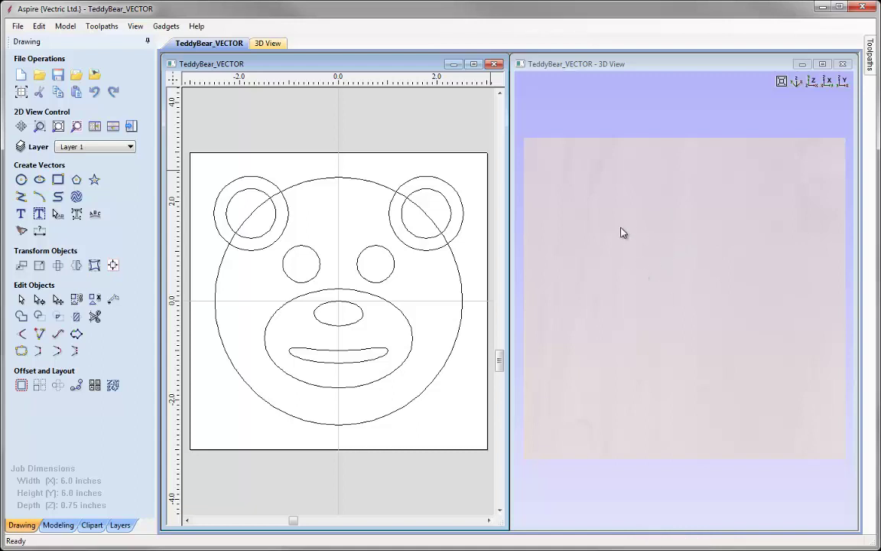
pyautogui.click(642, 234)
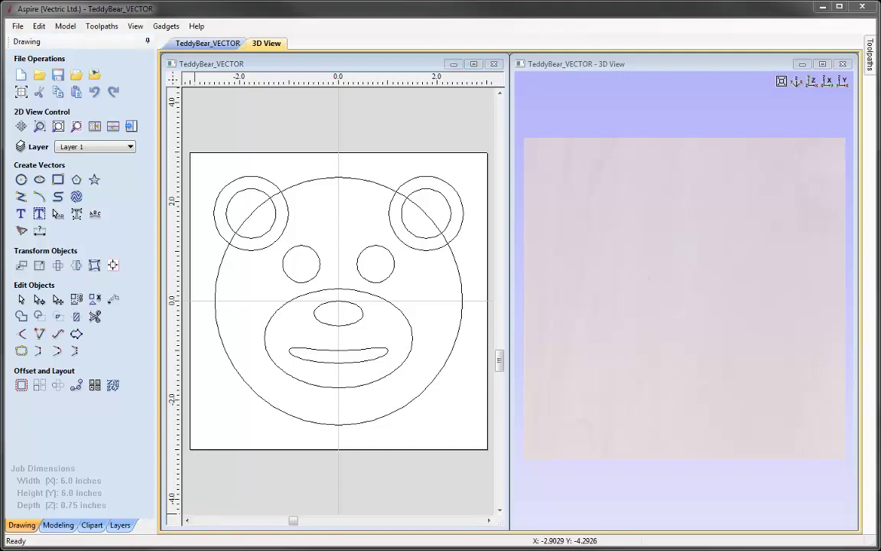
# Rename Level 1 in the component tree as Base
pyautogui.click(57, 525)
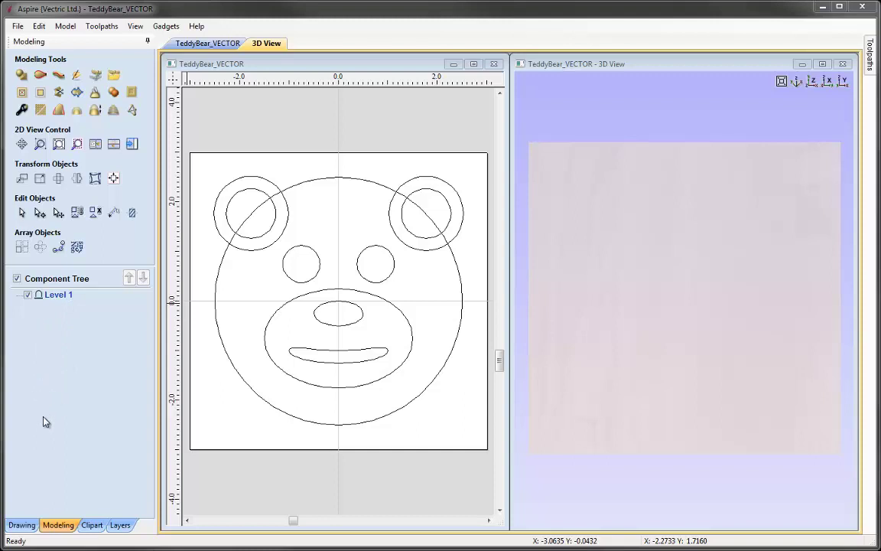
pyautogui.moveTo(653, 351); pyautogui.dragTo(602, 352)
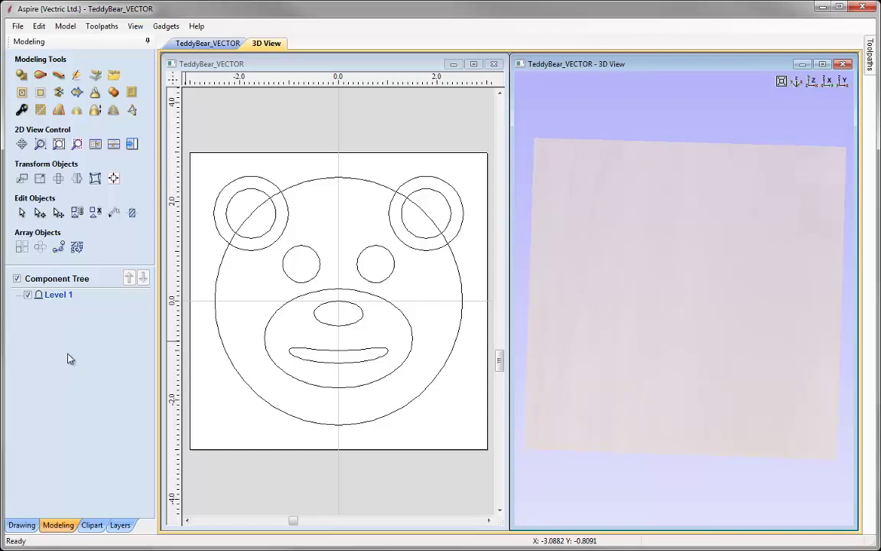
pyautogui.moveTo(682, 309); pyautogui.dragTo(708, 312)
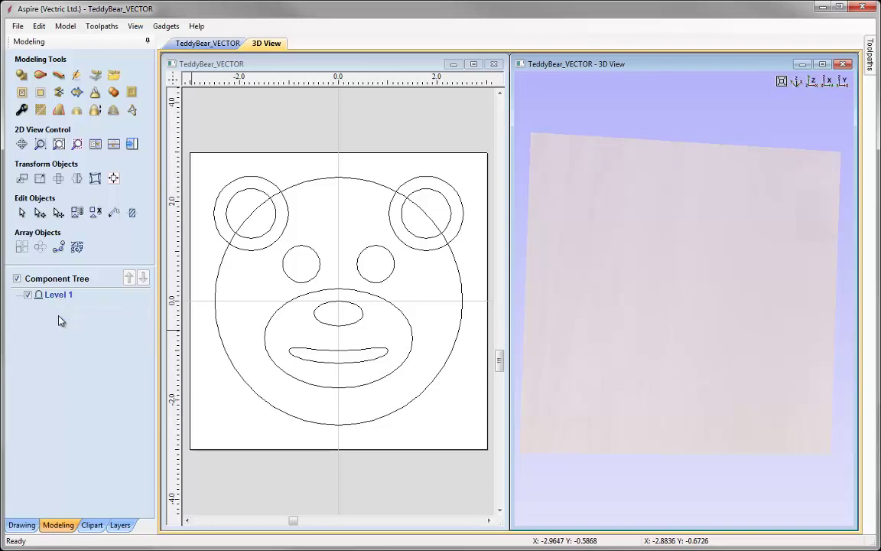
pyautogui.moveTo(61, 298)
pyautogui.rightClick(69, 296)
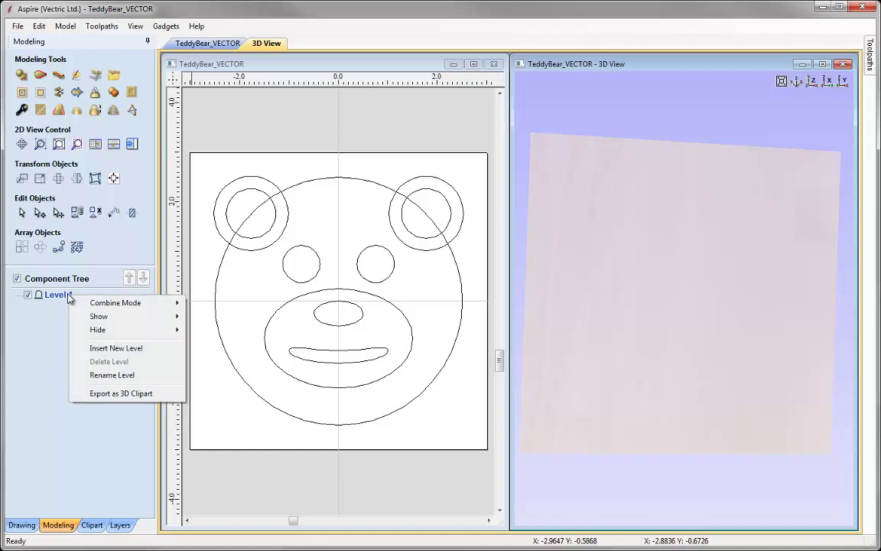
pyautogui.click(141, 375)
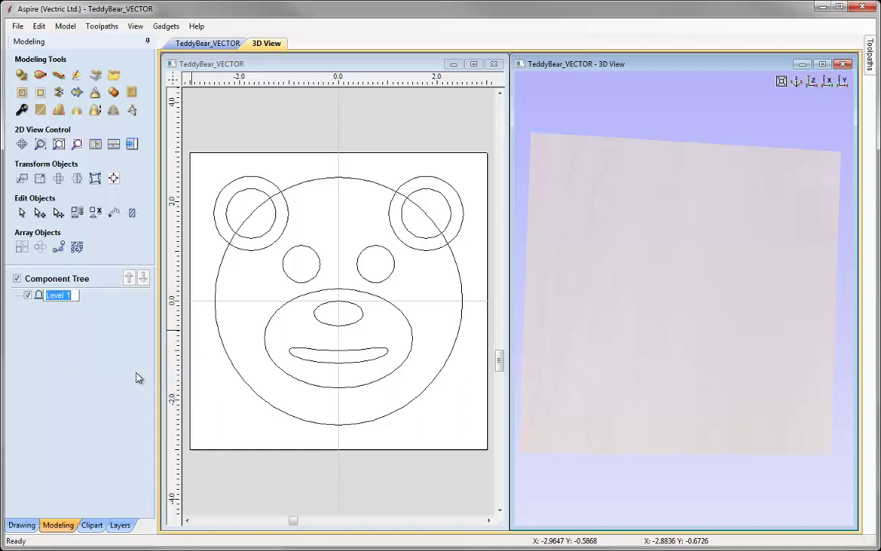
pyautogui.write('Base')
pyautogui.press('Return')
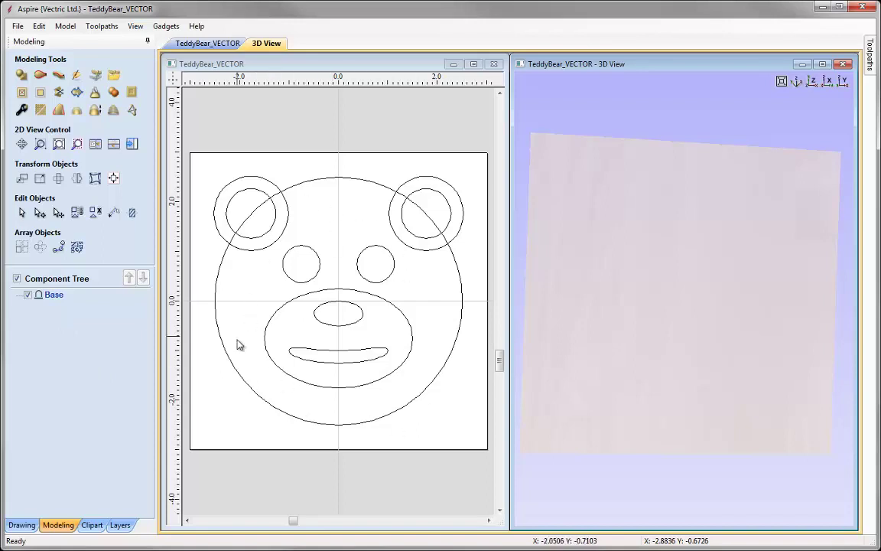
# Set up Create Shape for the large head circle with a round profile, 30° angle, 0.0 inch base height and no height limit
pyautogui.click(56, 297)
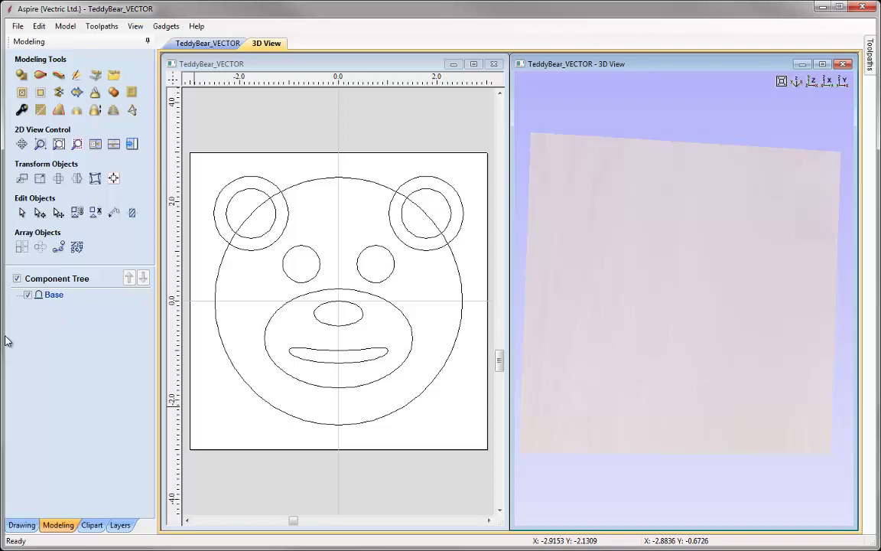
pyautogui.click(21, 75)
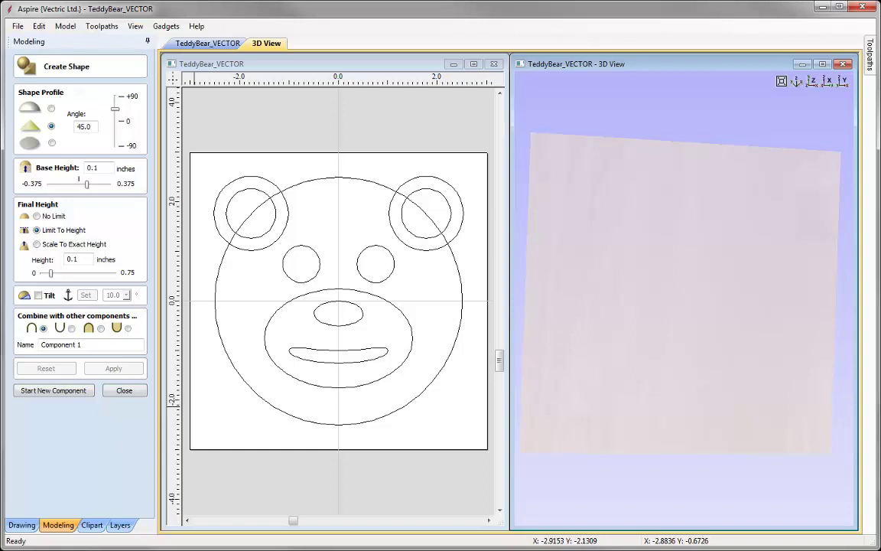
pyautogui.press('F2')
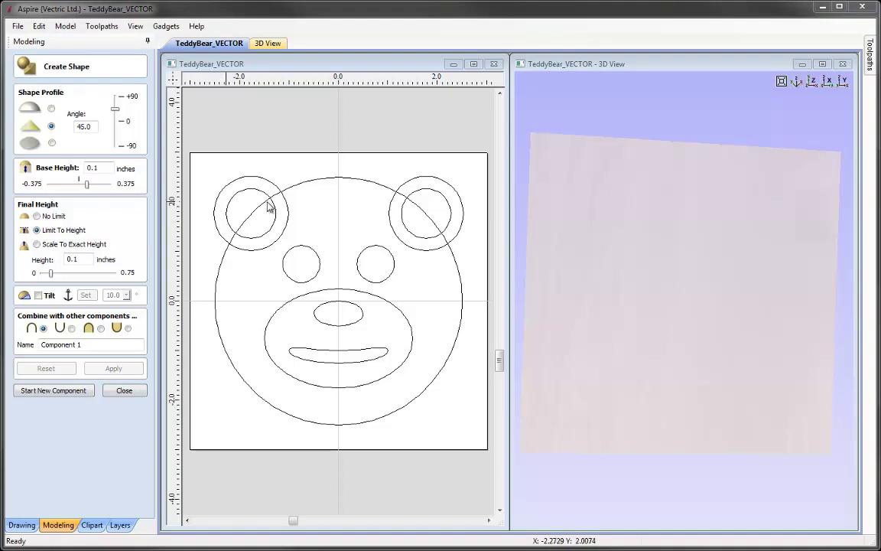
pyautogui.click(326, 181)
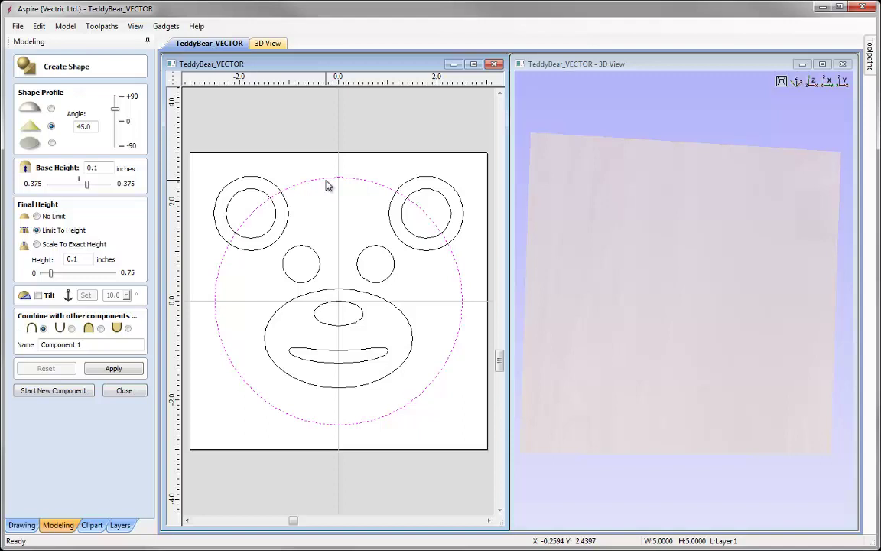
pyautogui.click(52, 109)
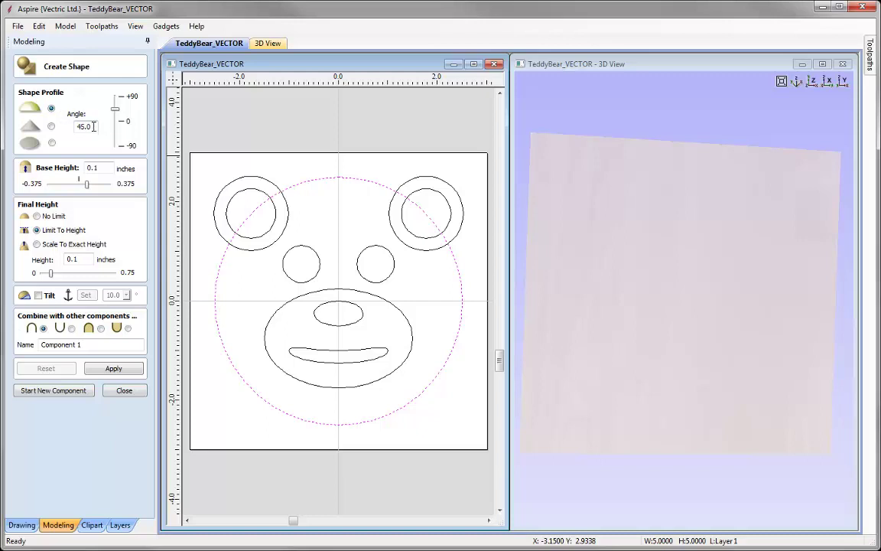
pyautogui.moveTo(92, 127); pyautogui.dragTo(74, 129)
pyautogui.write('3')
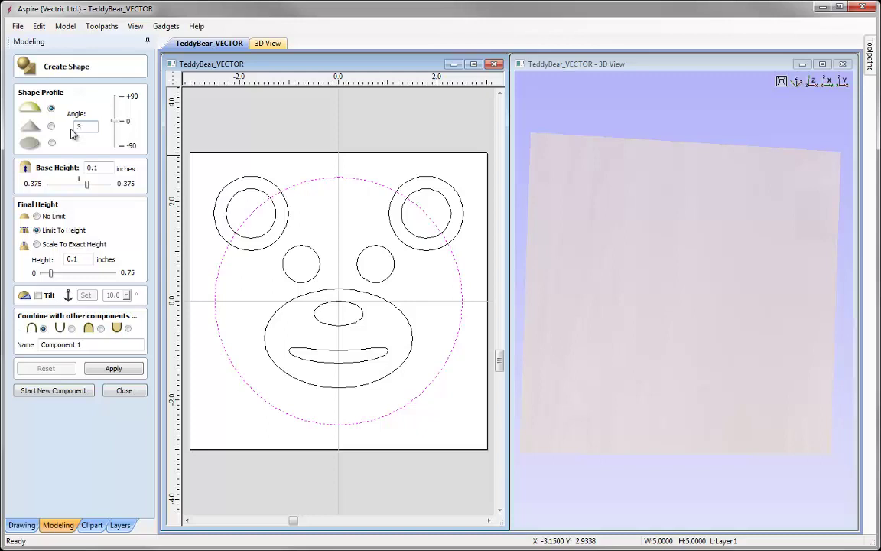
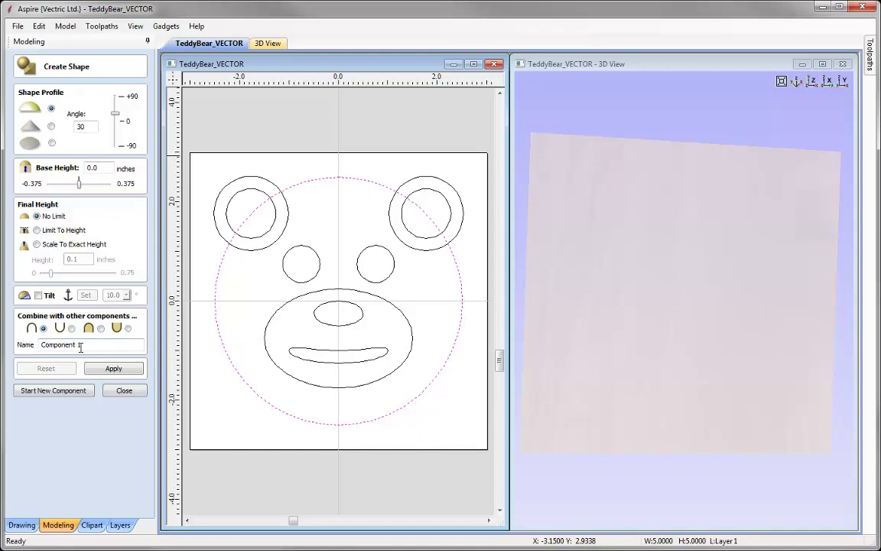
# Name the component Face, create the domed shape from the head circle, and finish shape creation
pyautogui.moveTo(84, 347); pyautogui.dragTo(37, 346)
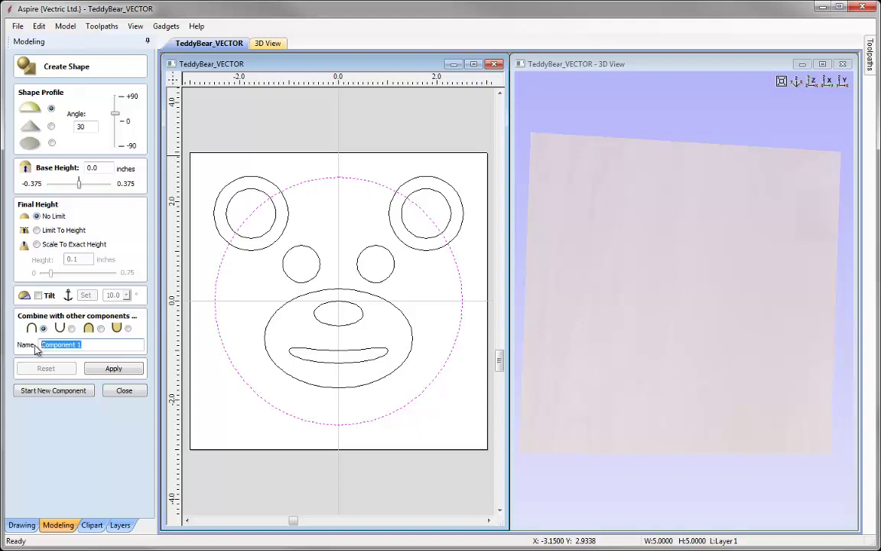
pyautogui.write('Face')
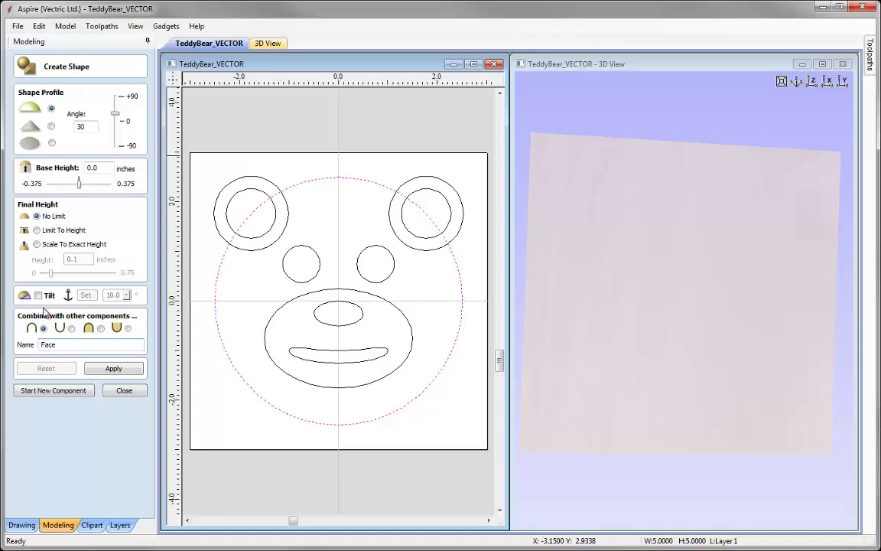
pyautogui.click(124, 373)
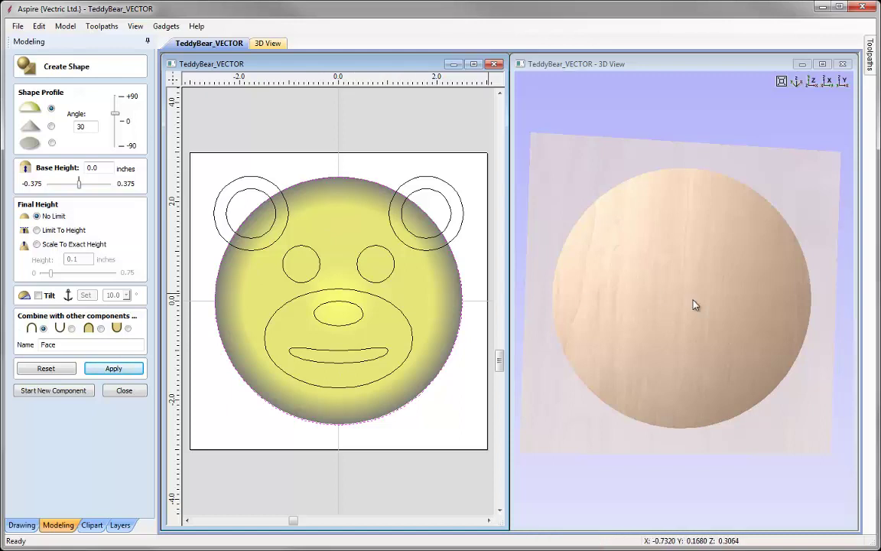
pyautogui.moveTo(764, 423); pyautogui.dragTo(722, 445)
pyautogui.moveTo(759, 418); pyautogui.dragTo(717, 435)
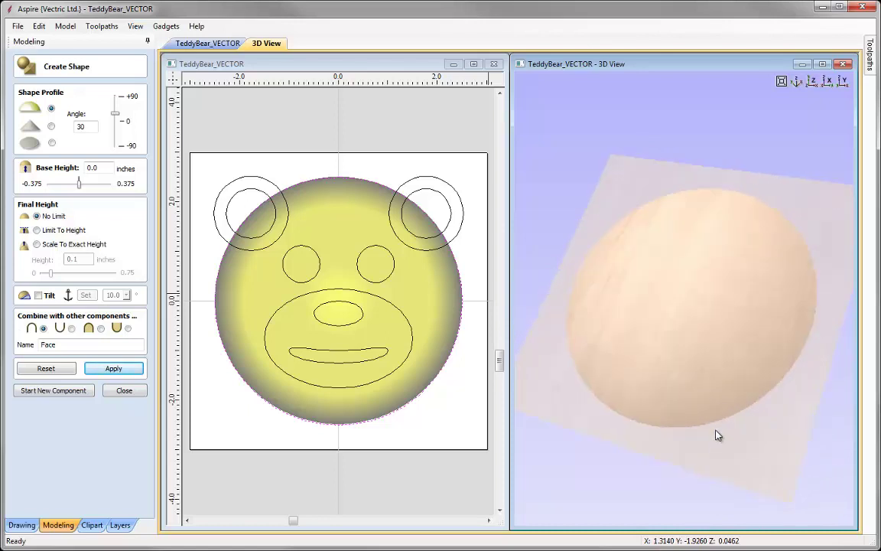
pyautogui.click(796, 83)
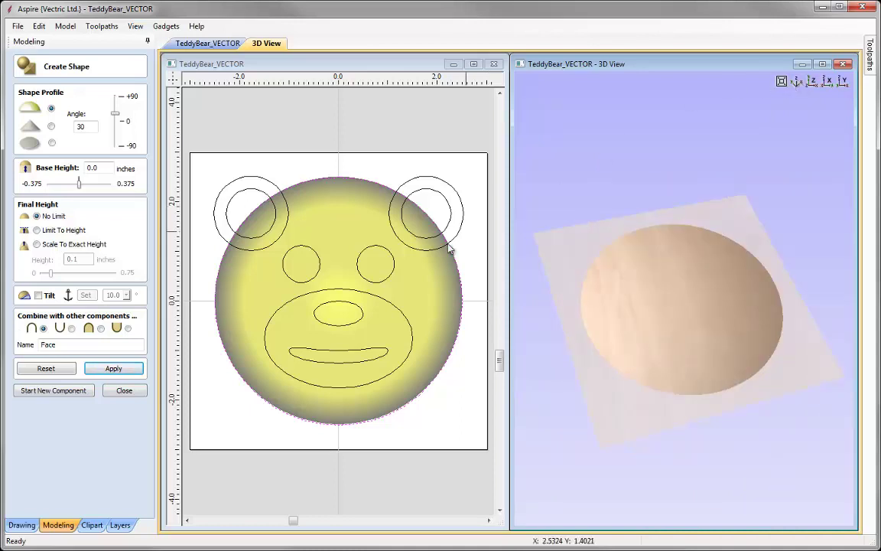
pyautogui.click(125, 391)
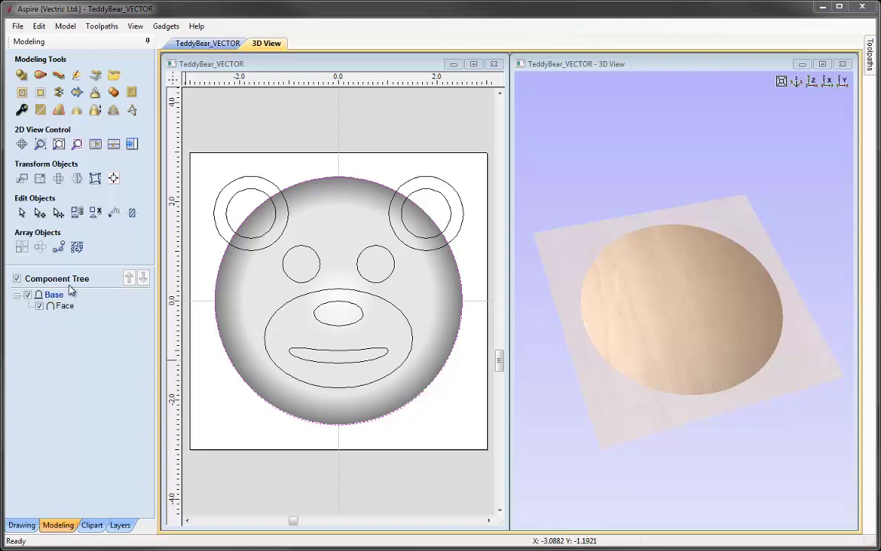
# Insert a new level above Base in the component tree and rename it Details
pyautogui.click(65, 306)
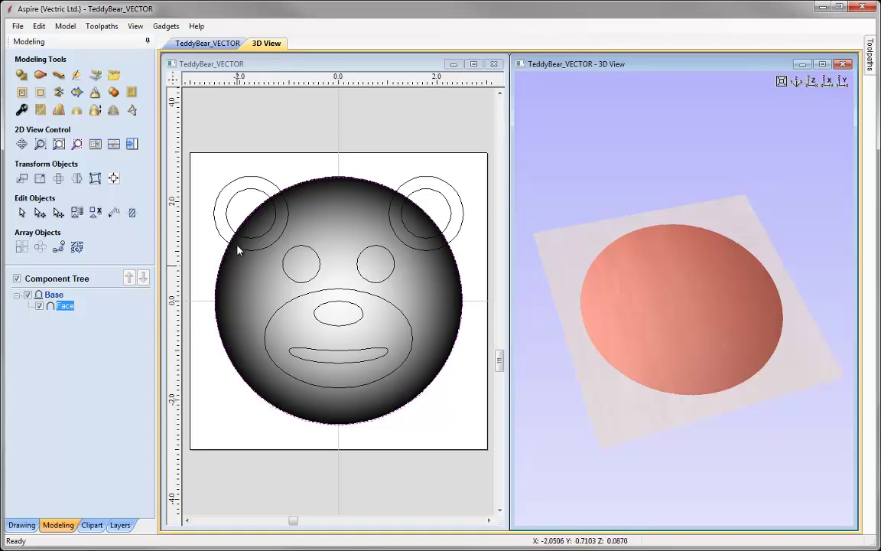
pyautogui.click(216, 145)
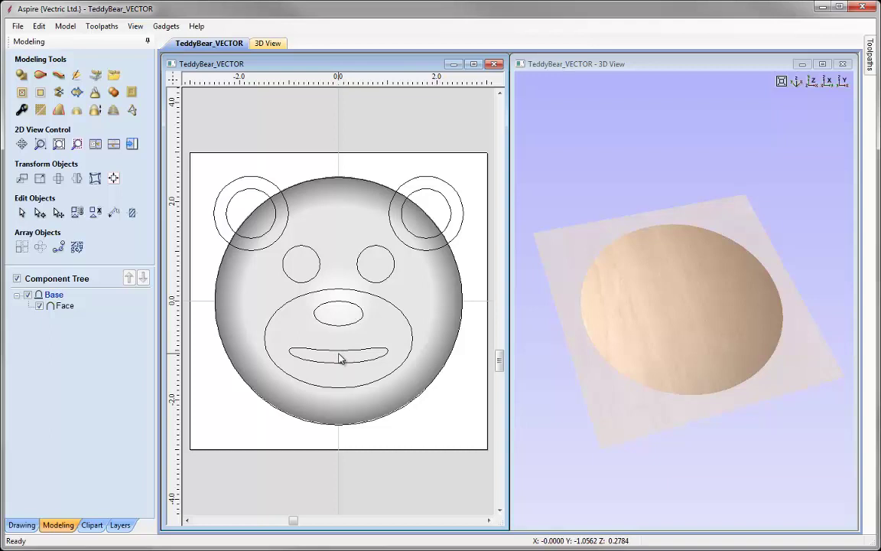
pyautogui.rightClick(51, 297)
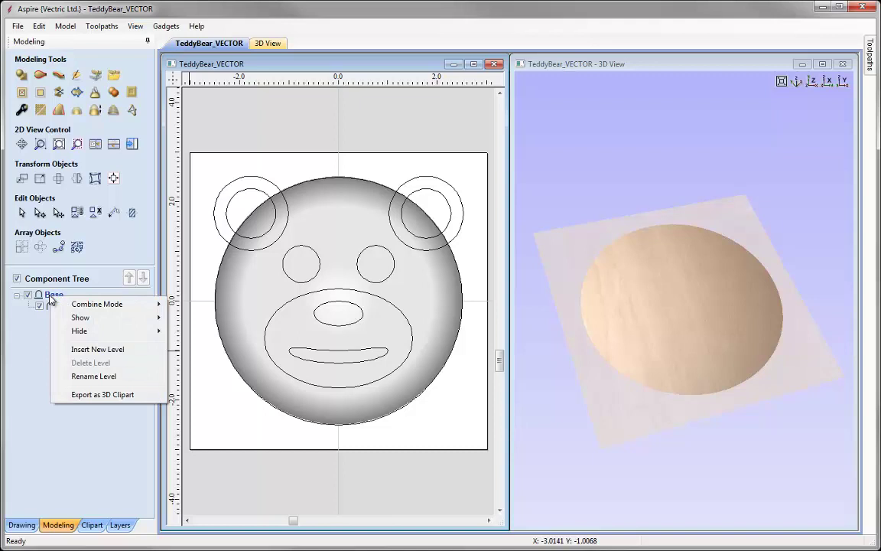
pyautogui.click(142, 356)
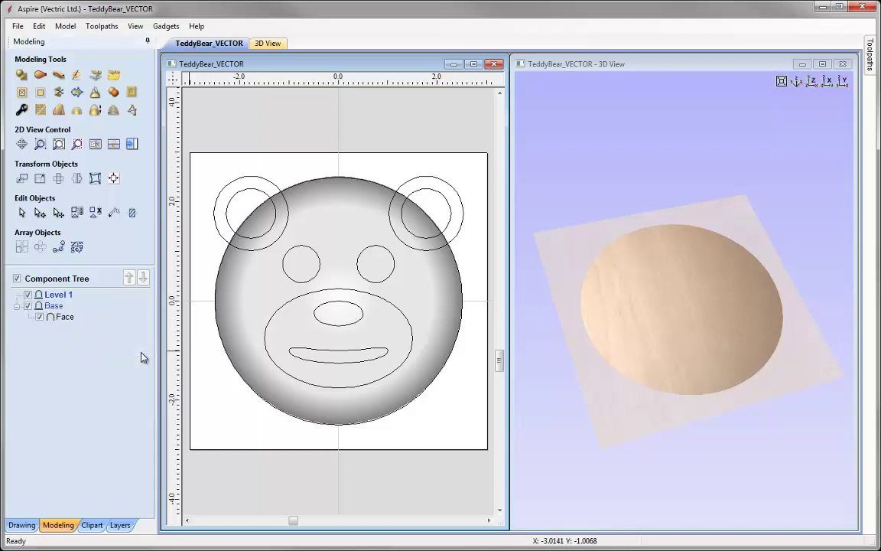
pyautogui.rightClick(59, 296)
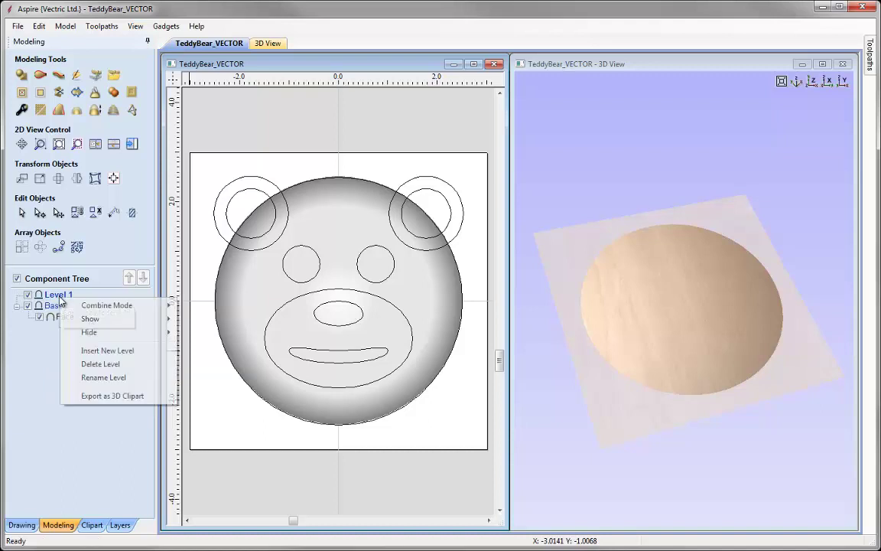
pyautogui.click(125, 377)
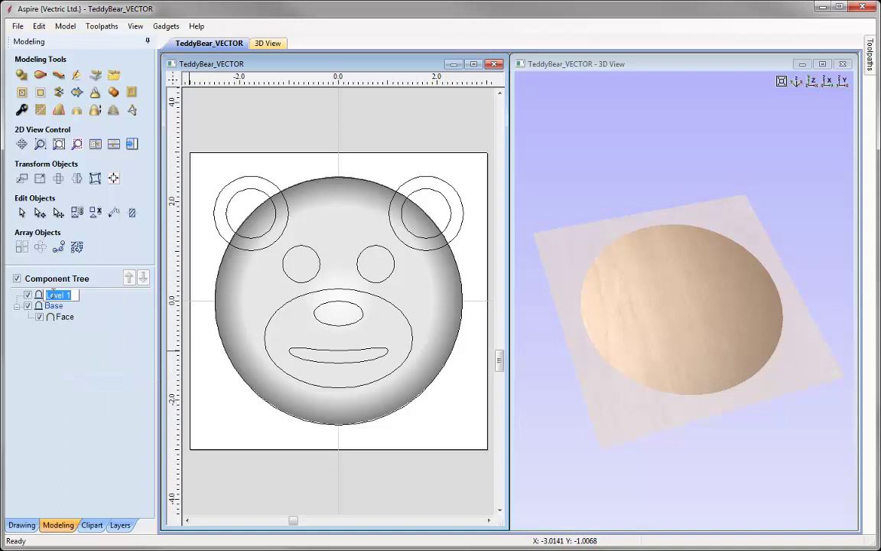
pyautogui.write('Datails')
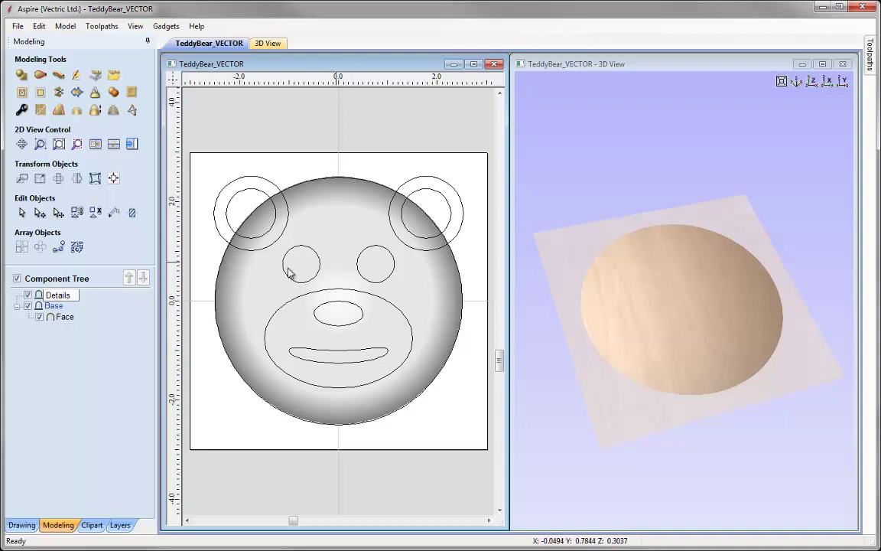
pyautogui.press('Return')
pyautogui.moveTo(52, 298)
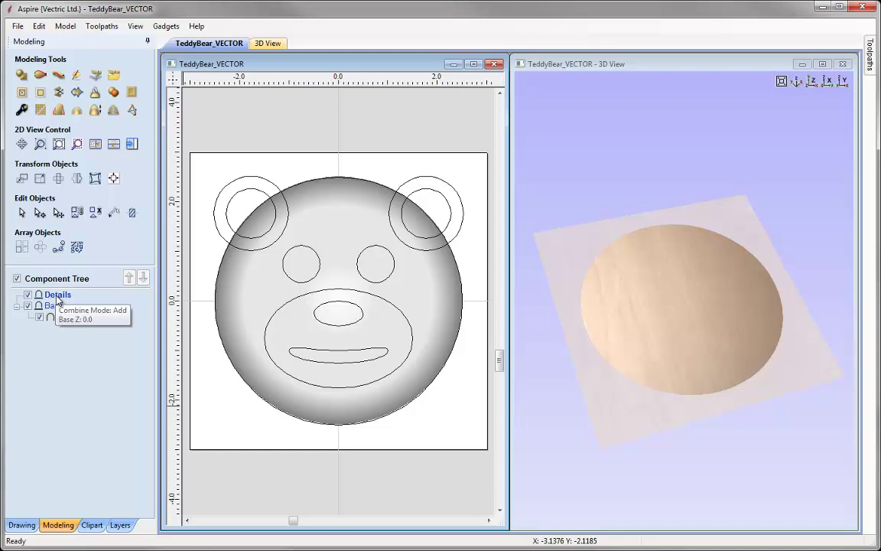
# Set up Create Shape for the large snout ellipse and preview its rounded shape at an angle of about 70°
pyautogui.click(335, 291)
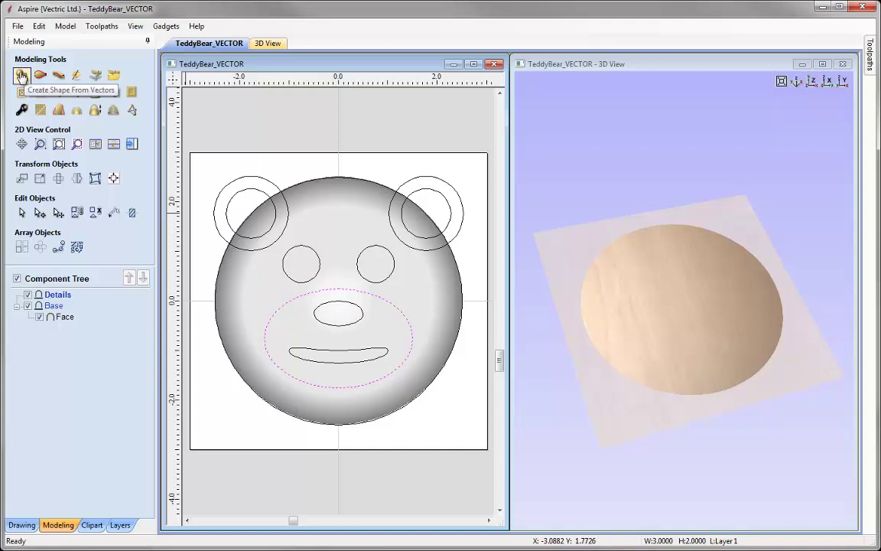
pyautogui.click(22, 75)
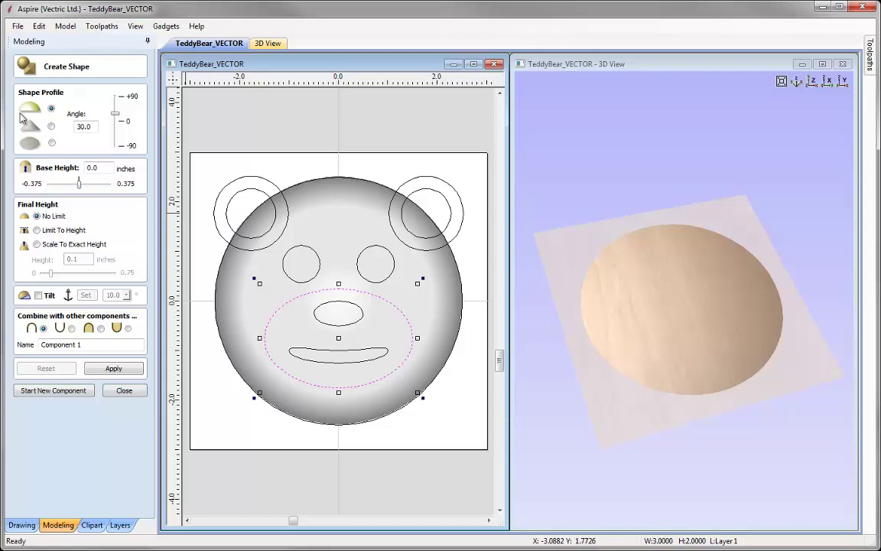
pyautogui.moveTo(115, 115); pyautogui.dragTo(116, 120)
pyautogui.moveTo(116, 122); pyautogui.dragTo(115, 101)
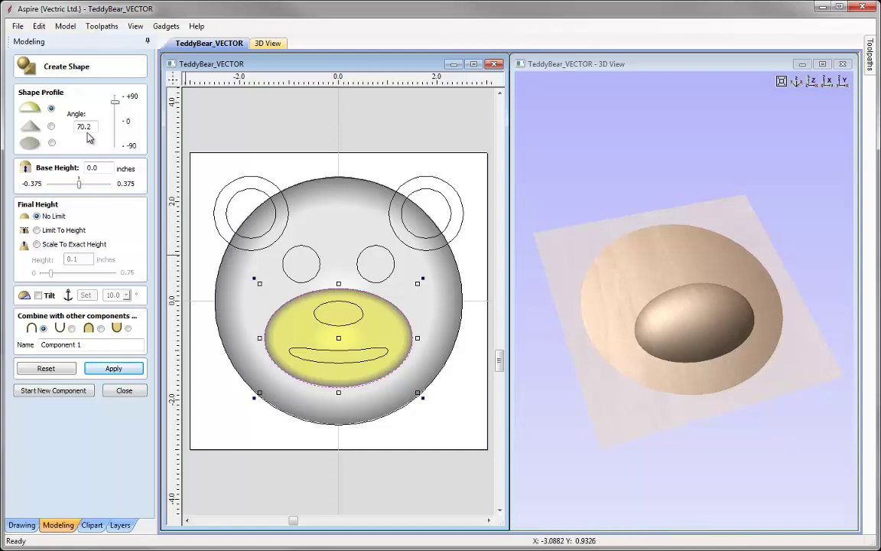
# Set the snout shape's angle to 35°, name the component Snout, apply it, and start a new component
pyautogui.moveTo(91, 129); pyautogui.dragTo(69, 125)
pyautogui.write('35')
pyautogui.click(101, 348)
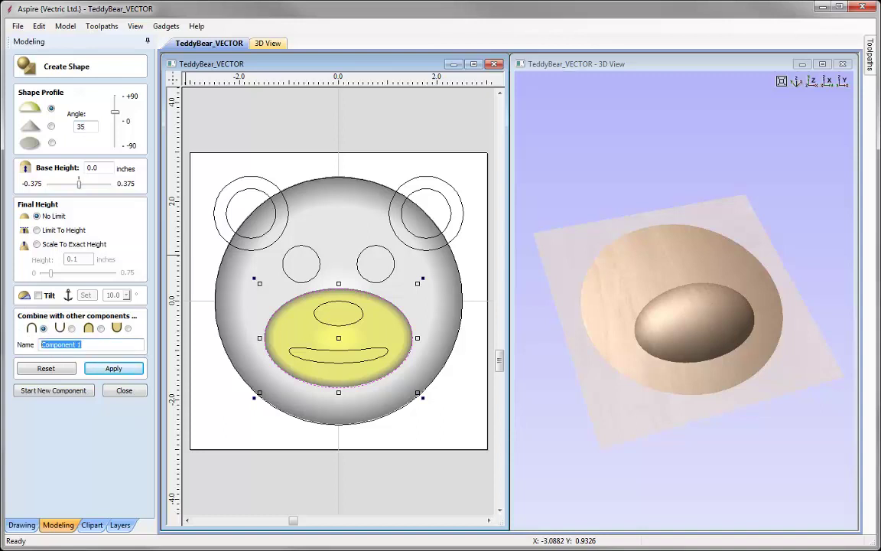
pyautogui.write('Snout')
pyautogui.click(107, 369)
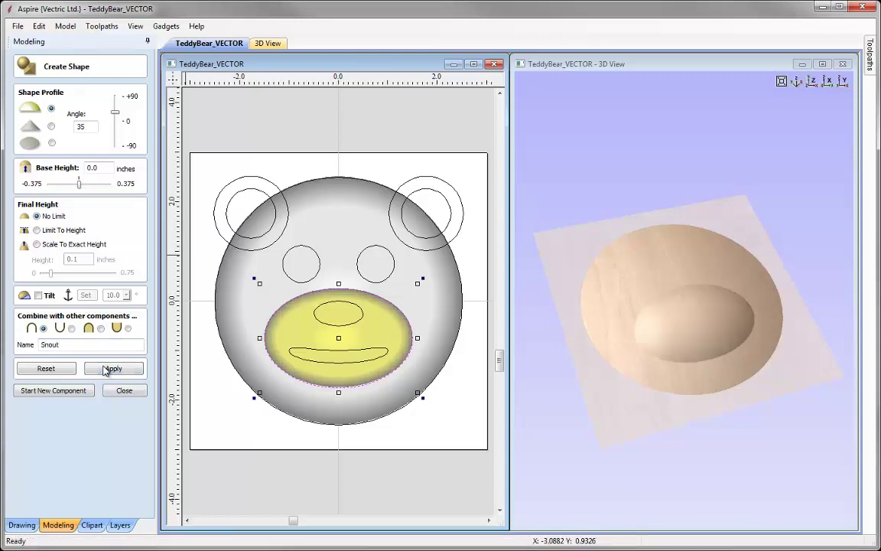
pyautogui.click(57, 390)
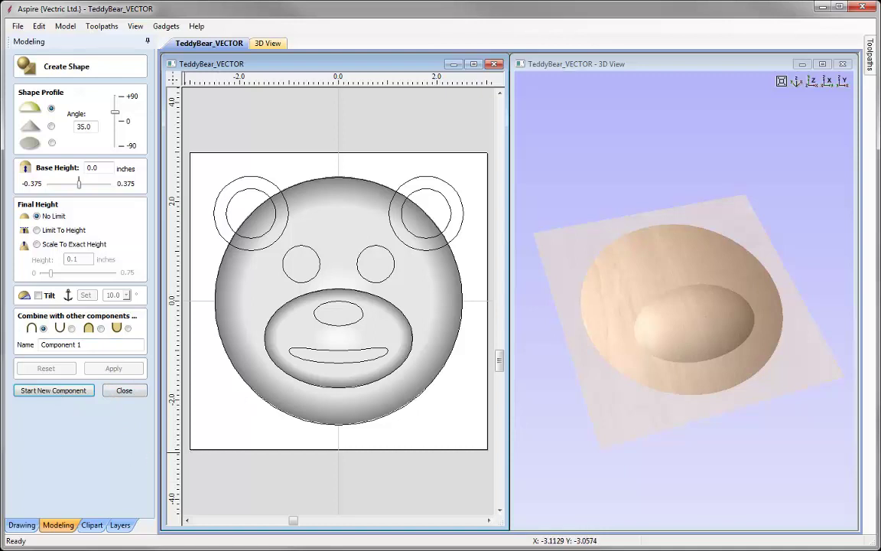
# Create a round-profile component named Nose from the small nose ellipse at a 60° angle, and start a new component
pyautogui.click(348, 306)
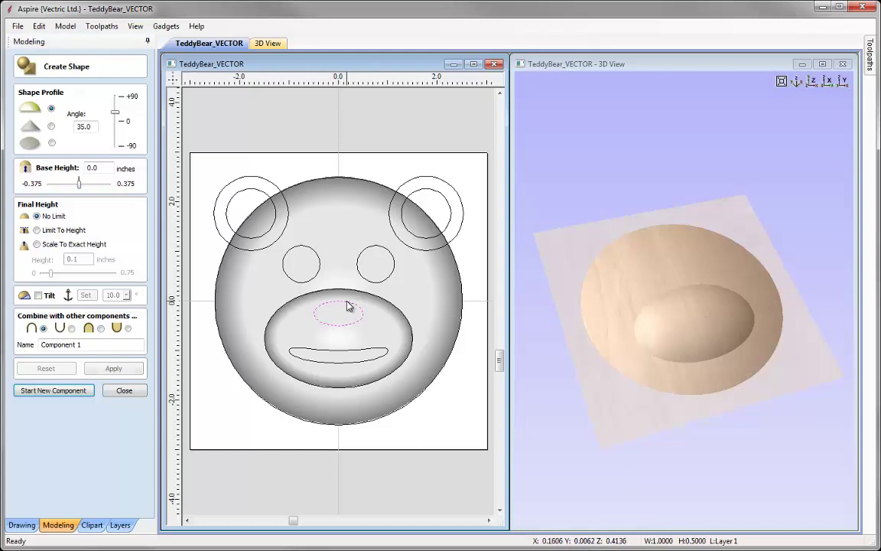
pyautogui.doubleClick(92, 126)
pyautogui.write('60')
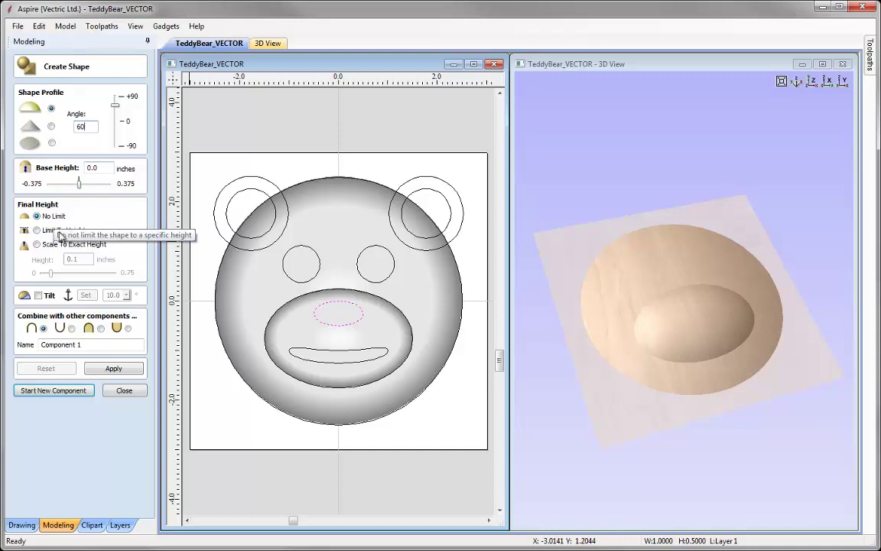
pyautogui.moveTo(92, 344); pyautogui.dragTo(2, 349)
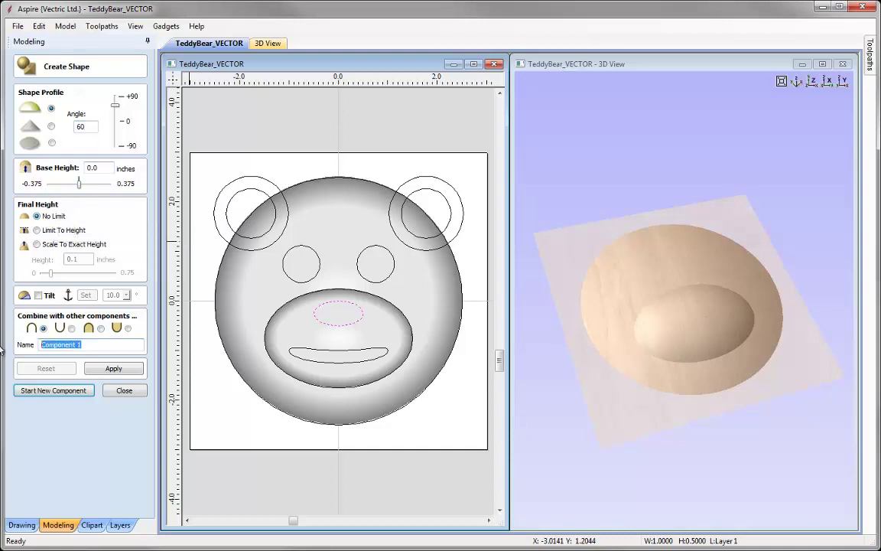
pyautogui.write('Nose')
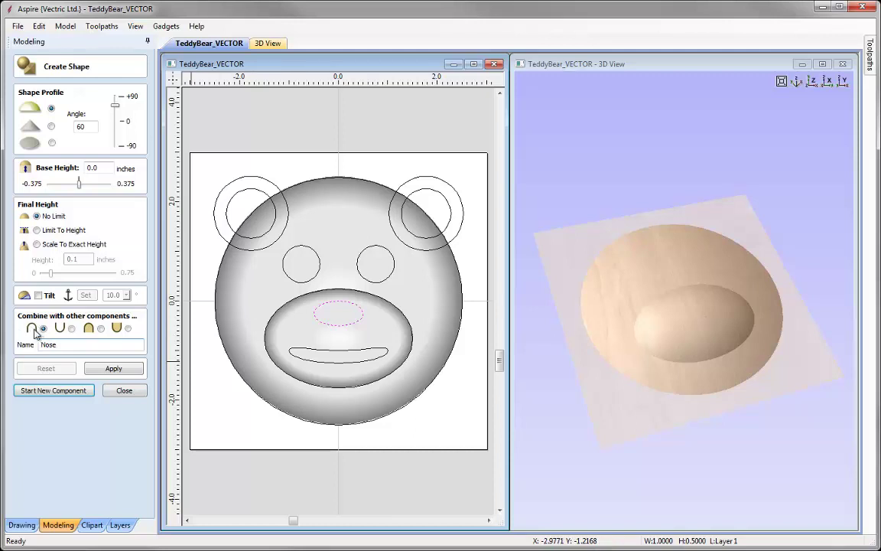
pyautogui.click(128, 368)
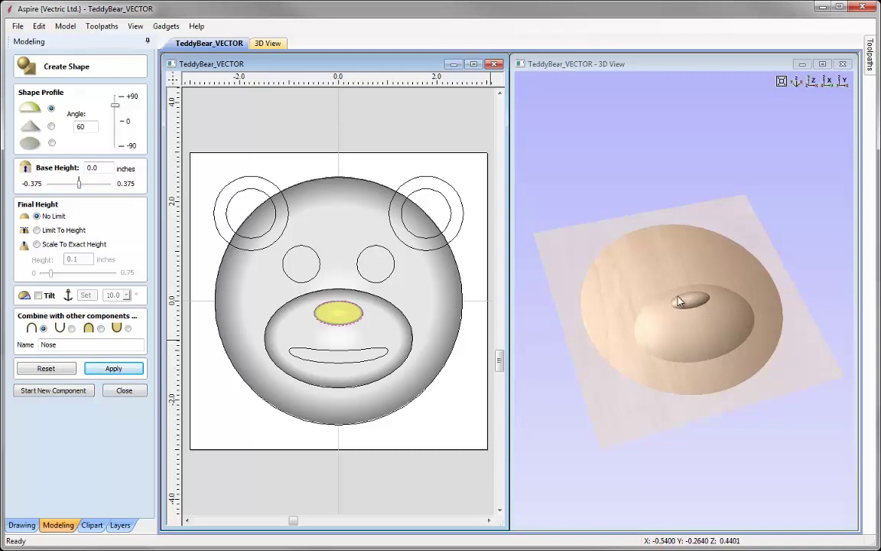
pyautogui.click(51, 392)
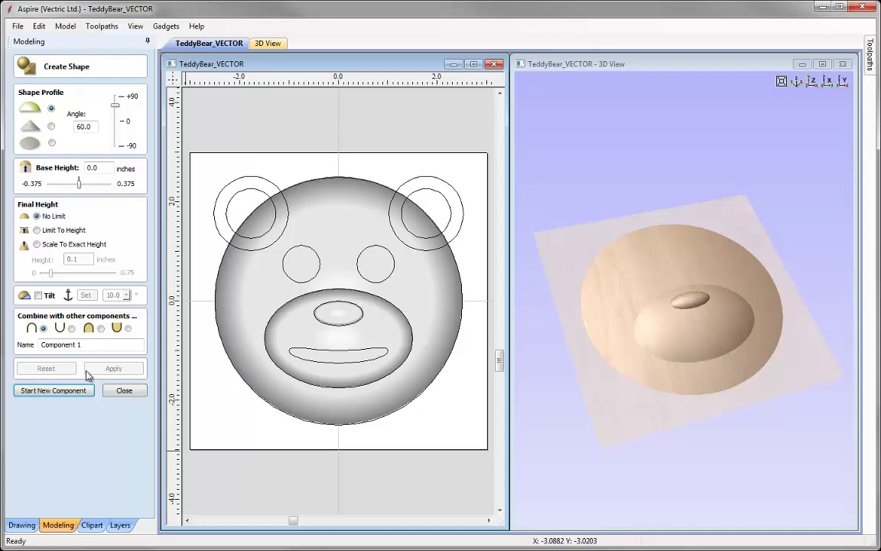
# Create one round-profile component named Eyes from both eye circles at a 40° angle, and start a new component
pyautogui.click(311, 287)
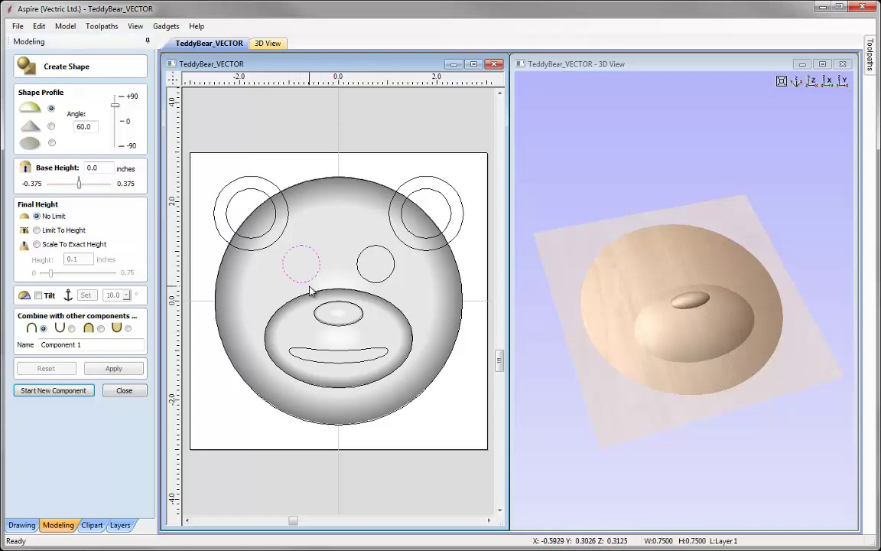
pyautogui.keyDown('shift'); pyautogui.click(391, 278); pyautogui.keyUp('shift')
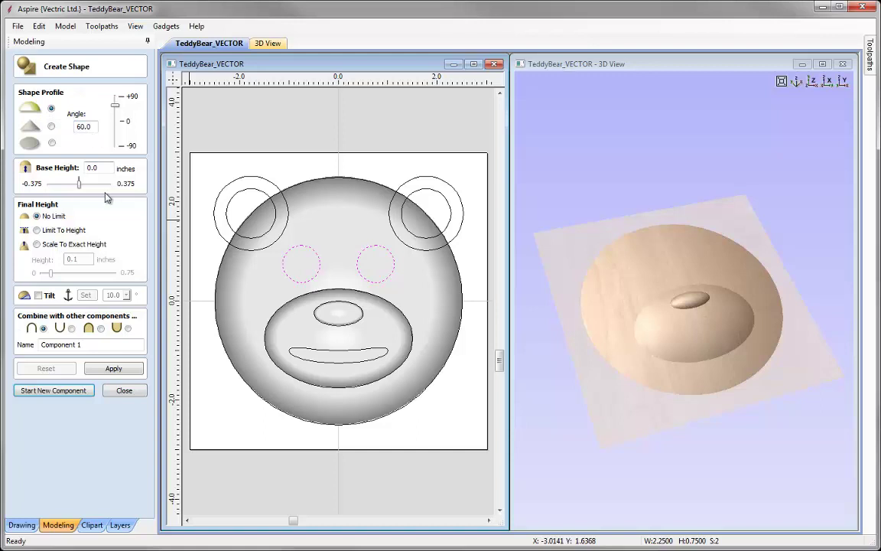
pyautogui.moveTo(90, 126); pyautogui.dragTo(57, 130)
pyautogui.write('40')
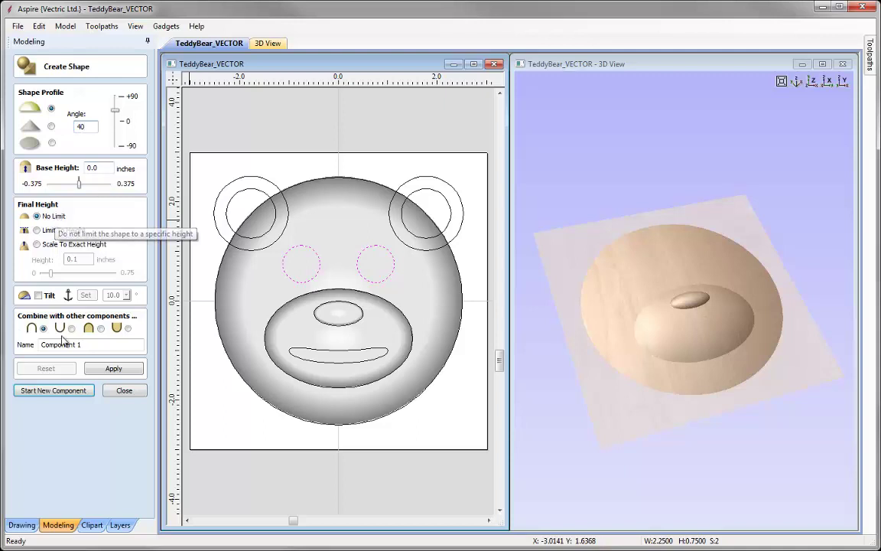
pyautogui.click(89, 344)
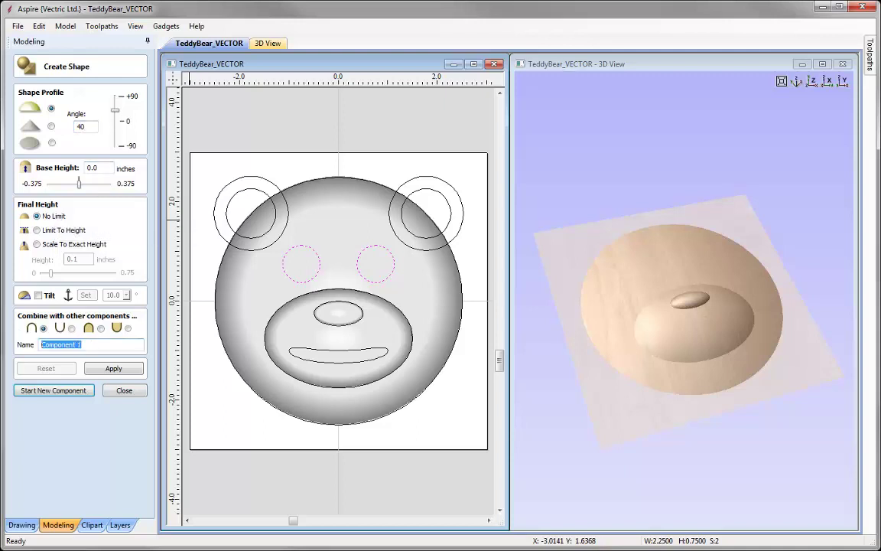
pyautogui.write('Eyes')
pyautogui.click(113, 368)
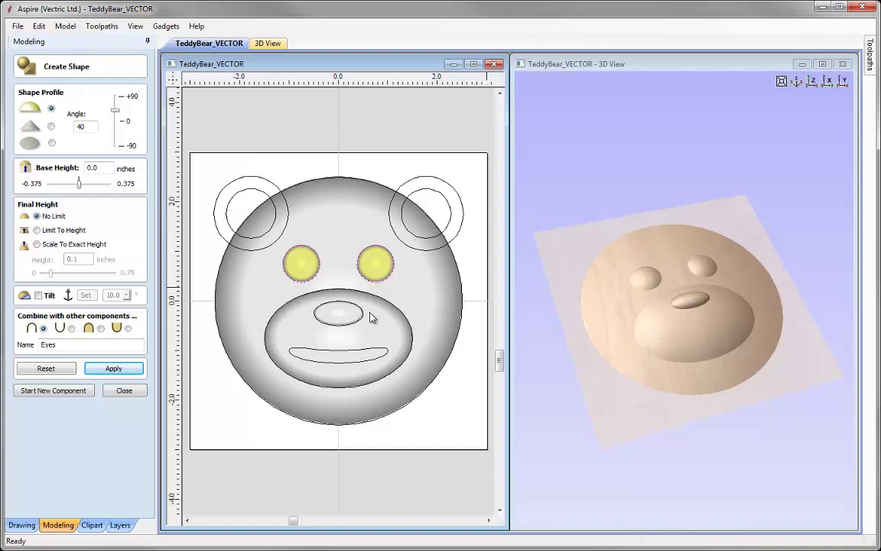
pyautogui.click(68, 391)
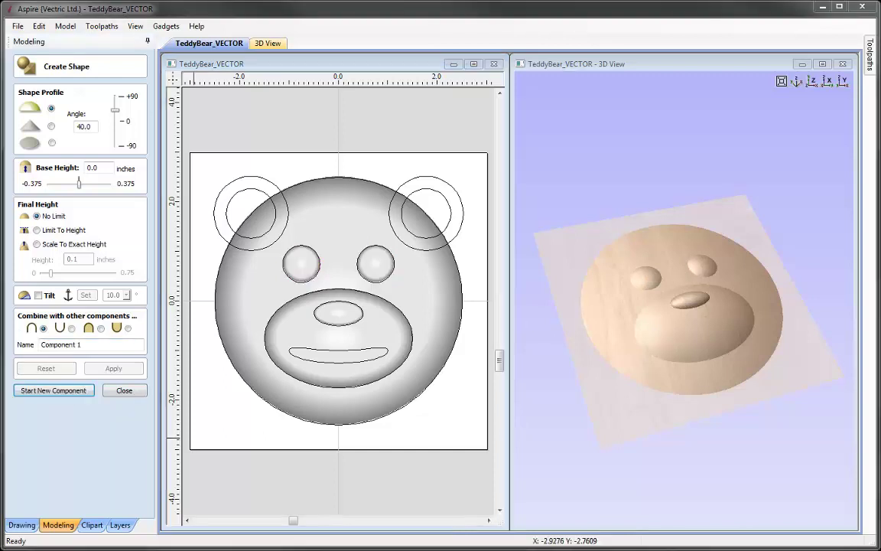
# Create a raised round-profile component named Mouth from the mouth outline at a 50° angle, and inspect it in 3D
pyautogui.click(342, 356)
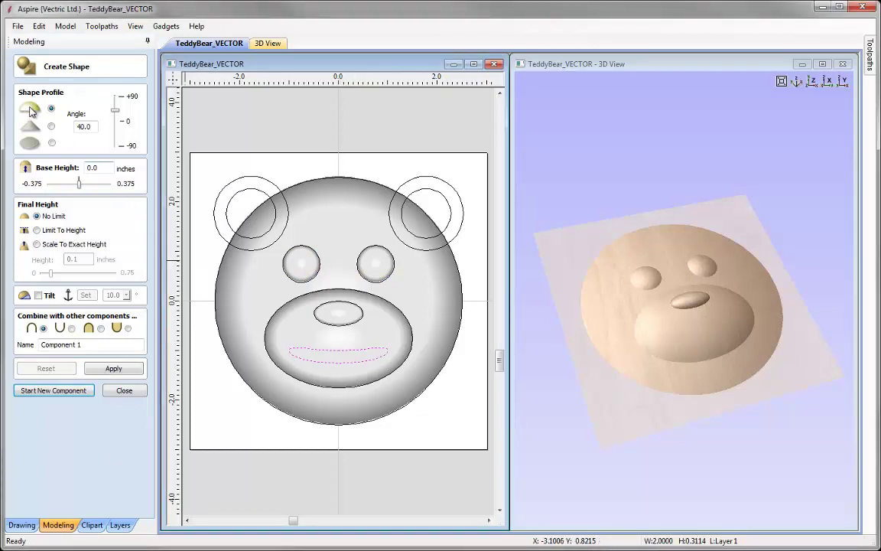
pyautogui.doubleClick(85, 126)
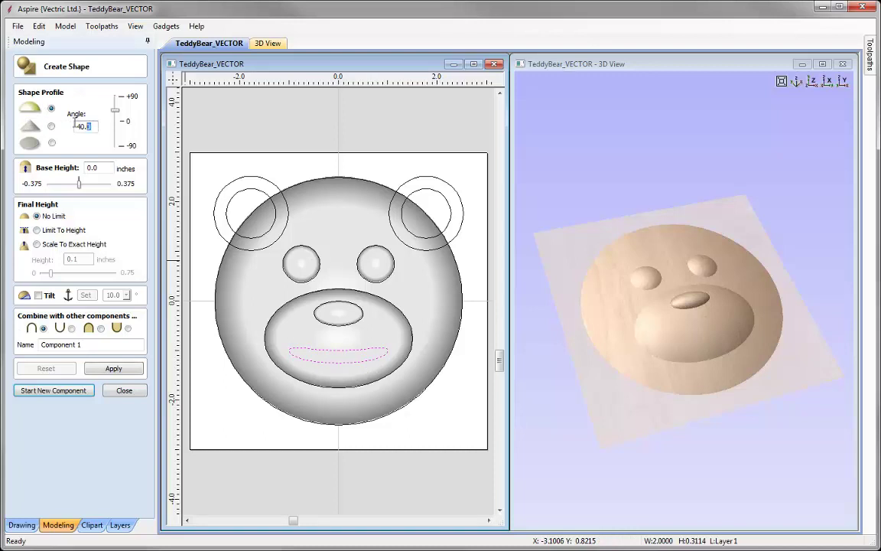
pyautogui.write('50')
pyautogui.click(91, 346)
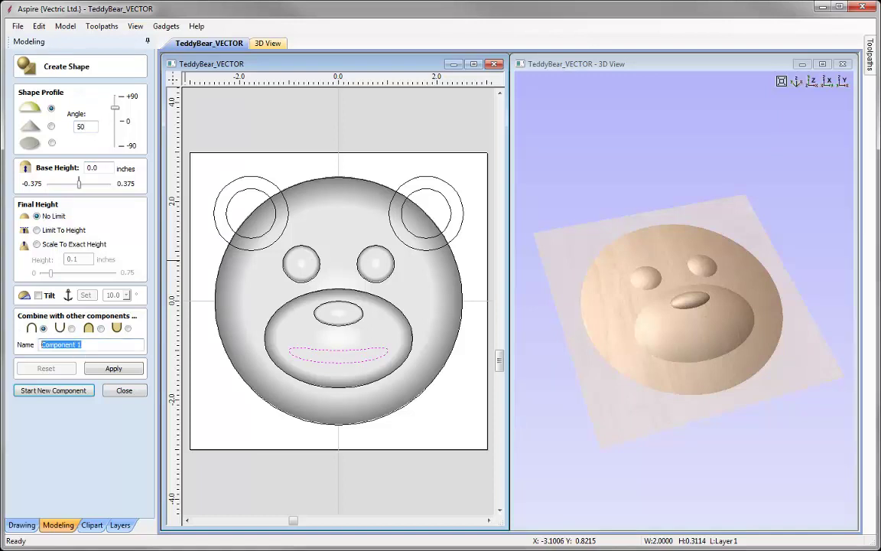
pyautogui.write('Mouth')
pyautogui.click(133, 373)
pyautogui.moveTo(731, 324); pyautogui.dragTo(642, 380)
pyautogui.moveTo(684, 360); pyautogui.dragTo(648, 346)
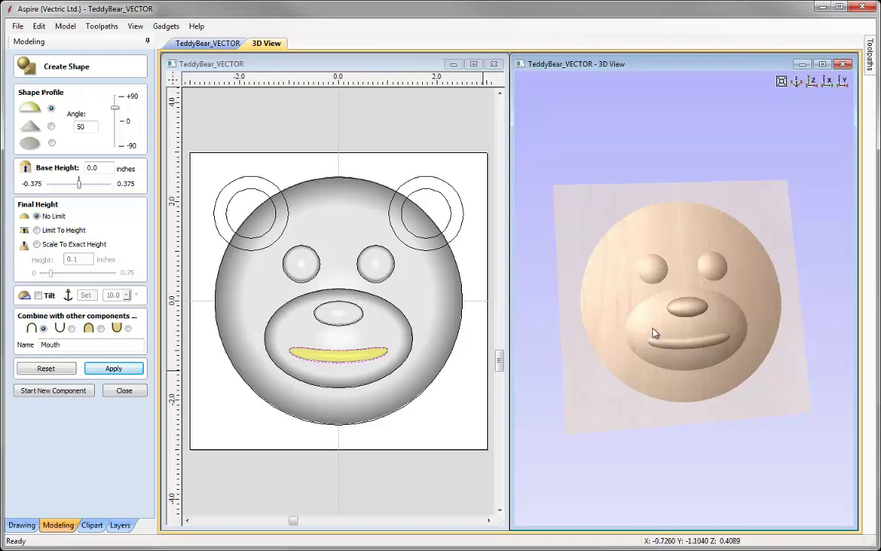
# Change the Mouth component to subtract from the other components, check the recess in 3D, and finish shape creation
pyautogui.click(71, 328)
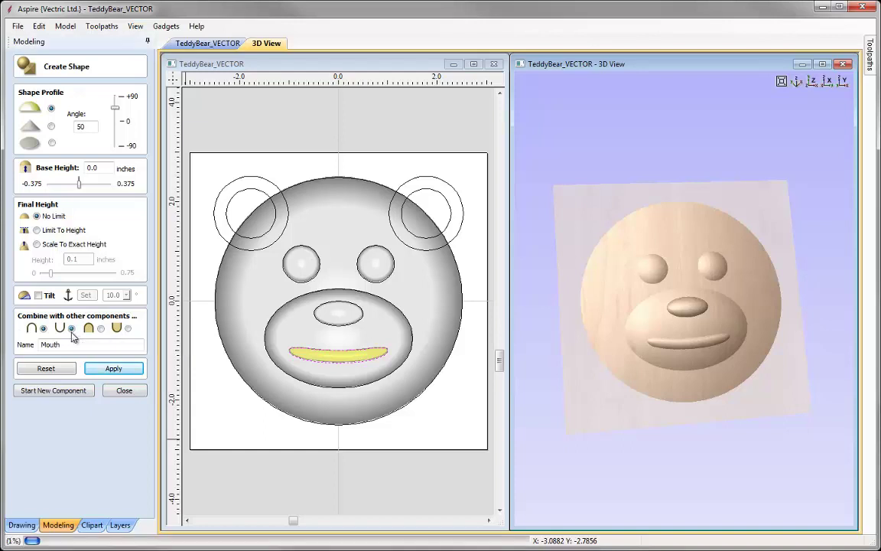
pyautogui.moveTo(781, 407); pyautogui.dragTo(643, 391)
pyautogui.click(123, 390)
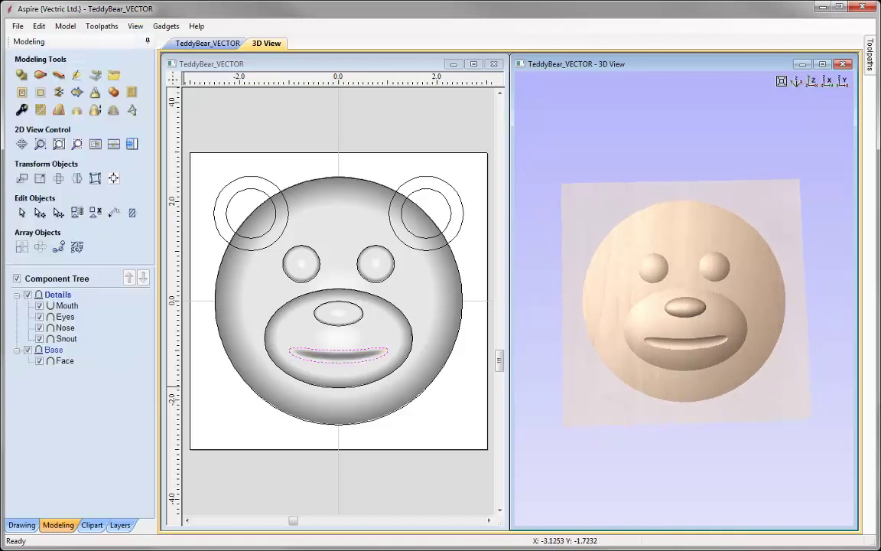
# Insert a new level above Details in the component tree
pyautogui.click(199, 236)
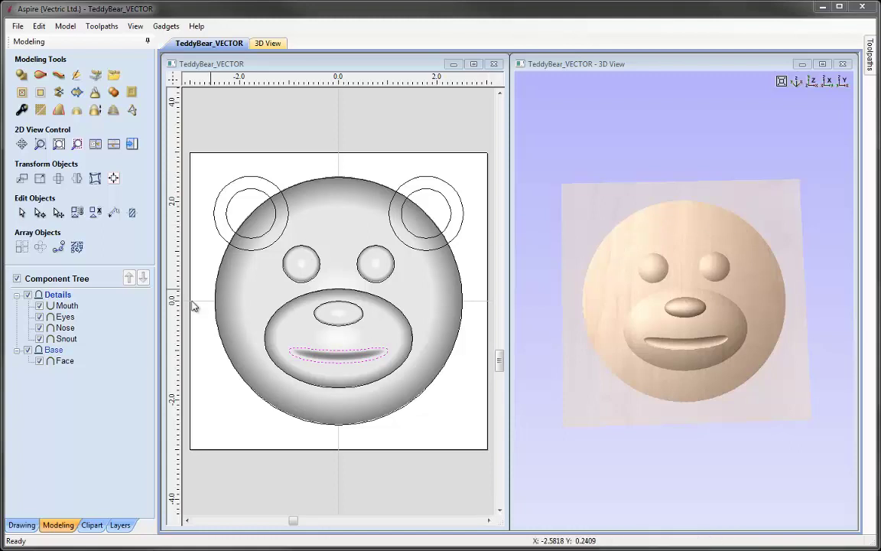
pyautogui.rightClick(59, 300)
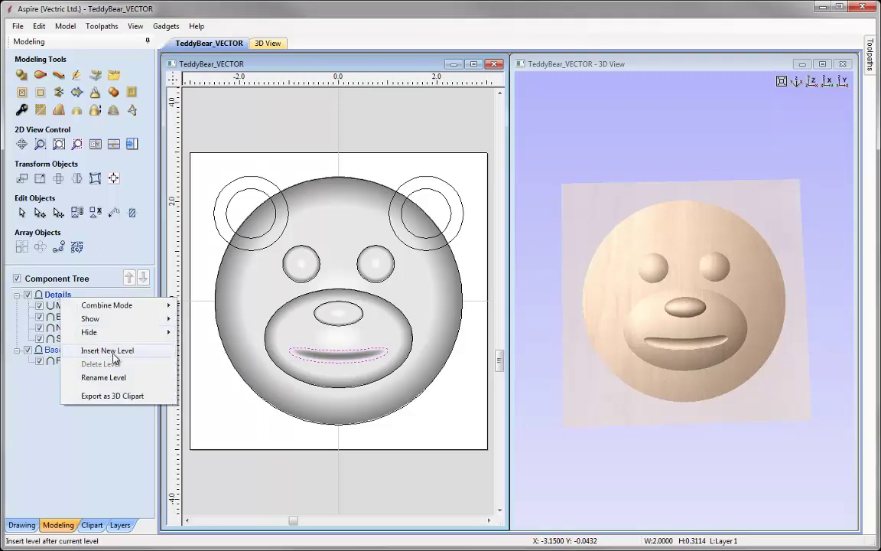
pyautogui.click(151, 358)
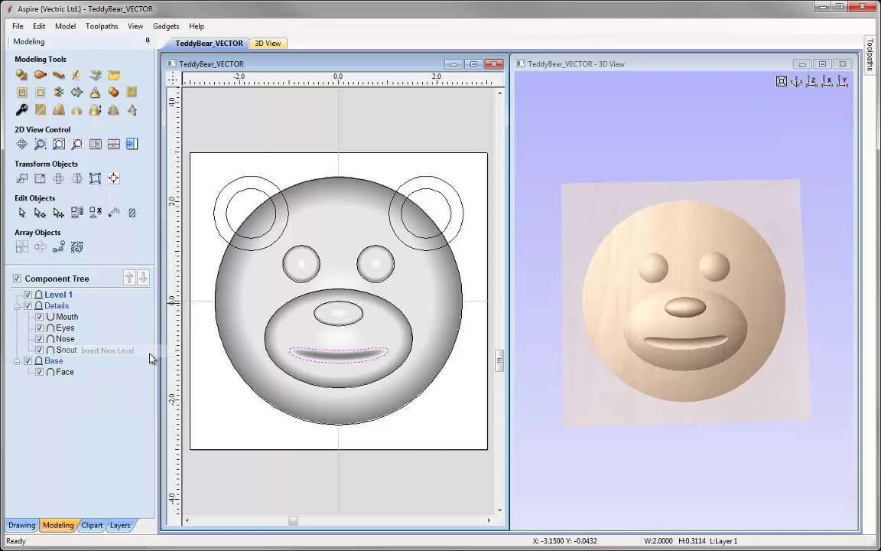
# Rename the new empty level above Details as Ears
pyautogui.rightClick(57, 298)
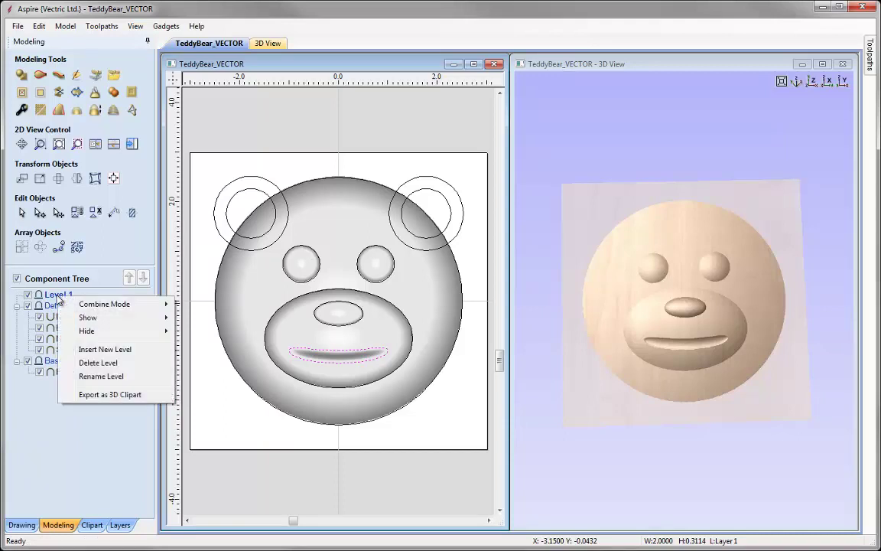
pyautogui.click(116, 378)
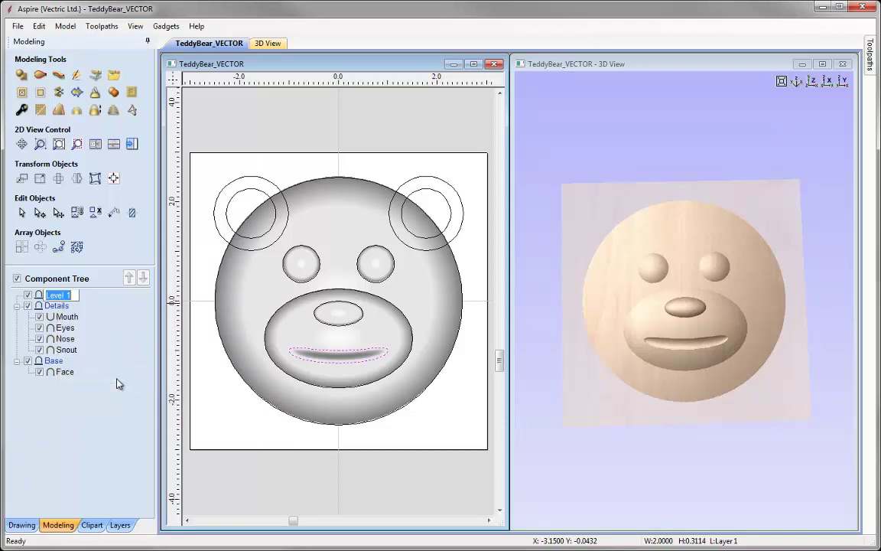
pyautogui.write('Ears')
pyautogui.press('Return')
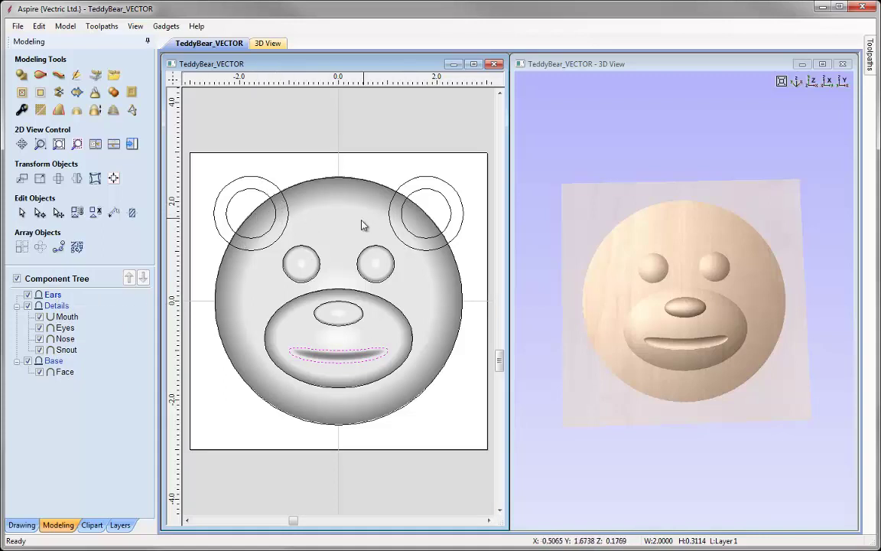
# Set the combine mode of the Ears level to Merge and check the setting in the component tree
pyautogui.rightClick(55, 299)
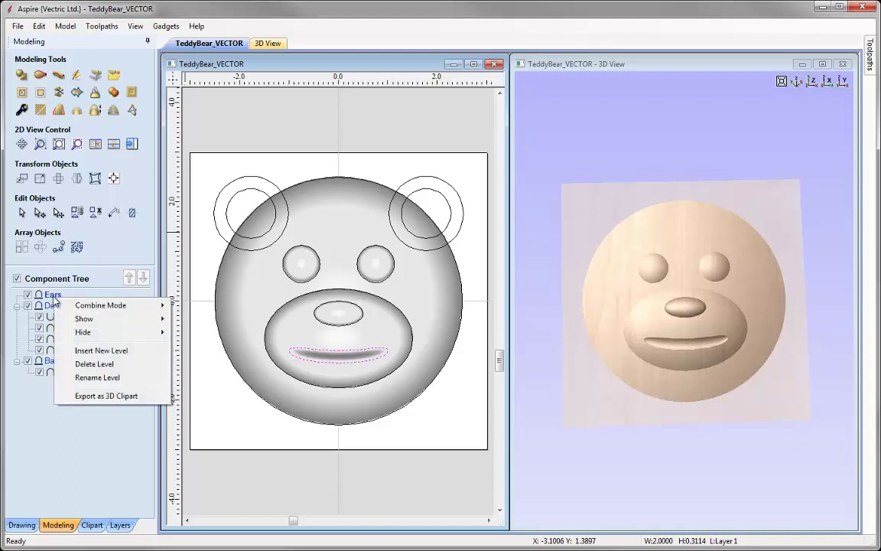
pyautogui.moveTo(124, 305)
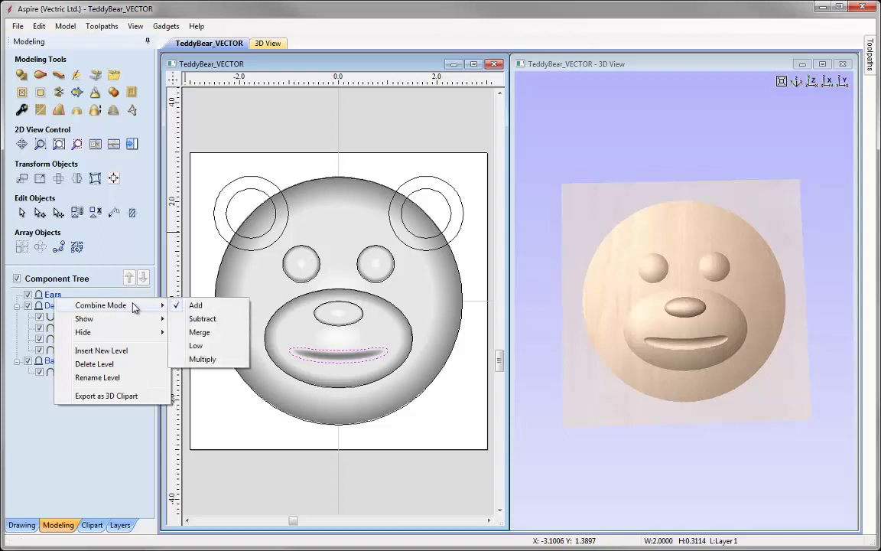
pyautogui.click(218, 336)
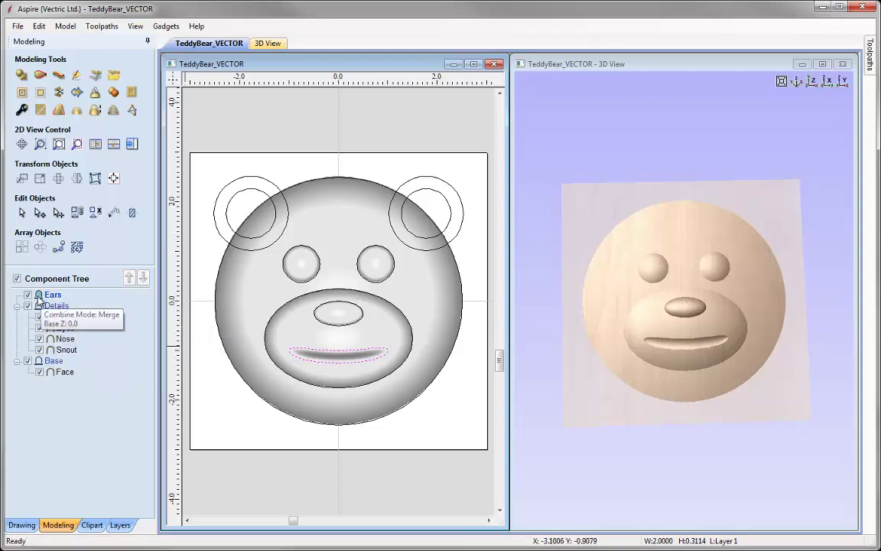
pyautogui.moveTo(56, 303)
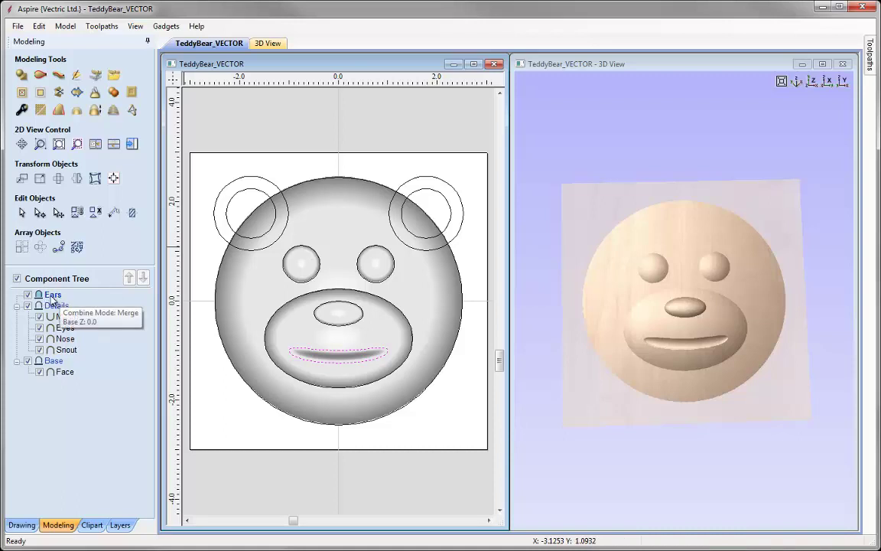
# Create one round-profile component named Ear Outer from both outer ear circles at a 40° angle, and start a new component
pyautogui.click(229, 183)
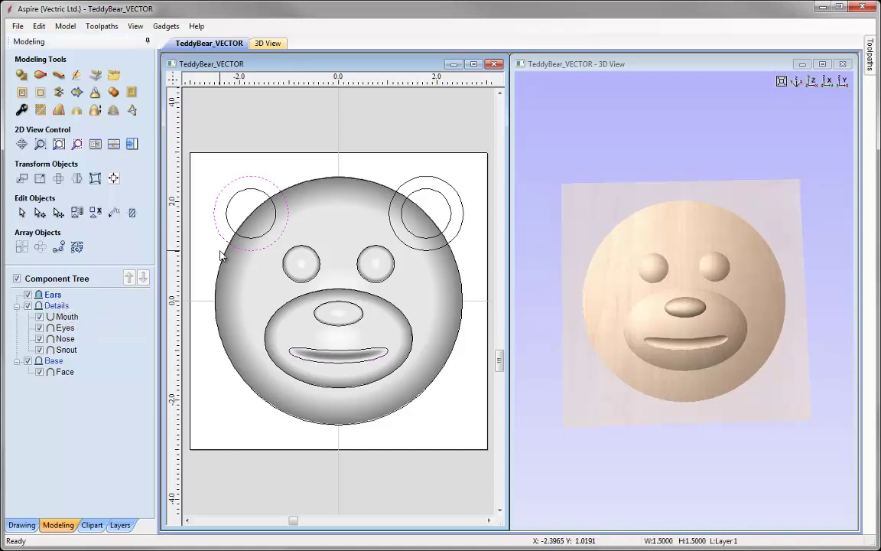
pyautogui.keyDown('shift'); pyautogui.click(451, 190); pyautogui.keyUp('shift')
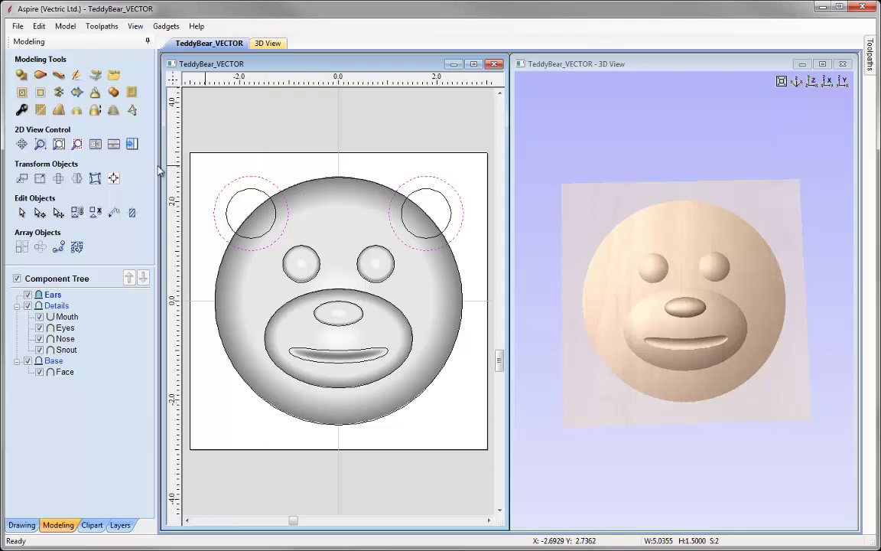
pyautogui.click(21, 76)
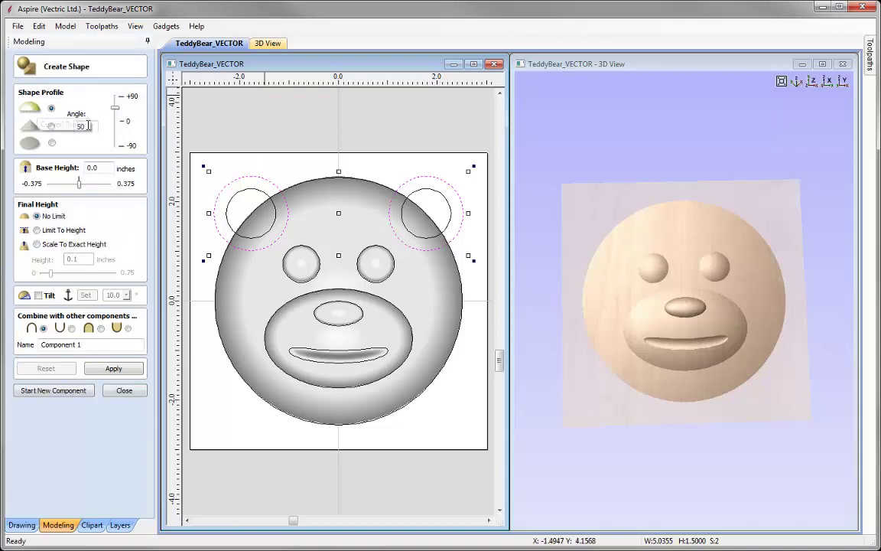
pyautogui.write('4')
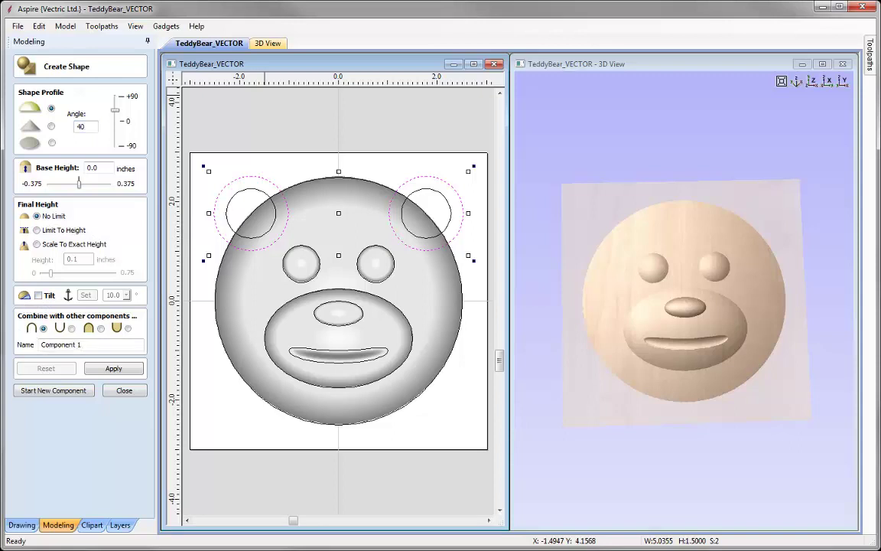
pyautogui.click(87, 345)
pyautogui.write('Ear Outer')
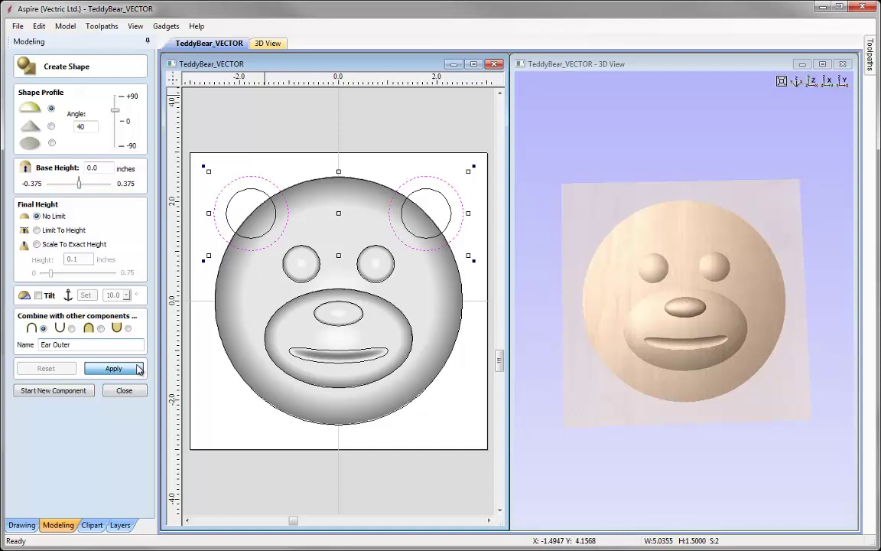
pyautogui.click(134, 368)
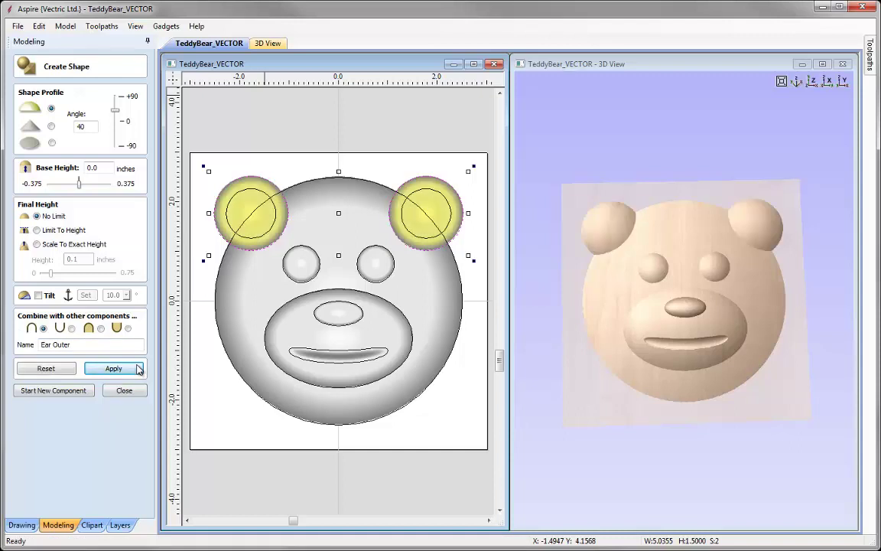
pyautogui.click(55, 391)
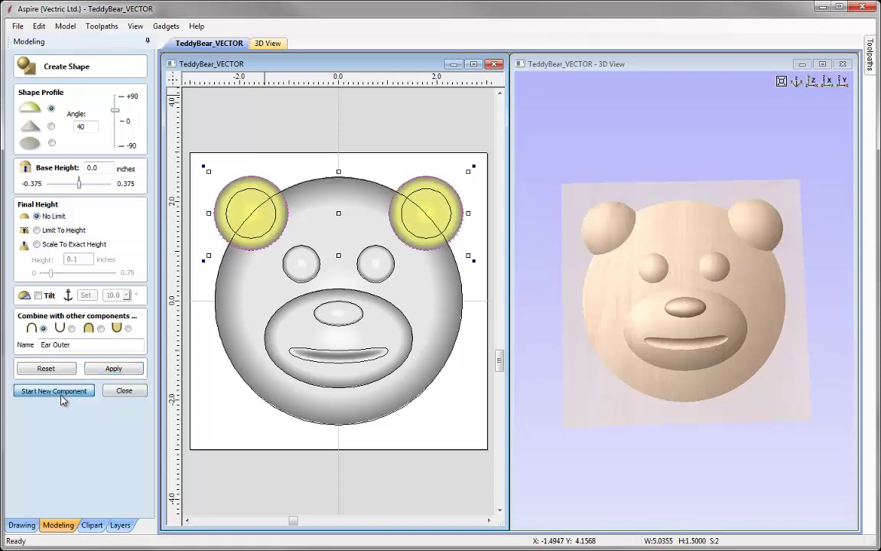
# Create a subtracting round-profile component named Ear Inner from both inner ear circles at a 35° angle, and finish shape creation
pyautogui.click(235, 187)
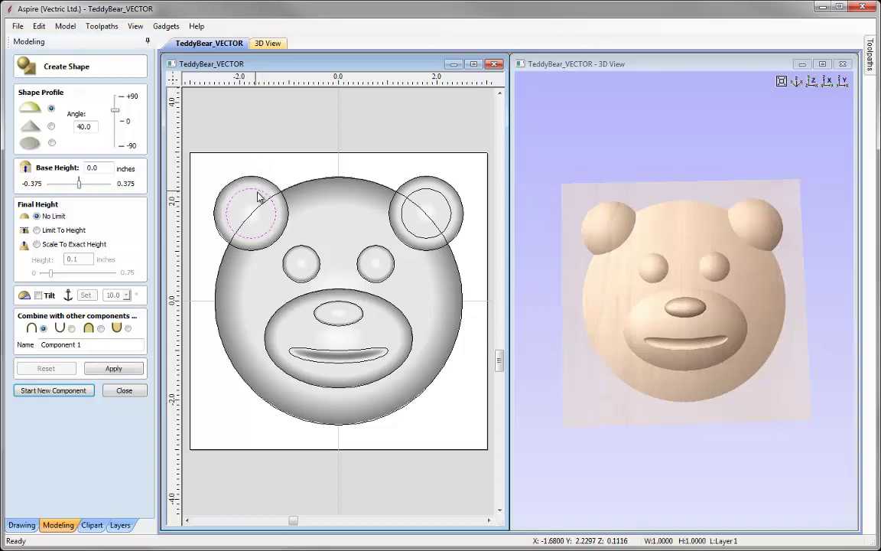
pyautogui.keyDown('shift'); pyautogui.click(419, 196); pyautogui.keyUp('shift')
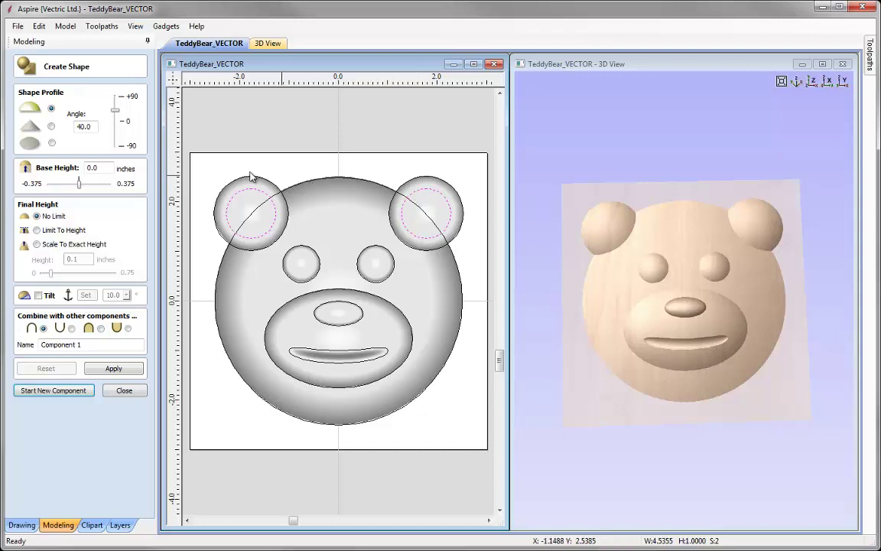
pyautogui.doubleClick(86, 126)
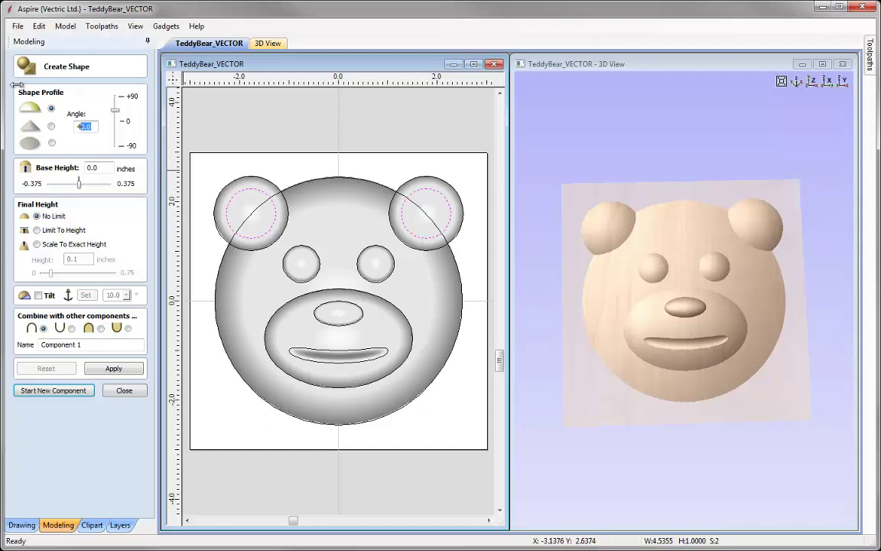
pyautogui.write('35')
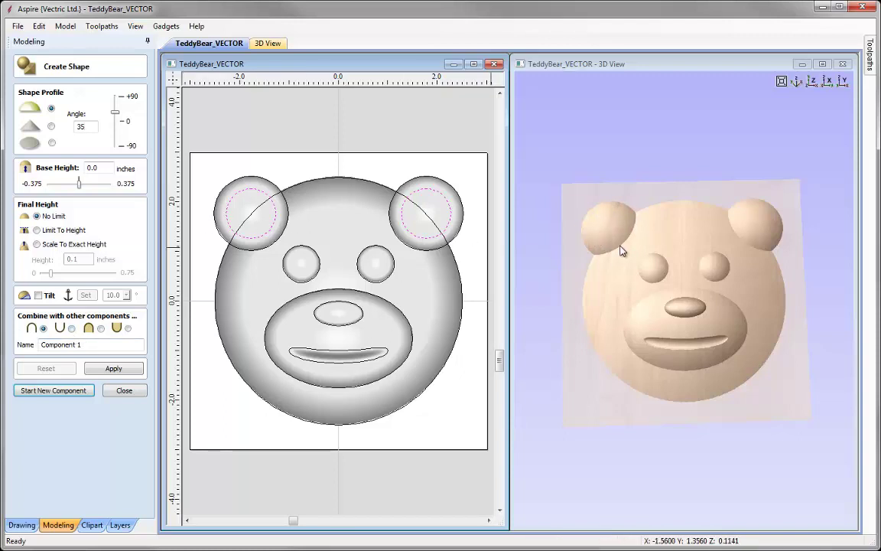
pyautogui.click(72, 328)
pyautogui.moveTo(95, 348); pyautogui.dragTo(41, 345)
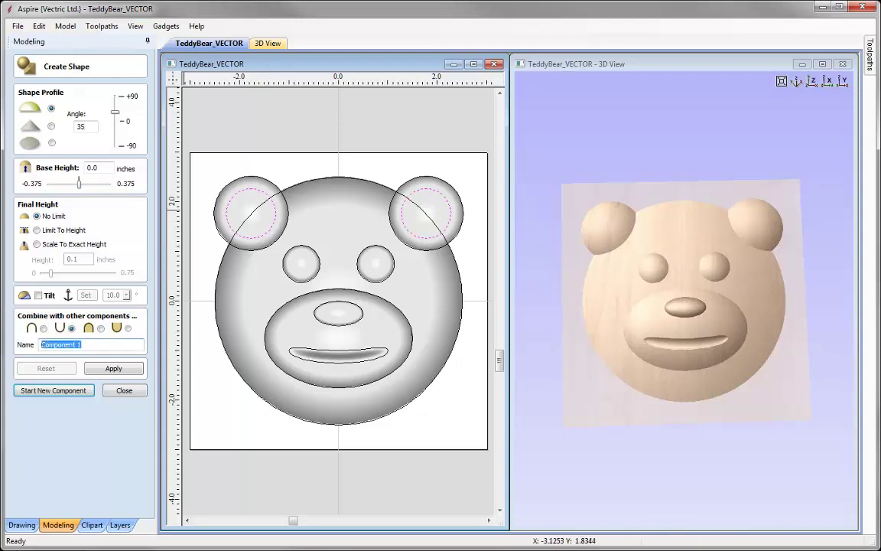
pyautogui.write('Ear Inner')
pyautogui.click(113, 369)
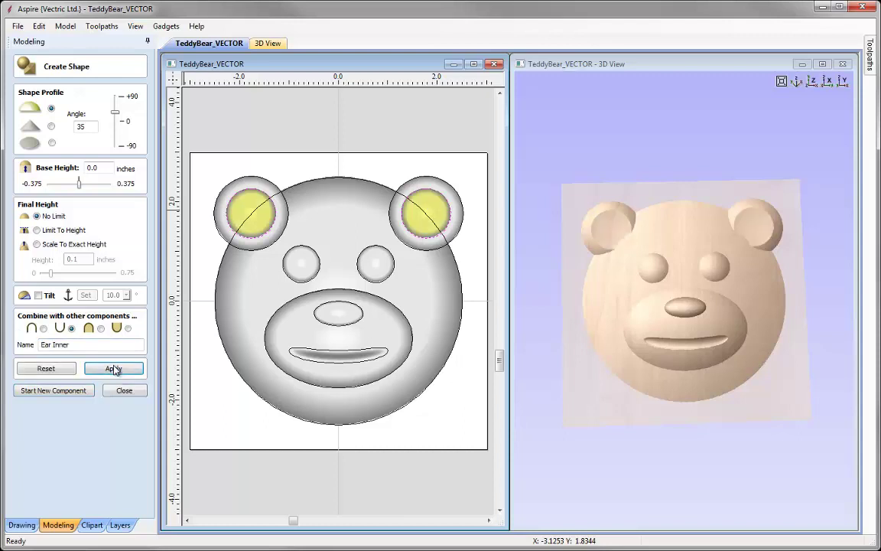
pyautogui.click(124, 390)
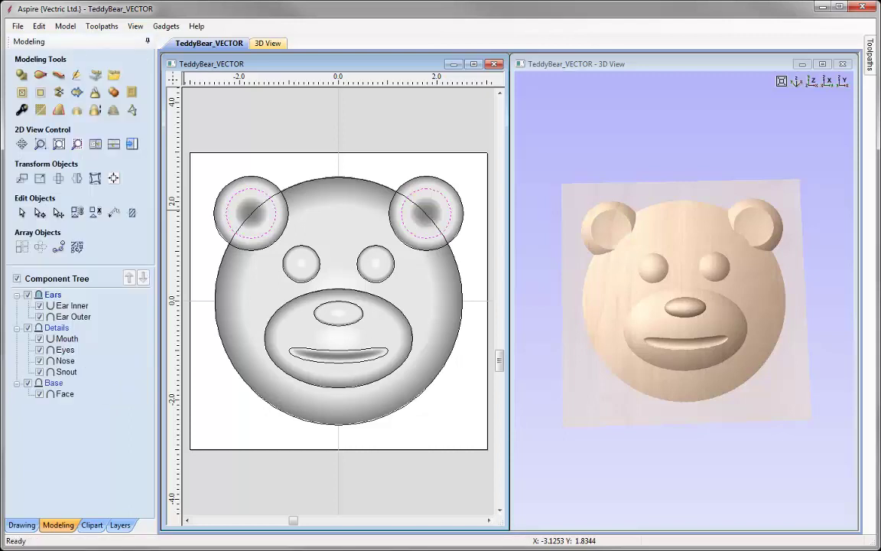
# View the 3D model from straight above and hide the Ears and Details levels to examine the base face alone
pyautogui.press('1')
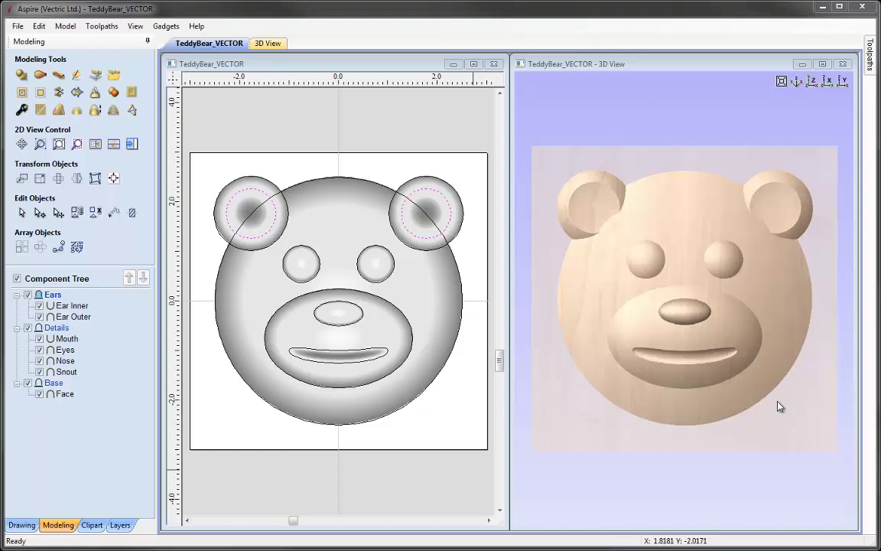
pyautogui.click(27, 295)
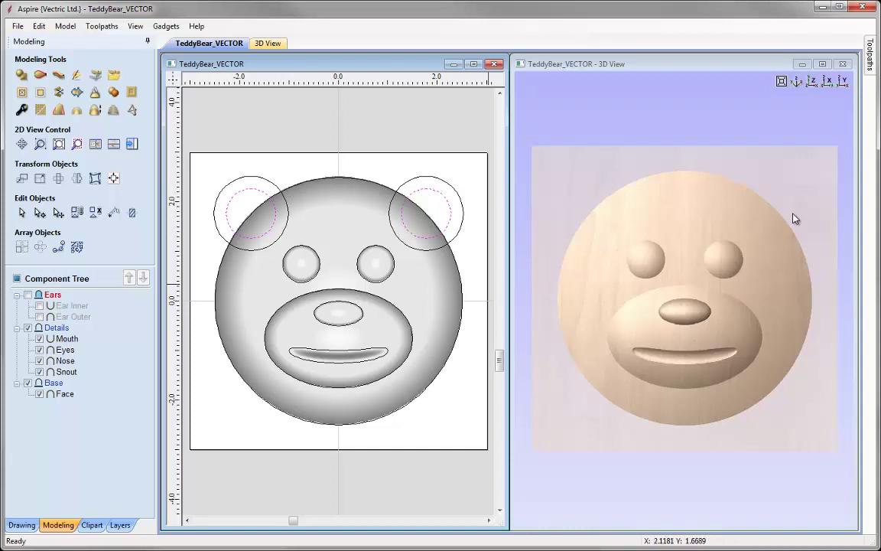
pyautogui.click(27, 328)
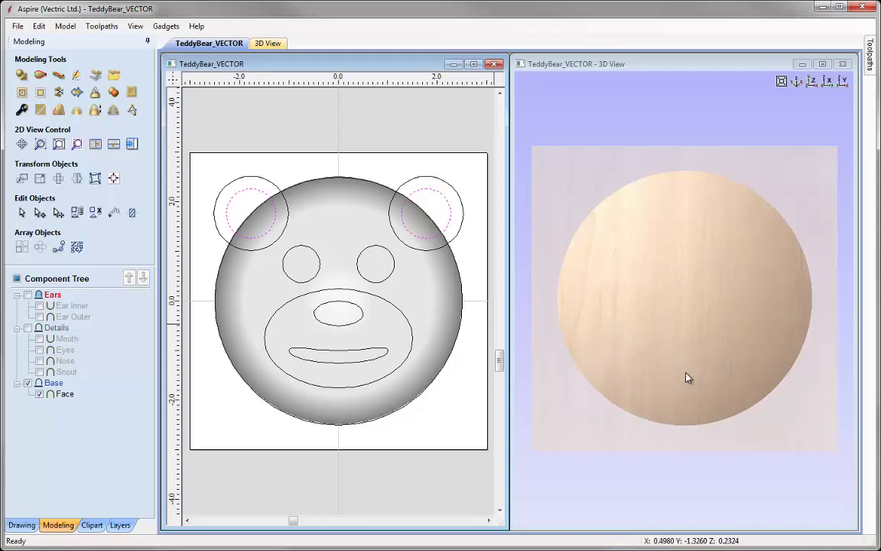
# Show the Details level again and highlight the Snout and Nose components in turn to examine them in 3D
pyautogui.click(28, 327)
pyautogui.click(66, 373)
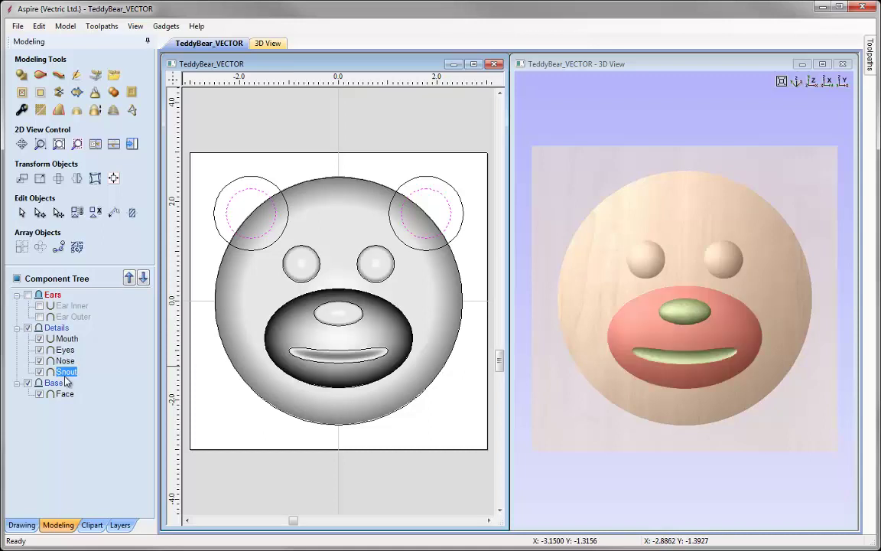
pyautogui.moveTo(66, 370)
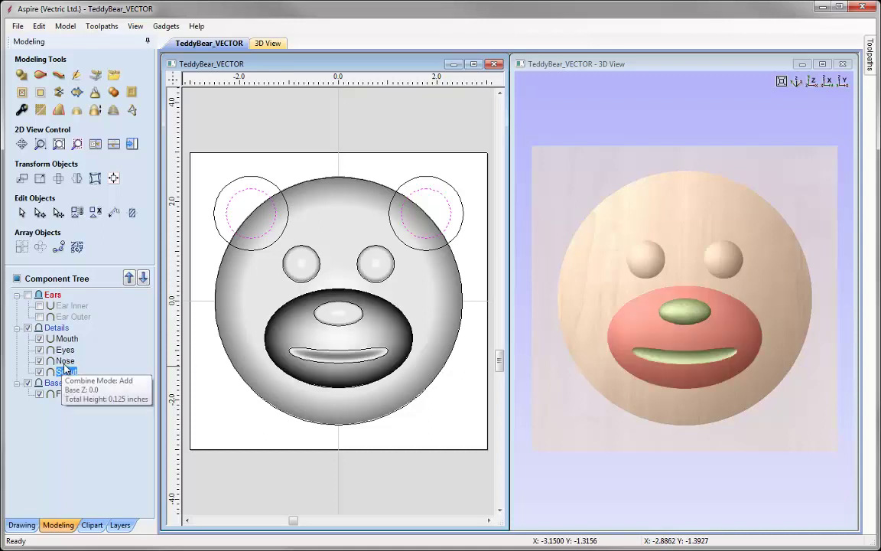
pyautogui.press('Up')
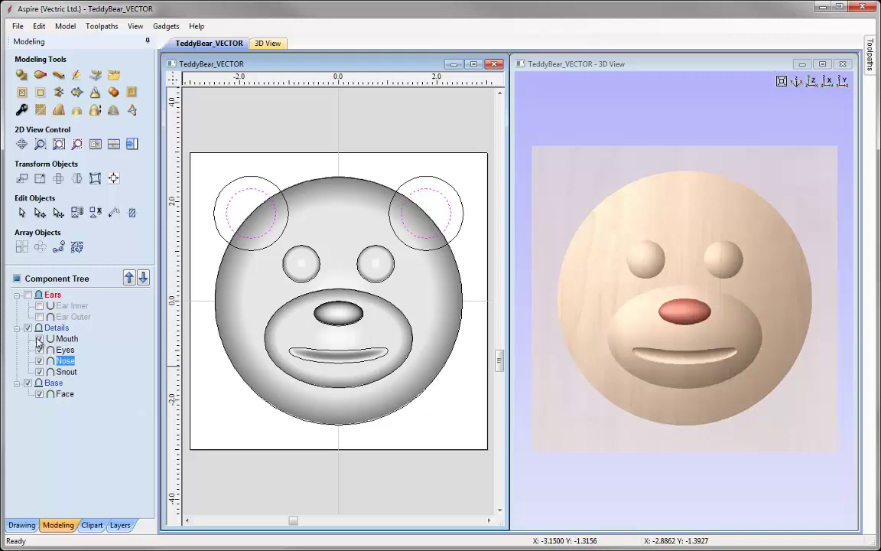
# Hide the Mouth, Eyes and Nose components to examine how the Snout adds to the face
pyautogui.click(39, 338)
pyautogui.click(39, 349)
pyautogui.click(39, 360)
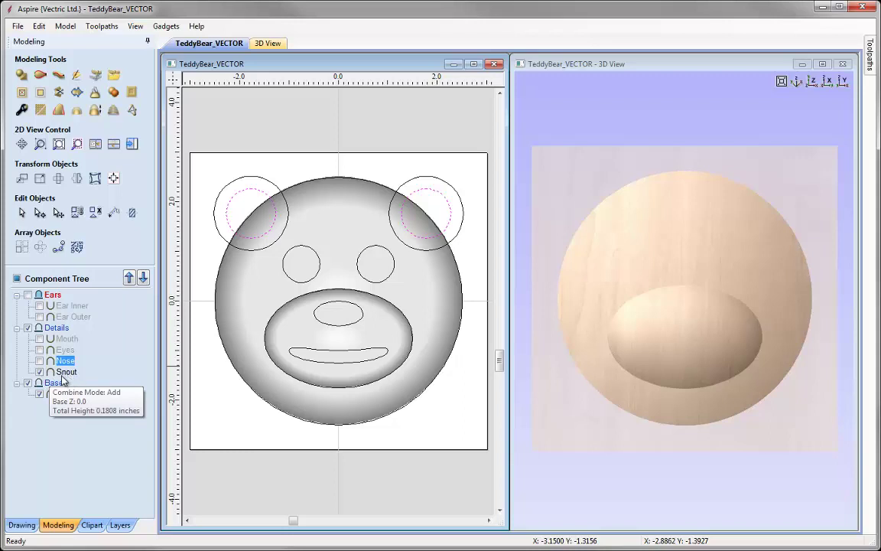
# Show the Nose, Eyes and Mouth components again one by one, followed by the Ears level, to examine how they combine
pyautogui.click(39, 360)
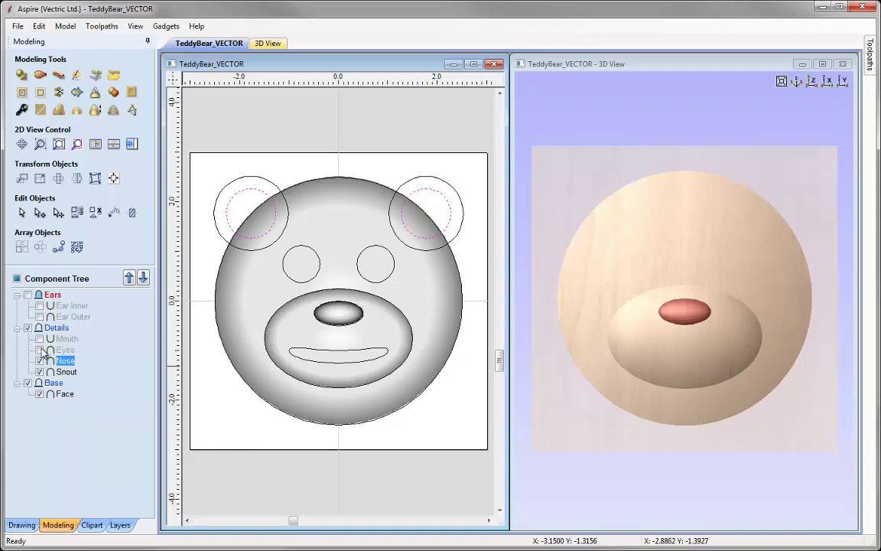
pyautogui.click(40, 350)
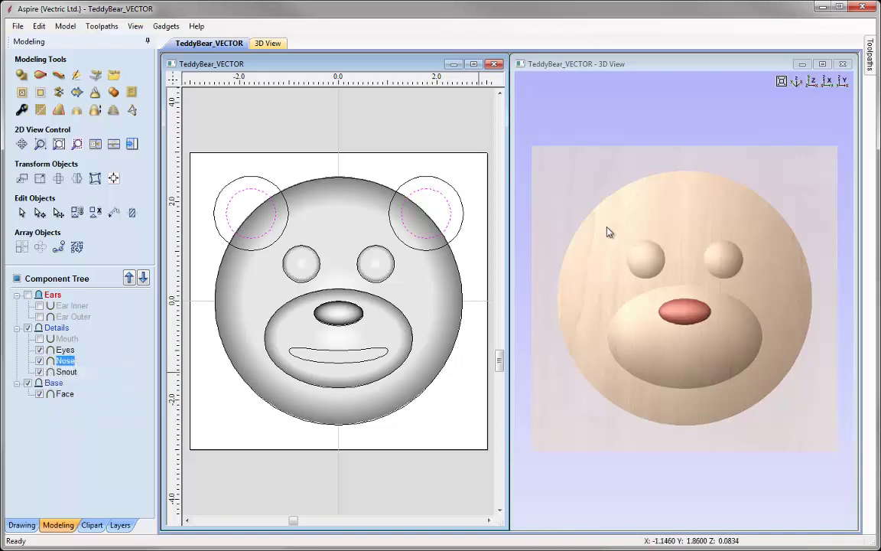
pyautogui.click(39, 338)
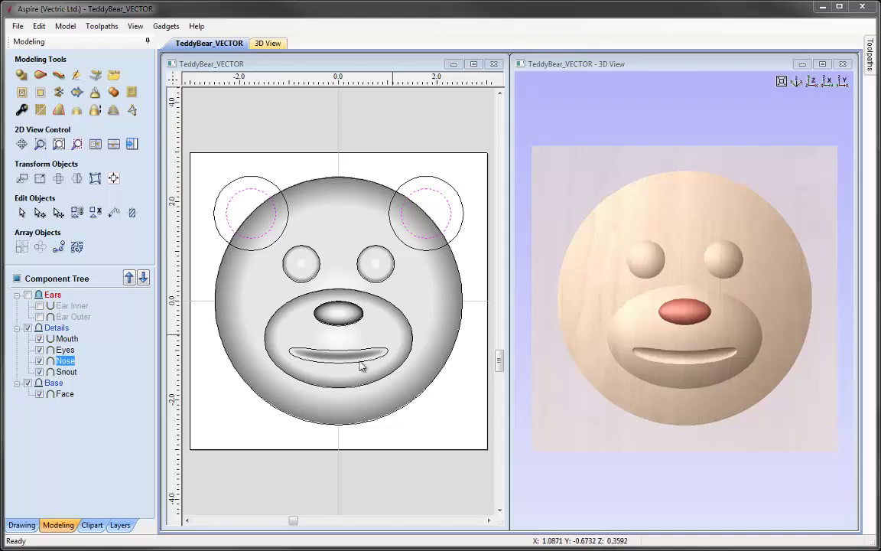
pyautogui.click(28, 295)
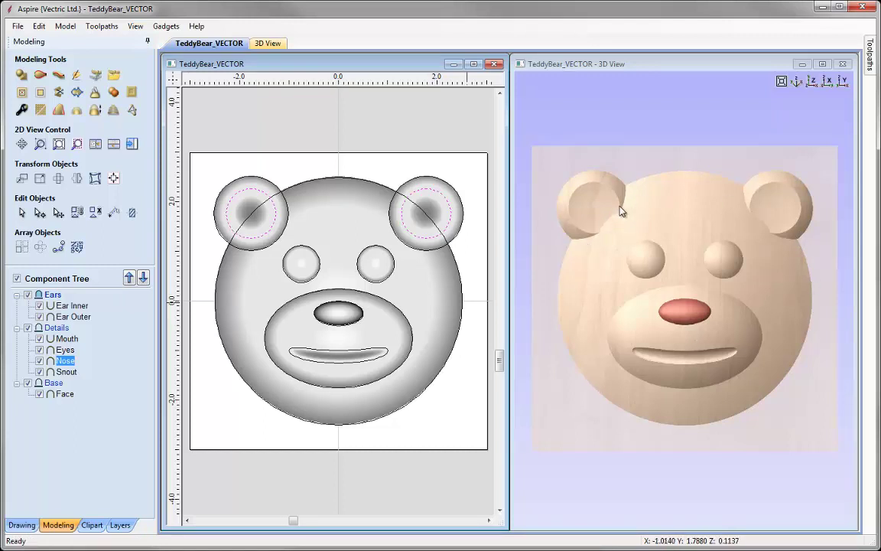
# Change the combine mode of the Ears level to Add
pyautogui.moveTo(54, 298)
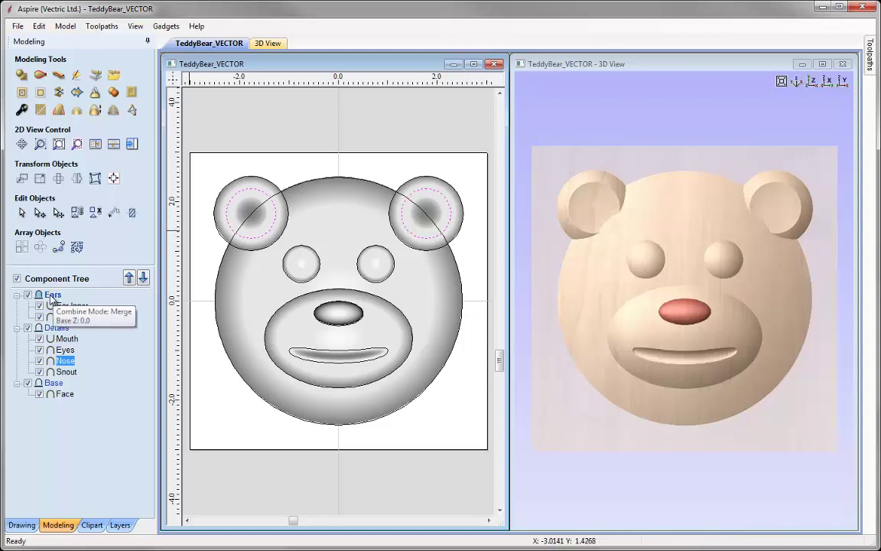
pyautogui.rightClick(52, 298)
pyautogui.moveTo(127, 305)
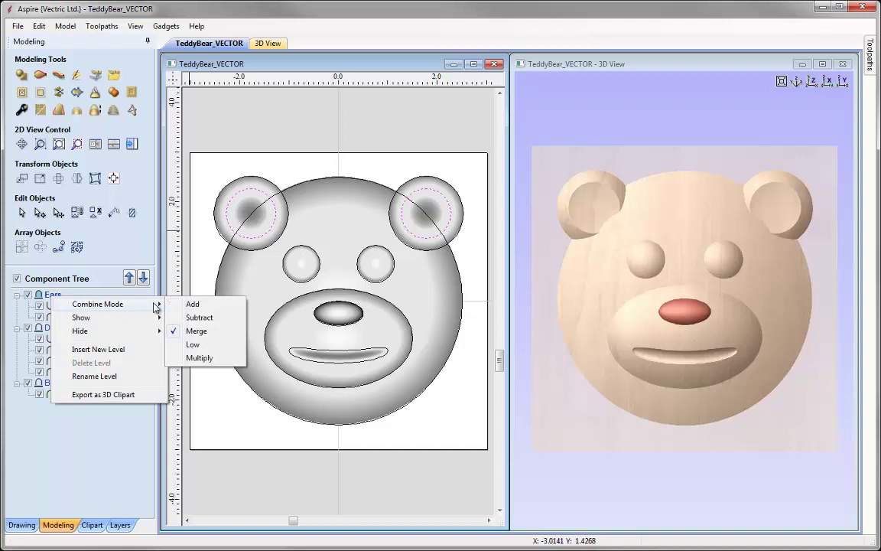
pyautogui.click(207, 306)
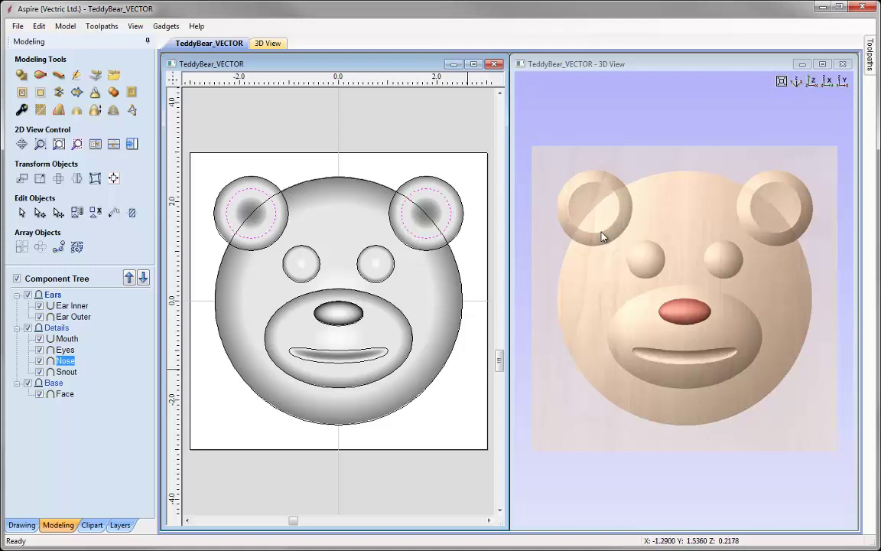
# Change the combine mode of the Ears level to Merge and check how the ears blend into the face in 3D
pyautogui.moveTo(650, 389); pyautogui.dragTo(563, 257)
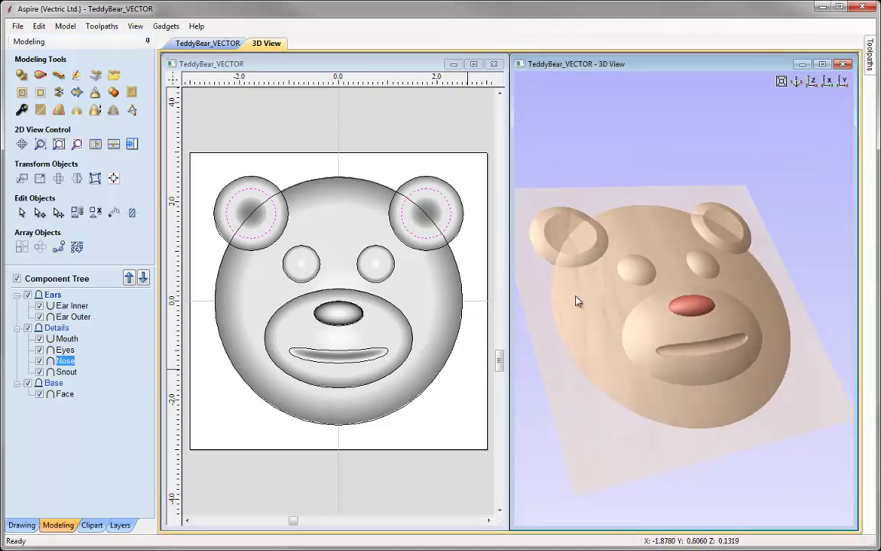
pyautogui.moveTo(598, 303); pyautogui.dragTo(527, 280)
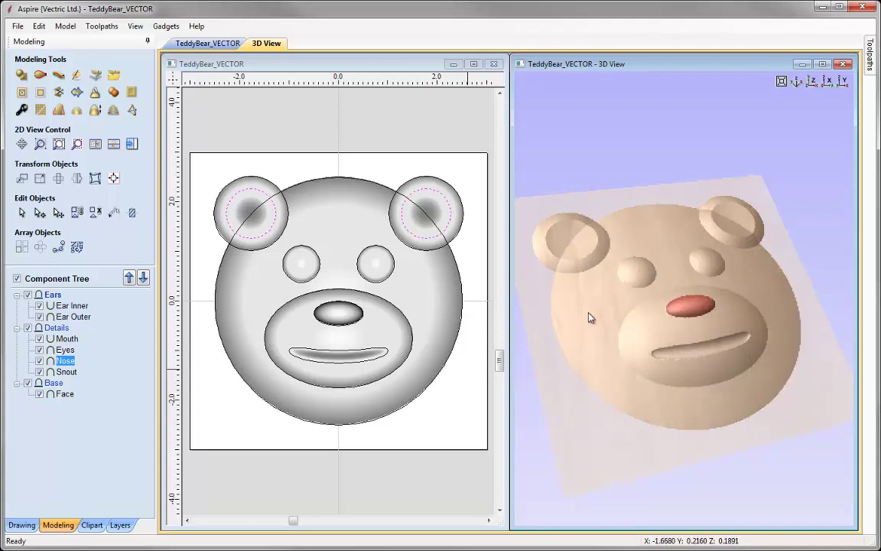
pyautogui.rightClick(52, 295)
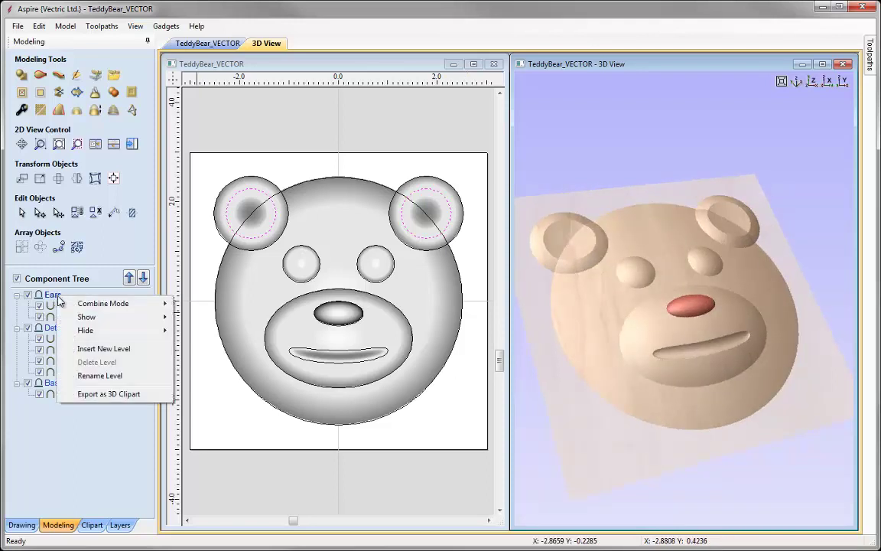
pyautogui.moveTo(114, 303)
pyautogui.click(205, 330)
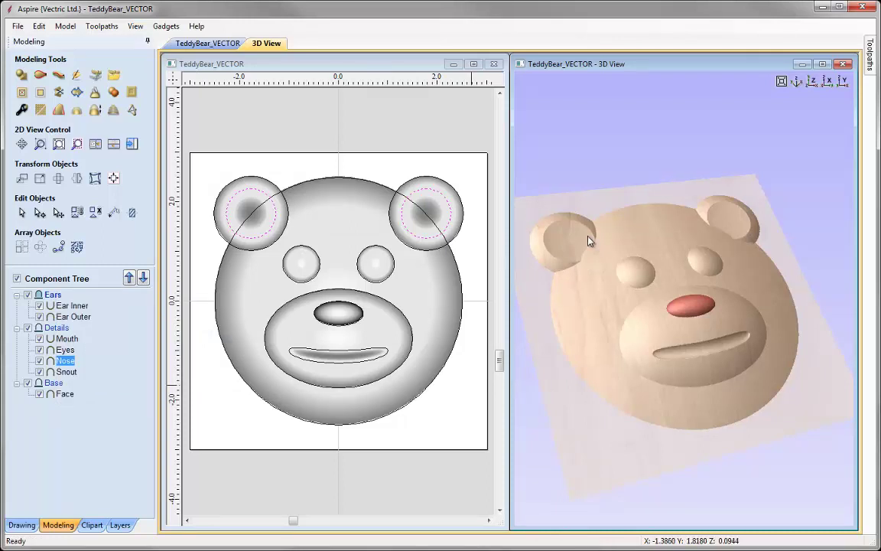
pyautogui.moveTo(661, 275); pyautogui.dragTo(657, 382)
# Highlight the Ear Outer and Ear Inner components in turn to examine in 3D how they merge with the face
pyautogui.click(59, 318)
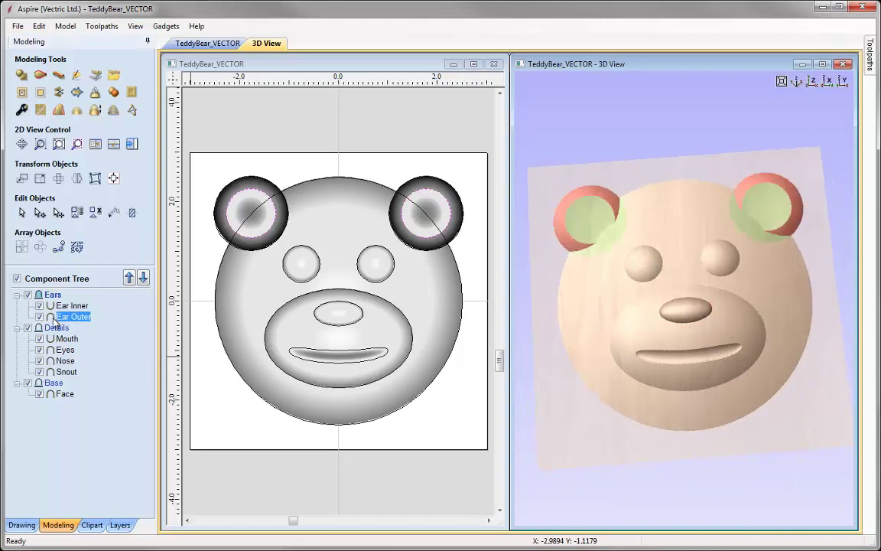
pyautogui.click(69, 307)
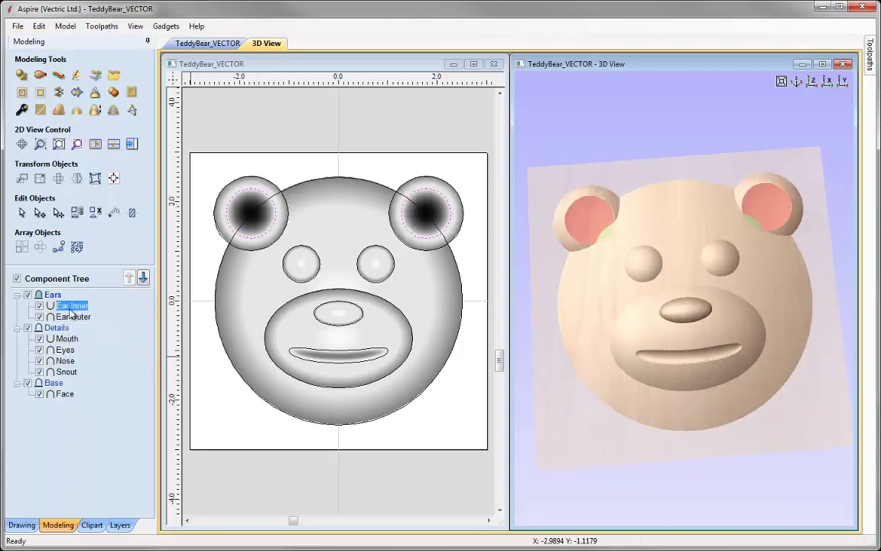
pyautogui.click(71, 317)
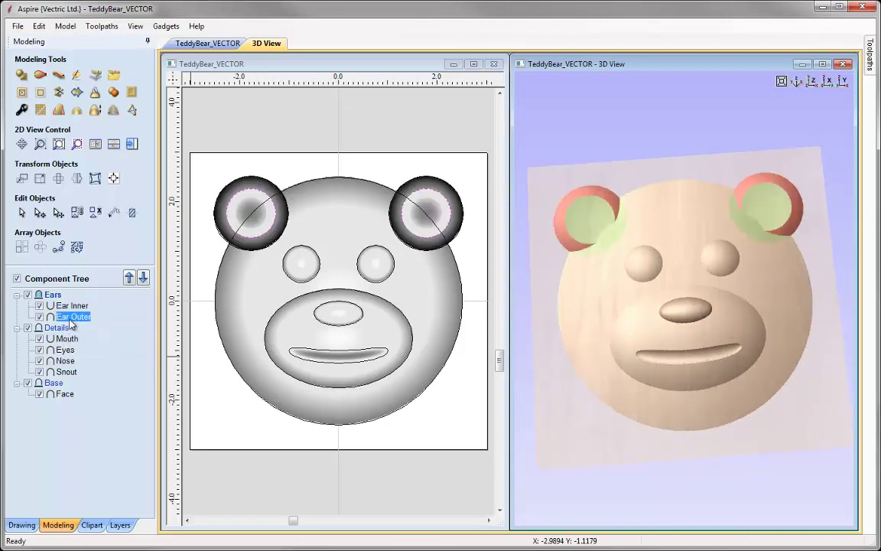
pyautogui.moveTo(556, 315); pyautogui.dragTo(783, 155)
pyautogui.moveTo(712, 266); pyautogui.dragTo(790, 195)
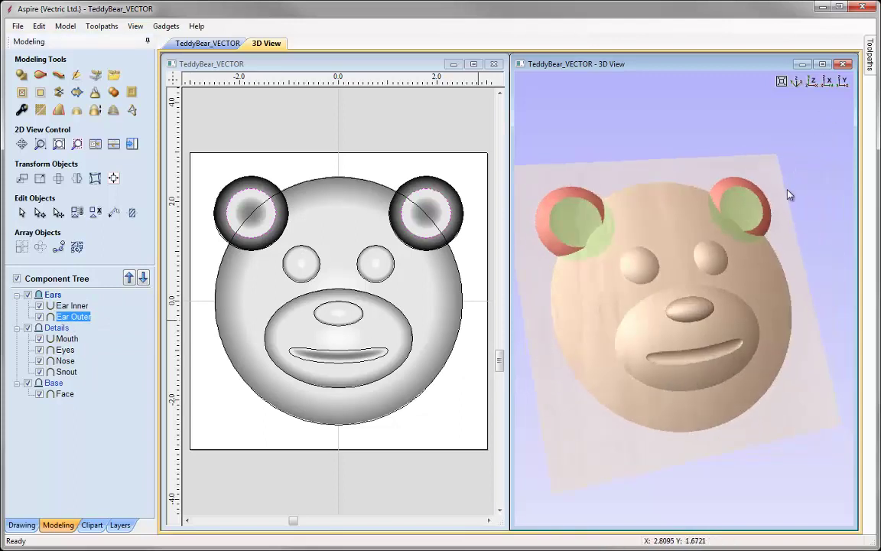
pyautogui.click(797, 82)
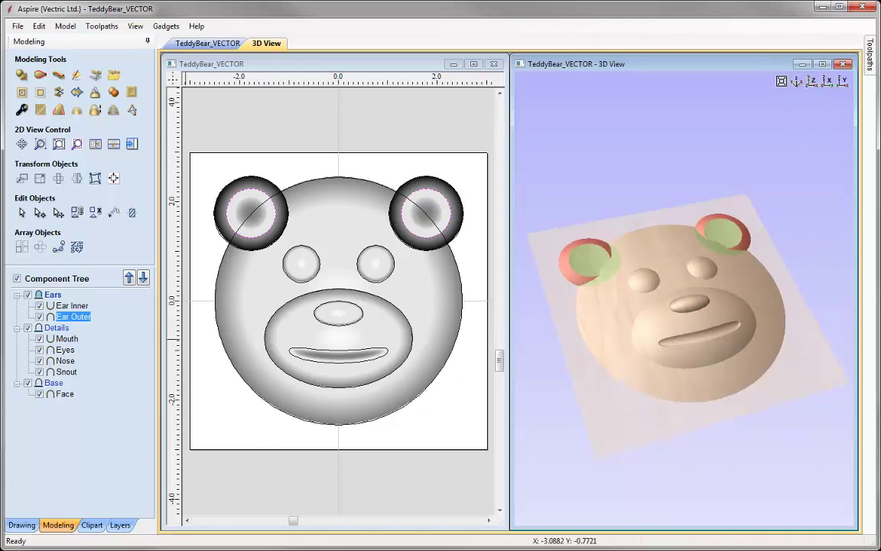
pyautogui.click(201, 249)
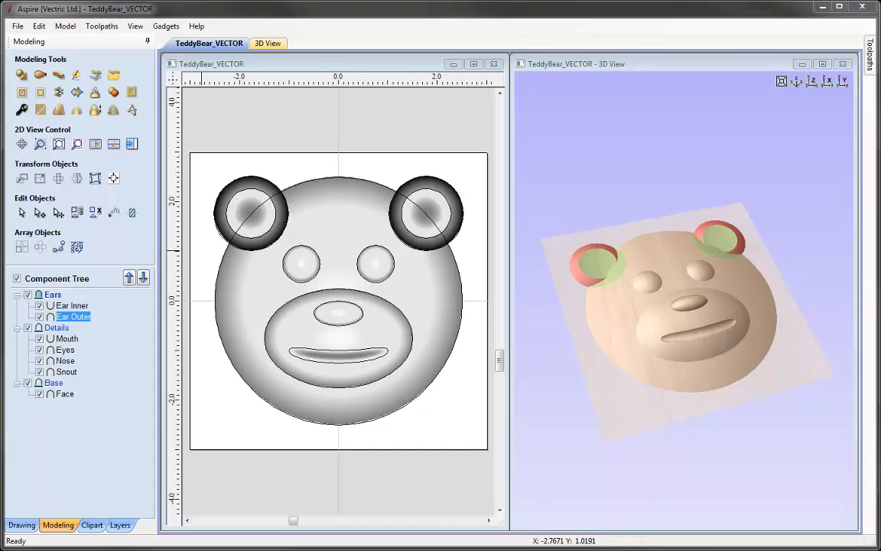
# Highlight the Eyes, Nose and Snout components in turn to examine which parts of the face they form
pyautogui.click(65, 349)
pyautogui.click(65, 360)
pyautogui.click(66, 371)
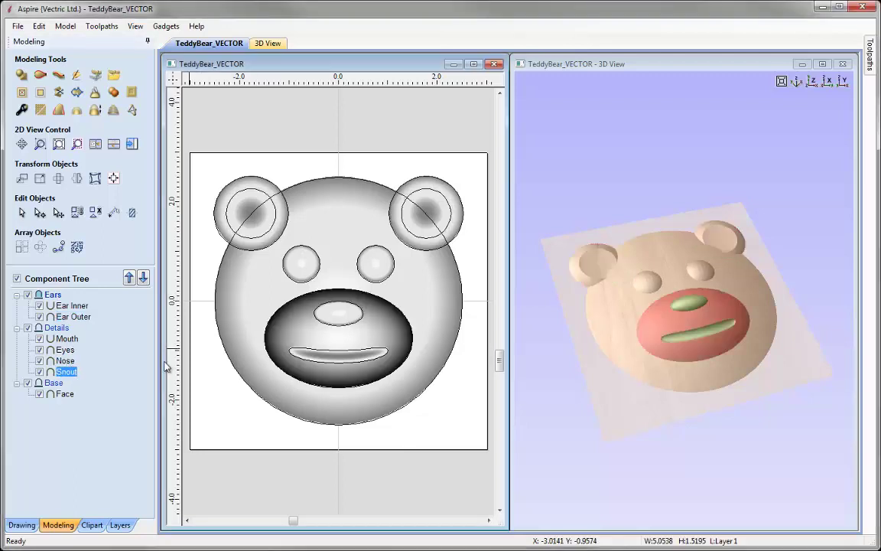
pyautogui.click(337, 315)
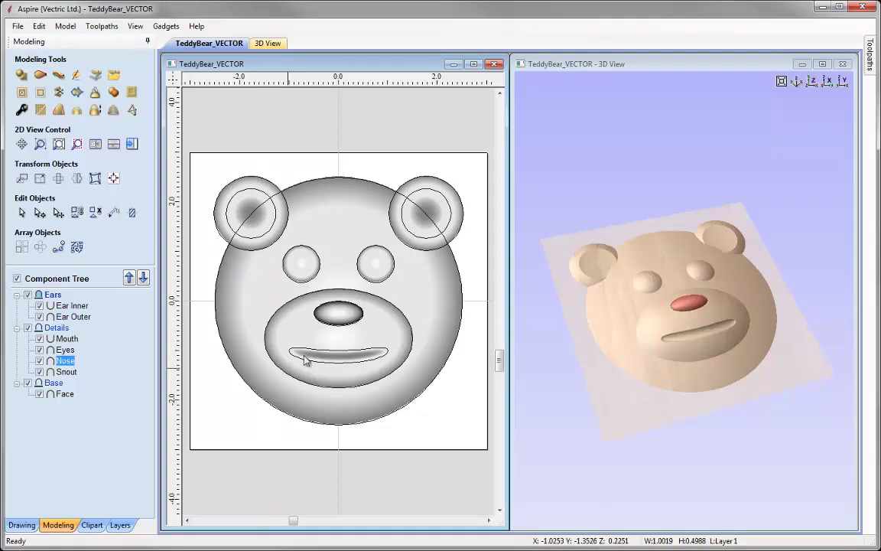
# Select the Snout, Nose and Mouth components together and try moving and rotating them as one on the face
pyautogui.click(694, 327)
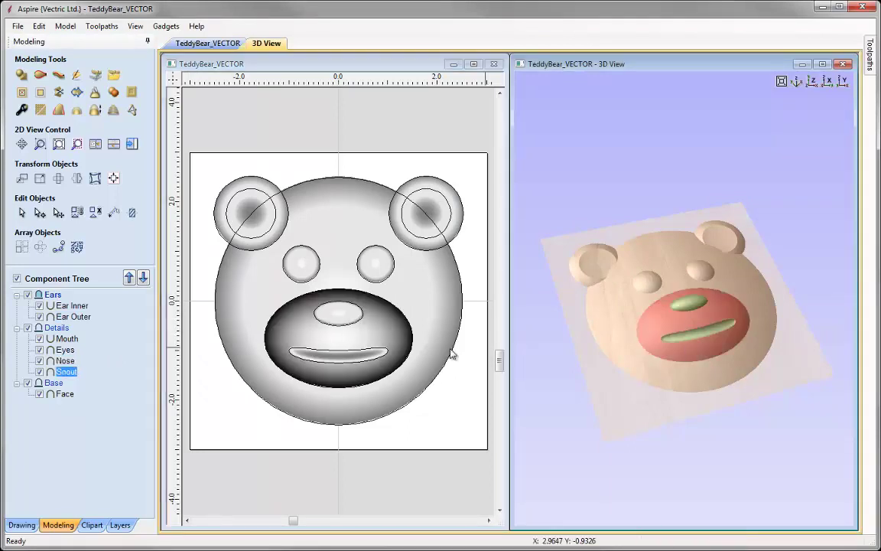
pyautogui.keyDown('shift'); pyautogui.click(337, 317); pyautogui.keyUp('shift')
pyautogui.keyDown('shift'); pyautogui.click(337, 356); pyautogui.keyUp('shift')
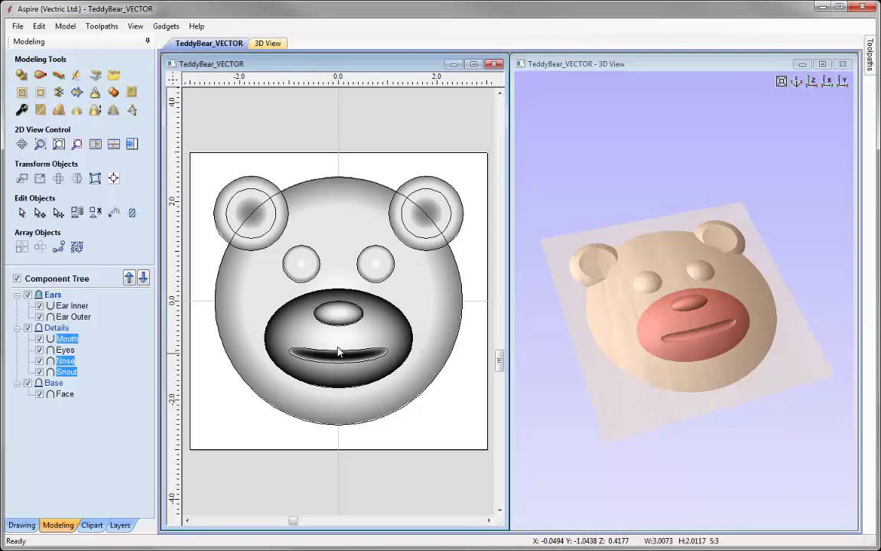
pyautogui.click(338, 338)
pyautogui.moveTo(413, 287); pyautogui.dragTo(411, 226)
pyautogui.moveTo(354, 297); pyautogui.dragTo(319, 264)
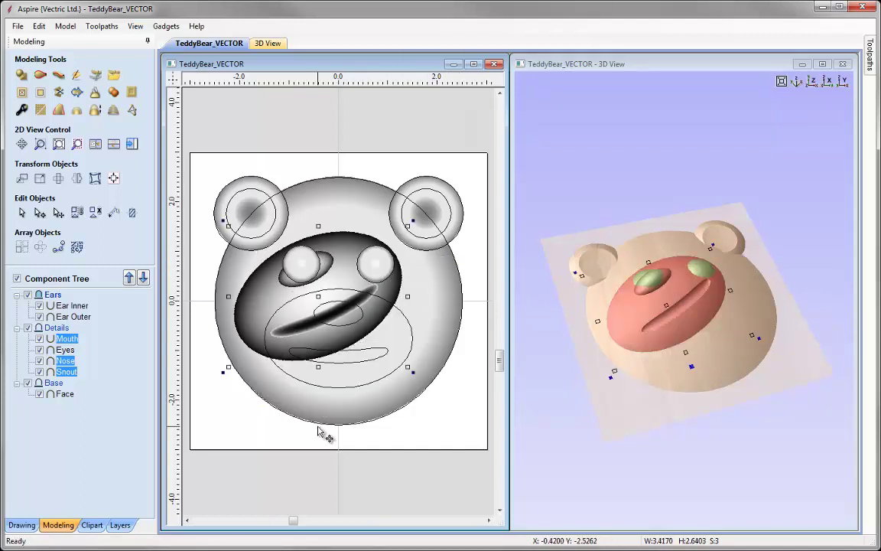
# Undo the moves and rotation of the Snout, Nose and Mouth components, and clear the selection
pyautogui.click(38, 27)
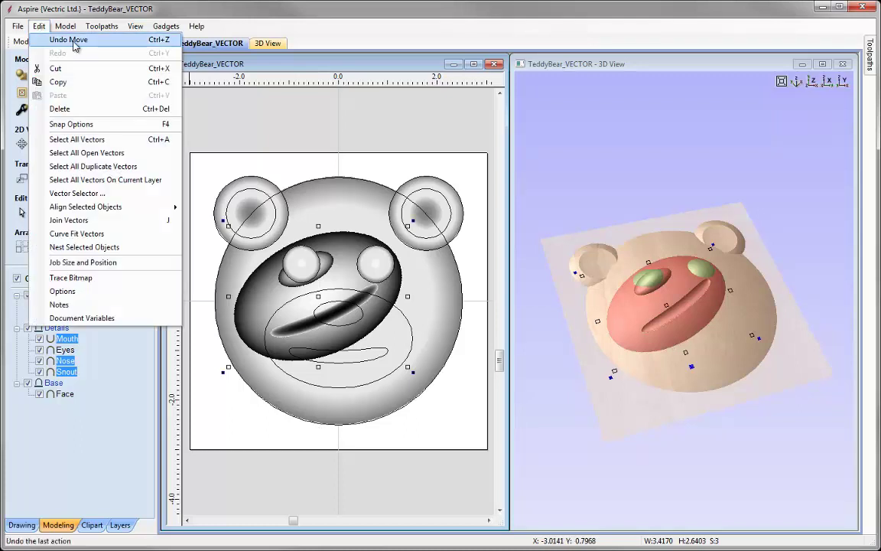
pyautogui.click(48, 39)
pyautogui.click(38, 26)
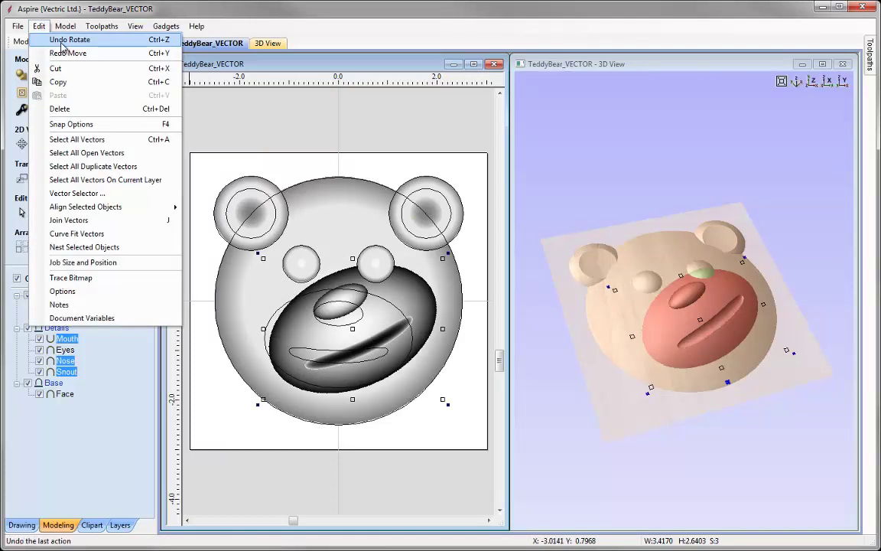
pyautogui.click(50, 39)
pyautogui.click(39, 26)
pyautogui.click(49, 38)
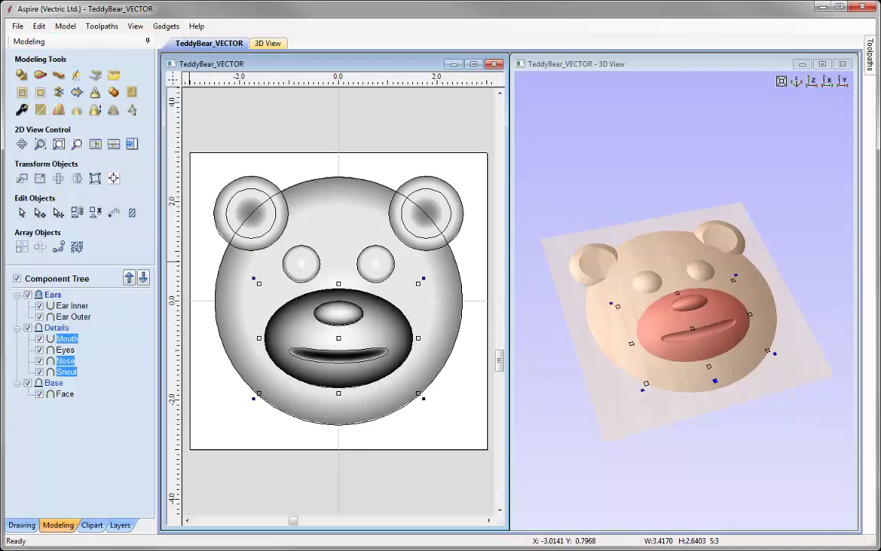
pyautogui.press('Escape')
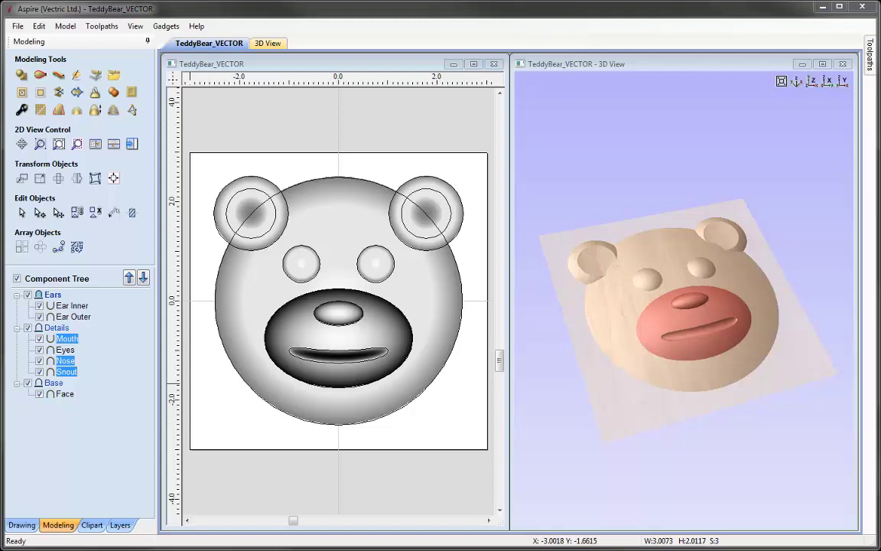
pyautogui.click(67, 440)
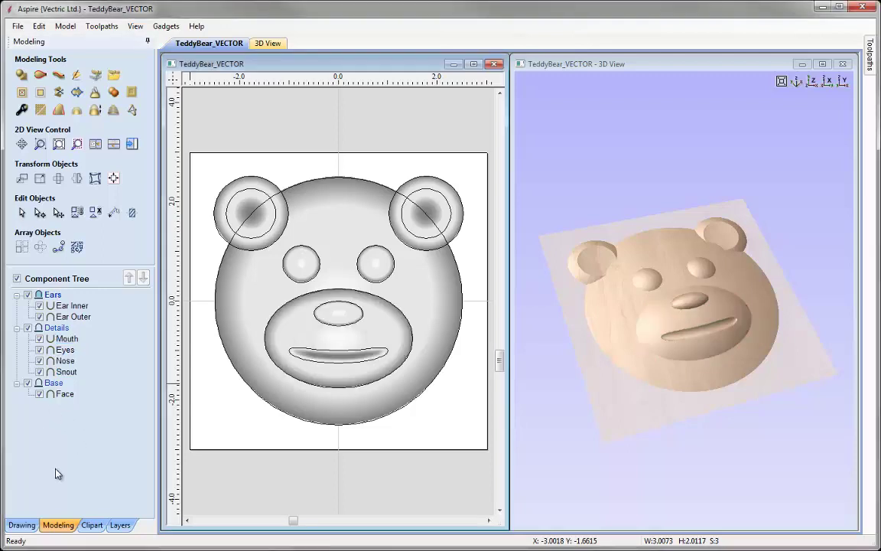
# Scale the whole model to an exact height of 0.6 inches
pyautogui.click(94, 111)
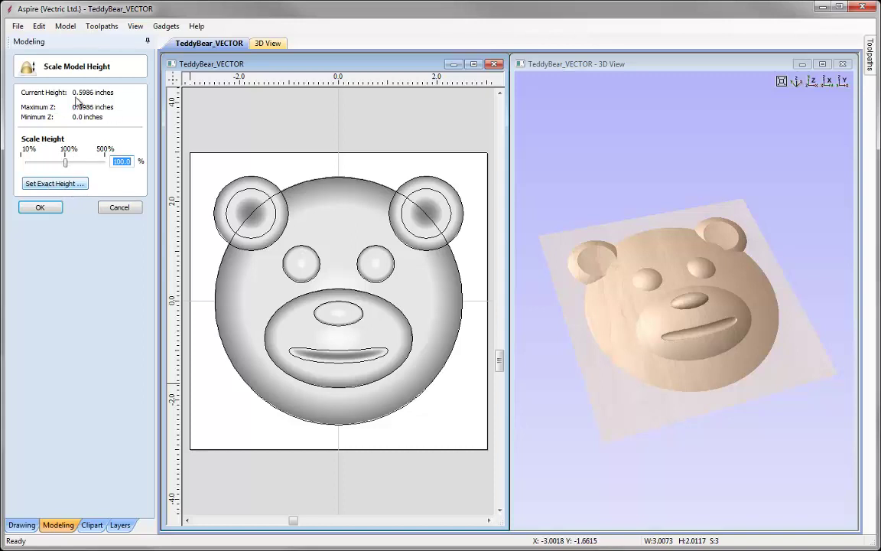
pyautogui.click(67, 187)
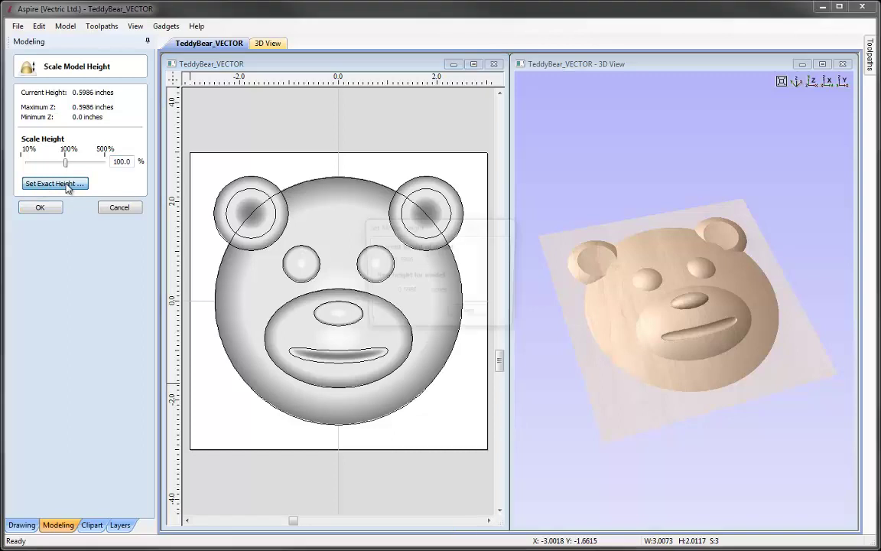
pyautogui.moveTo(399, 292); pyautogui.dragTo(418, 292)
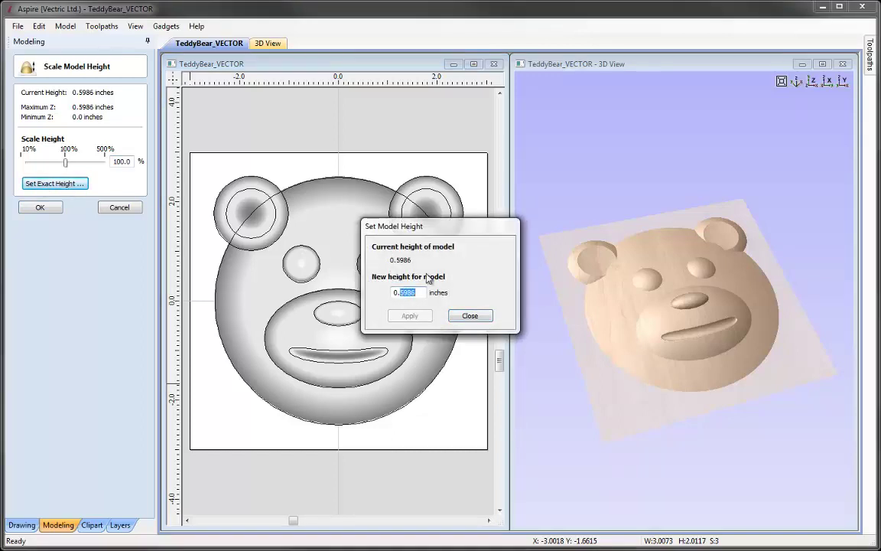
pyautogui.write('6')
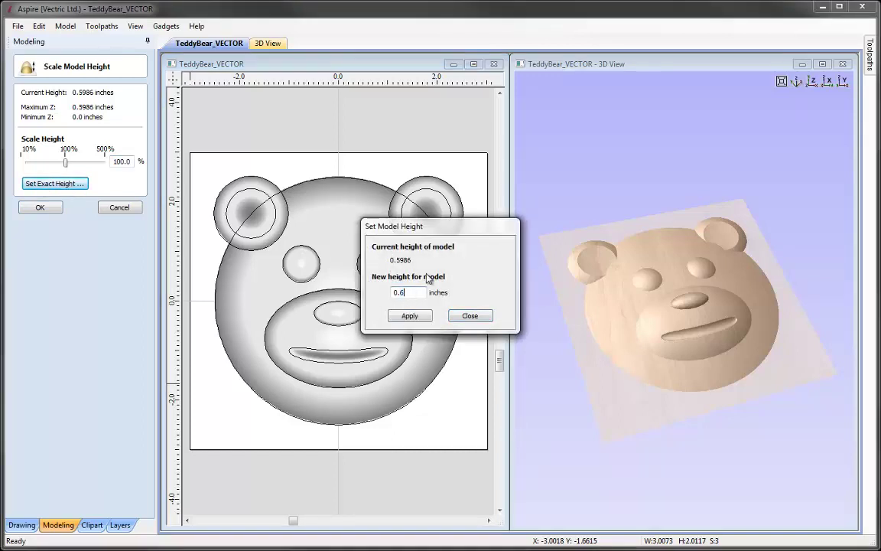
pyautogui.click(419, 320)
pyautogui.click(474, 318)
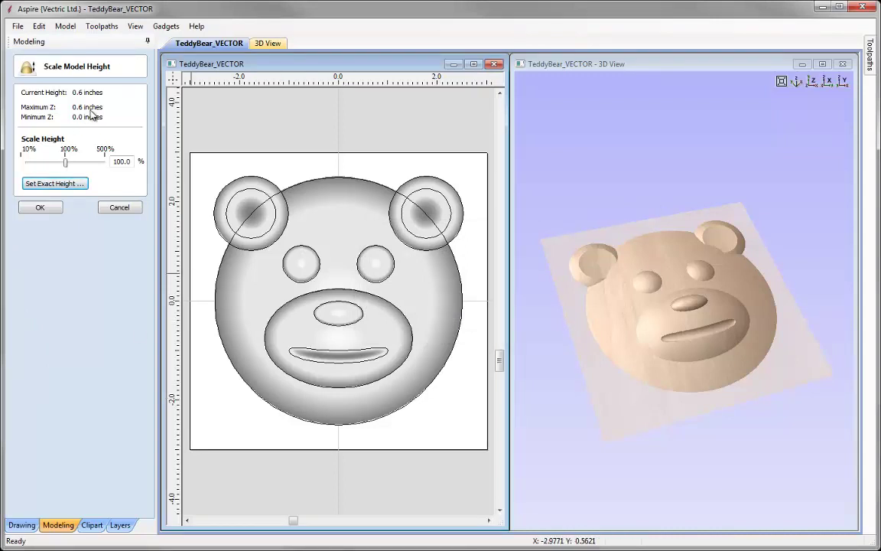
pyautogui.click(41, 212)
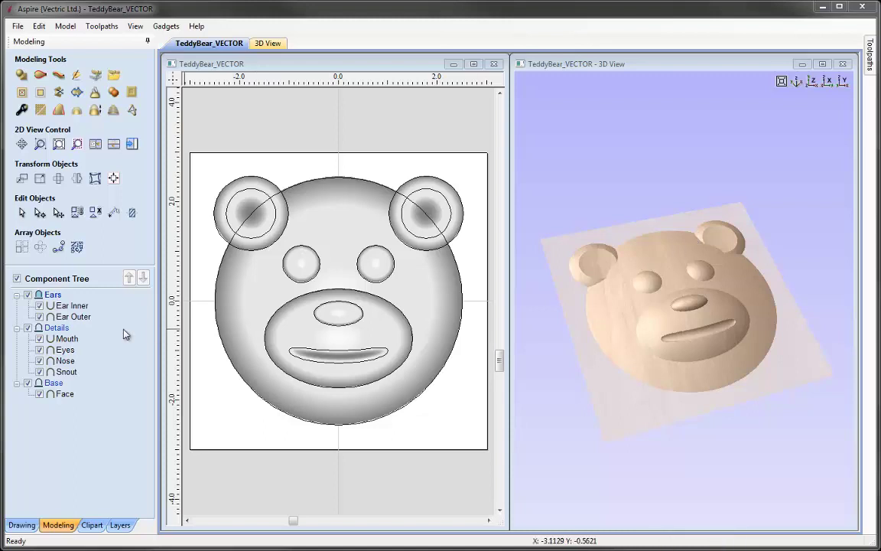
# Highlight all components from Ear Inner to Face to examine the complete model, and clear the selection
pyautogui.click(61, 305)
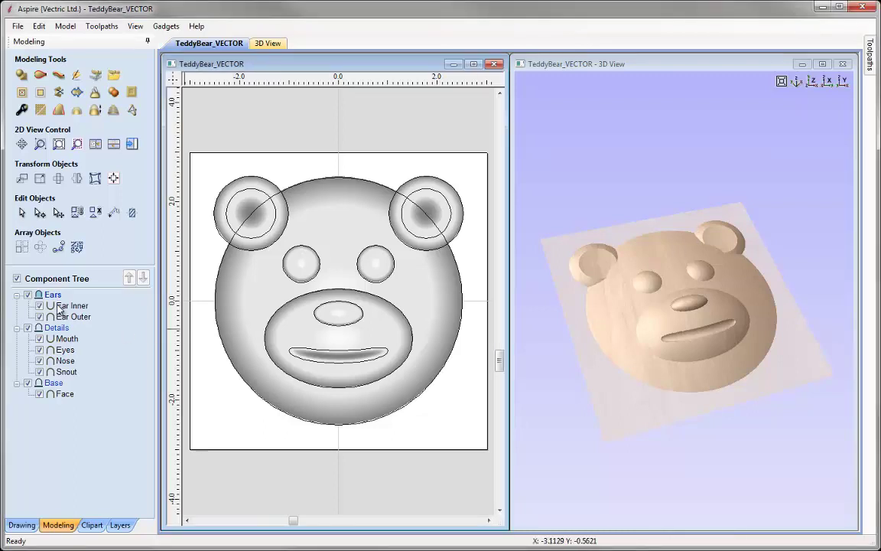
pyautogui.keyDown('shift'); pyautogui.click(65, 394); pyautogui.keyUp('shift')
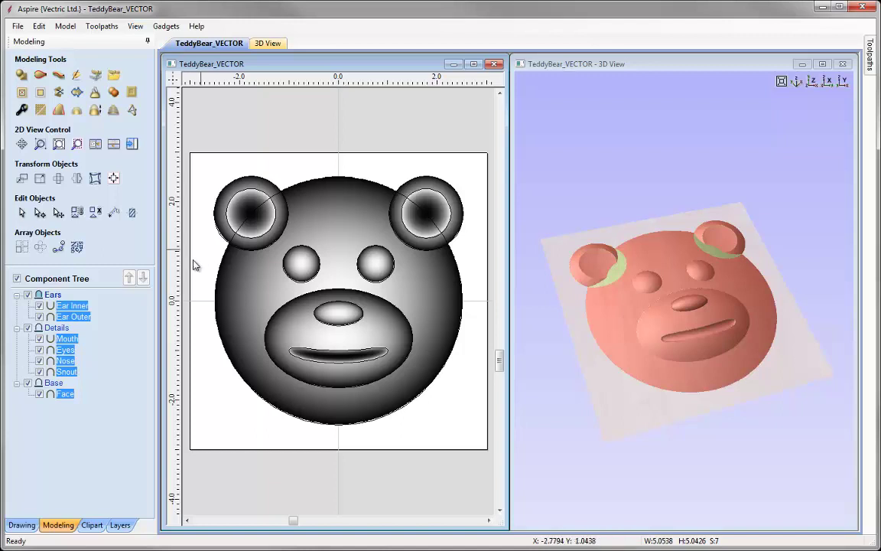
pyautogui.click(195, 226)
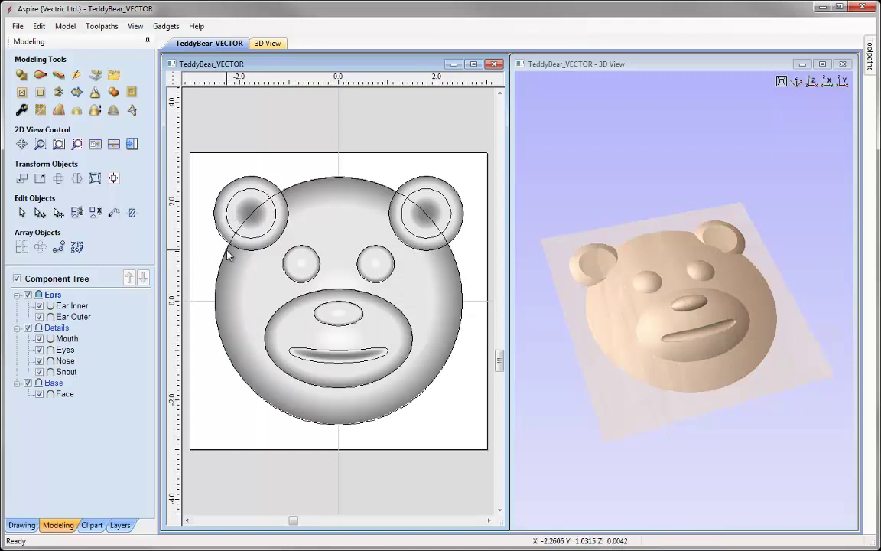
# Copy the face circle and both outer ear circles to a new layer named Layer 2, visible and active
pyautogui.click(205, 226)
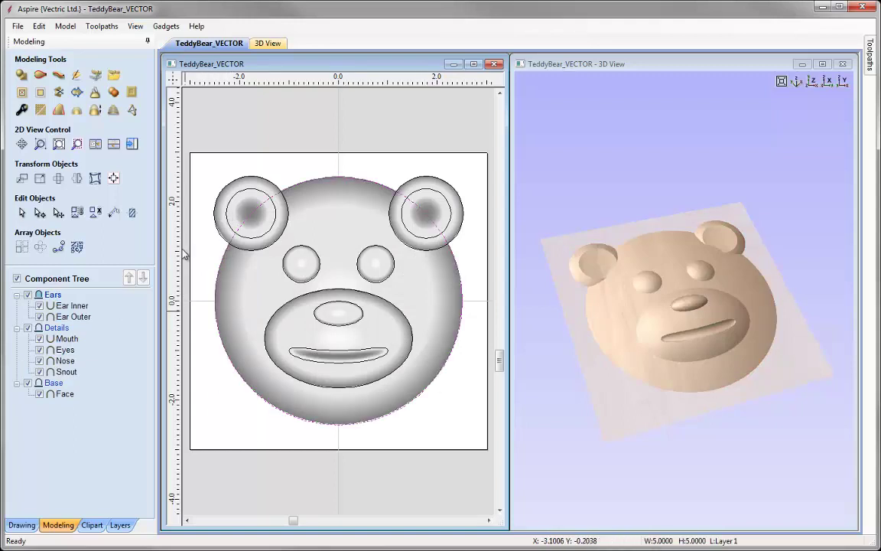
pyautogui.keyDown('shift'); pyautogui.click(227, 193); pyautogui.keyUp('shift')
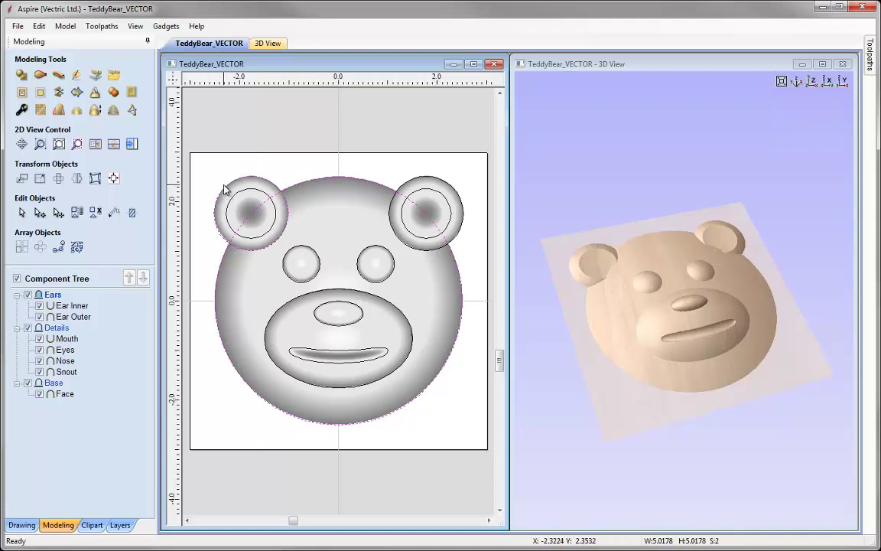
pyautogui.keyDown('shift'); pyautogui.click(457, 196); pyautogui.keyUp('shift')
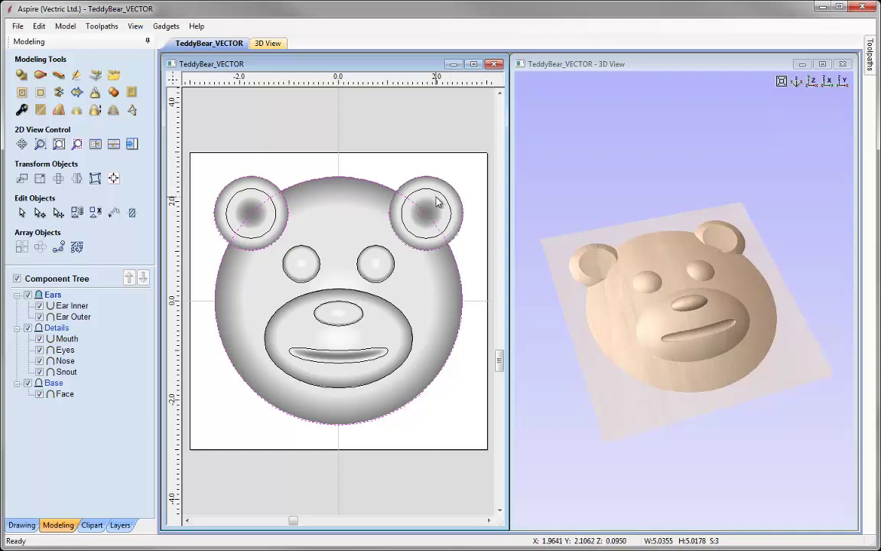
pyautogui.rightClick(423, 181)
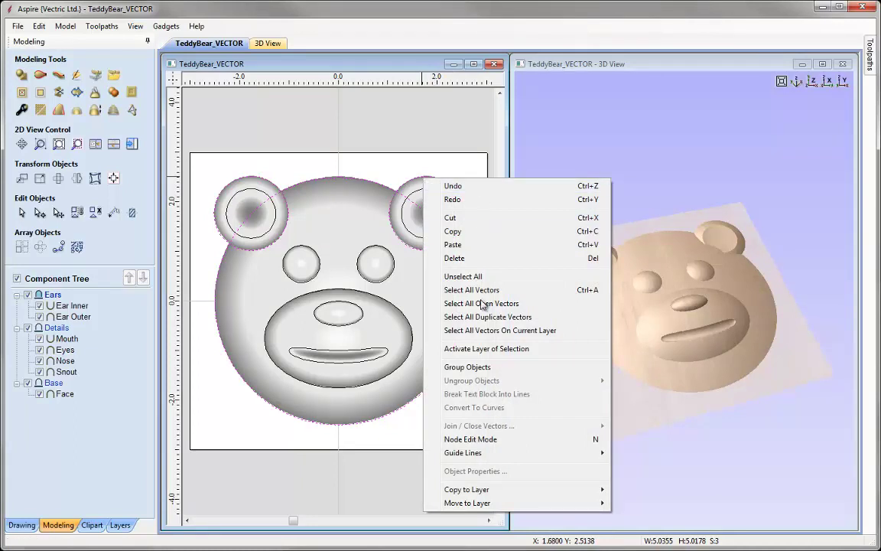
pyautogui.moveTo(505, 494)
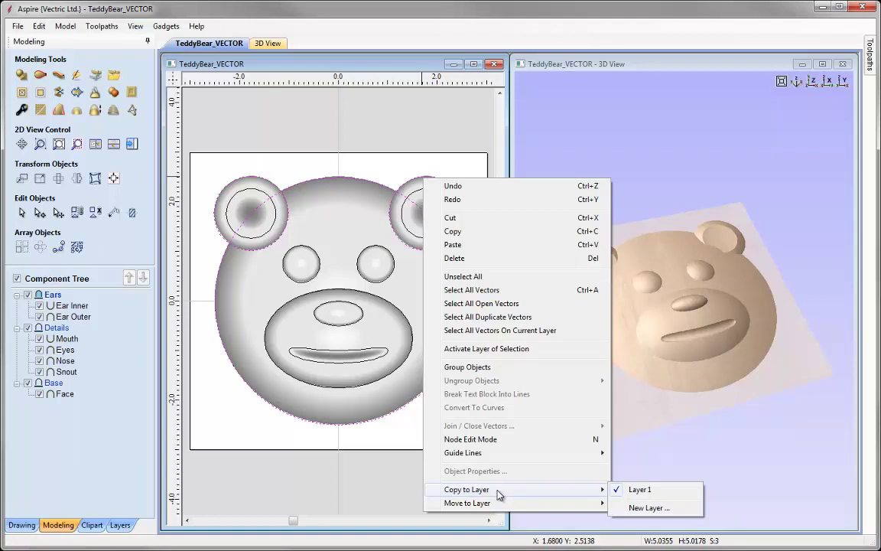
pyautogui.click(675, 511)
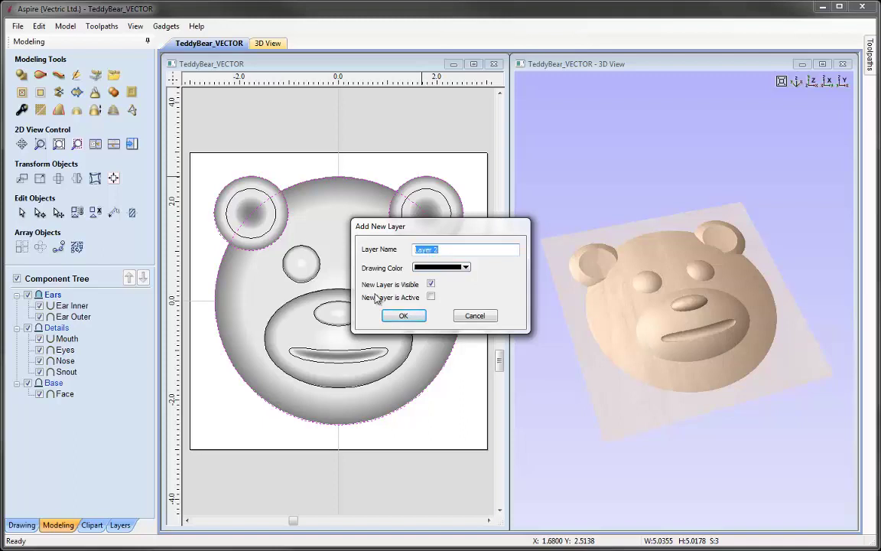
pyautogui.click(431, 298)
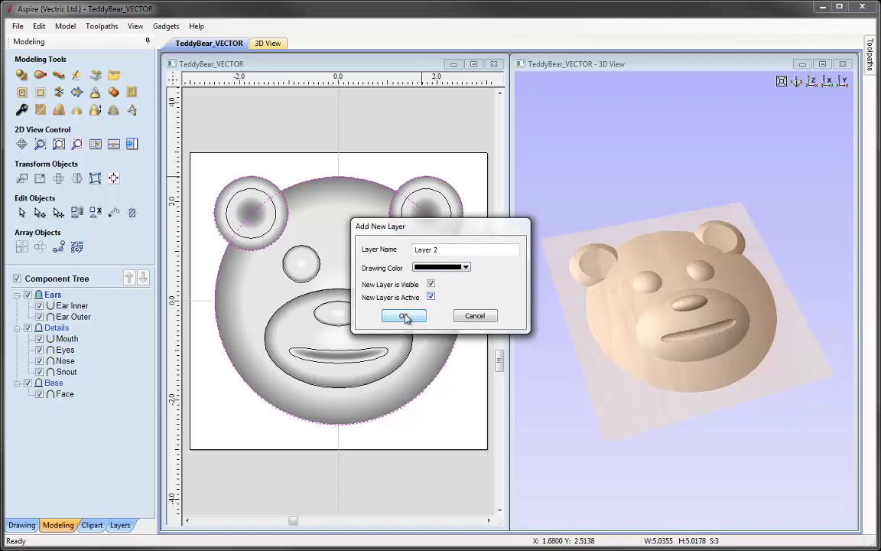
pyautogui.click(404, 316)
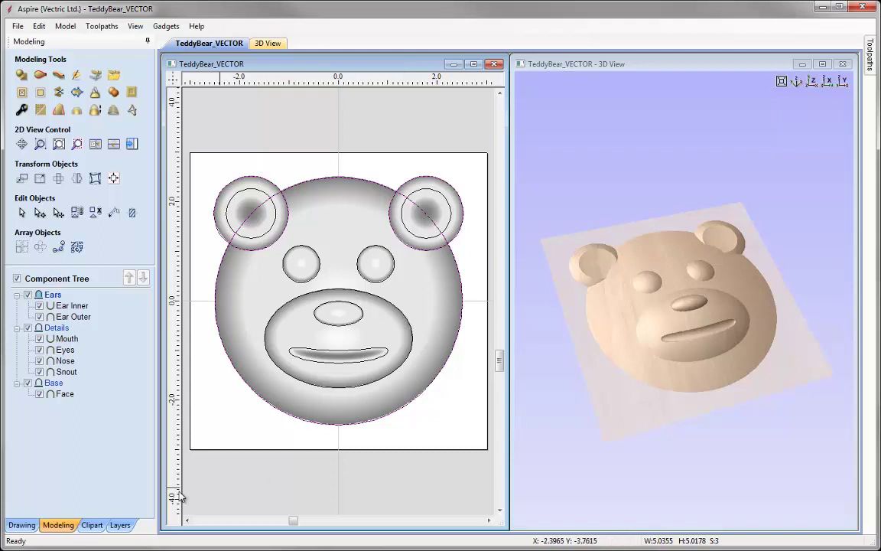
# Hide Layer 1 and keep only Layer 2 visible in the layer list
pyautogui.click(120, 525)
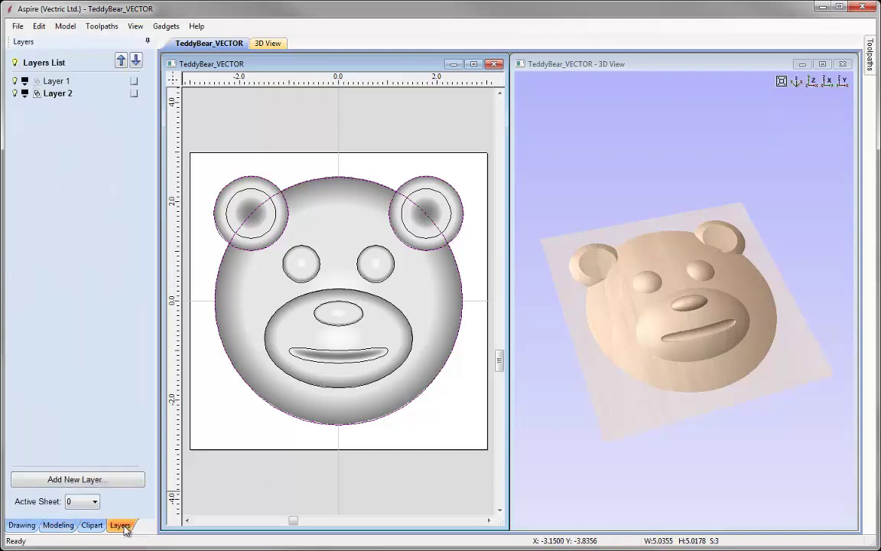
pyautogui.click(15, 62)
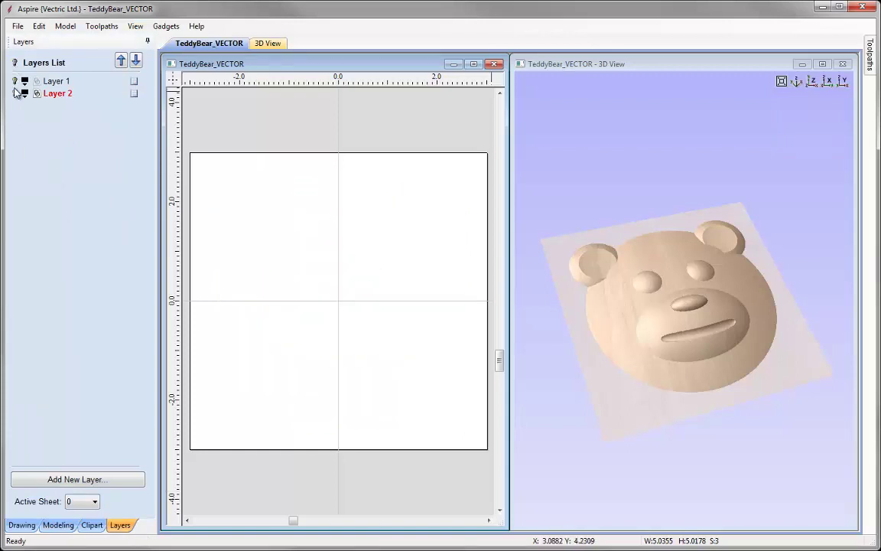
pyautogui.click(15, 81)
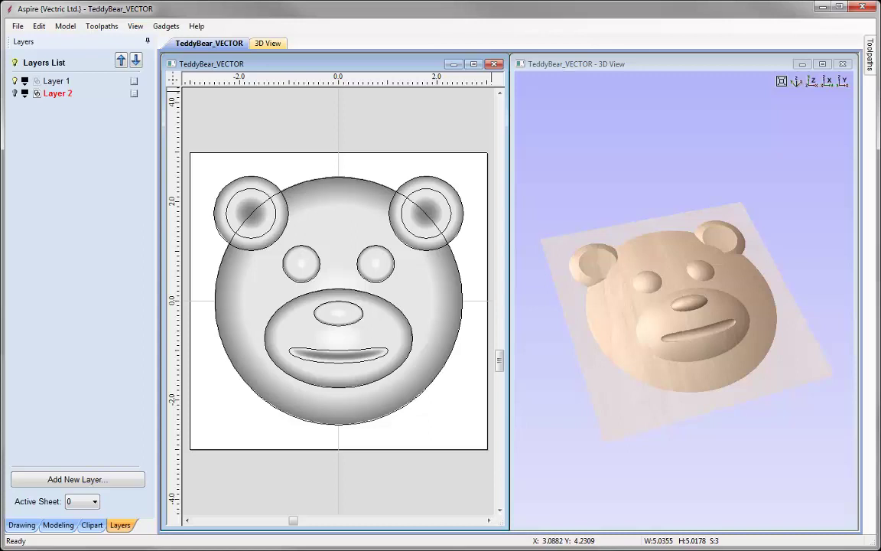
pyautogui.click(15, 81)
pyautogui.click(14, 93)
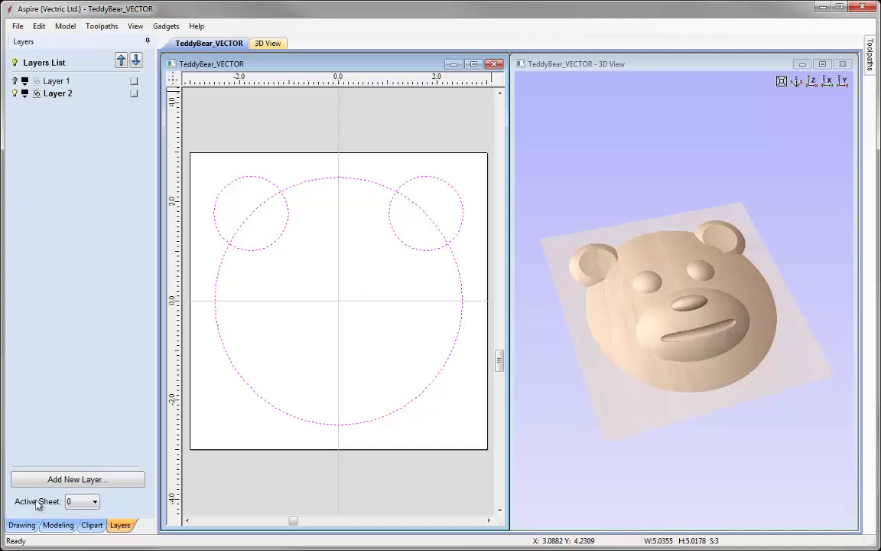
# Weld the face circle and the two ear circles on Layer 2 into a single outline
pyautogui.click(56, 525)
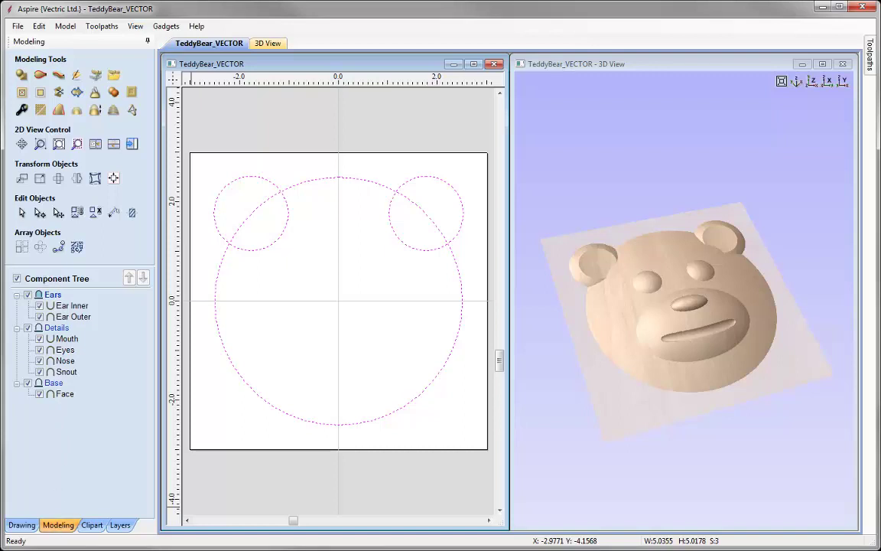
pyautogui.click(23, 523)
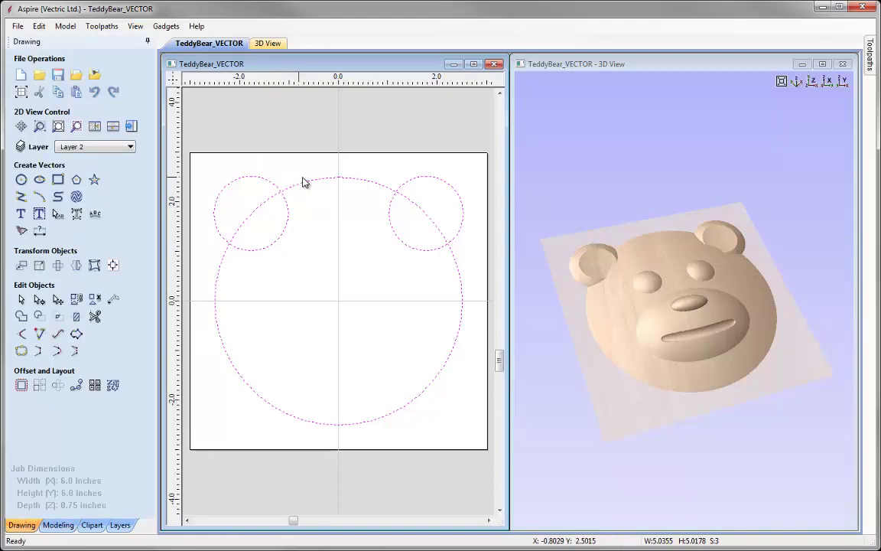
pyautogui.click(264, 207)
pyautogui.click(257, 205)
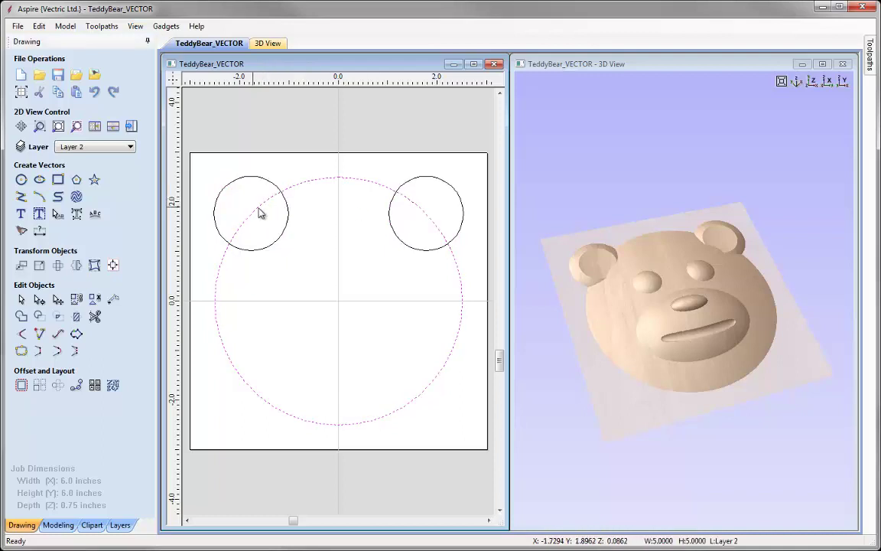
pyautogui.keyDown('shift'); pyautogui.click(266, 185); pyautogui.keyUp('shift')
pyautogui.keyDown('shift'); pyautogui.click(399, 188); pyautogui.keyUp('shift')
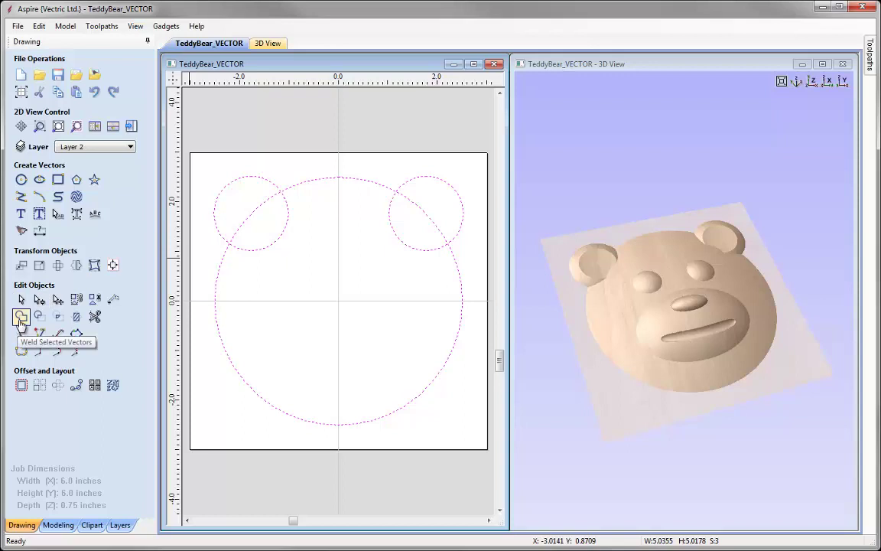
pyautogui.click(21, 317)
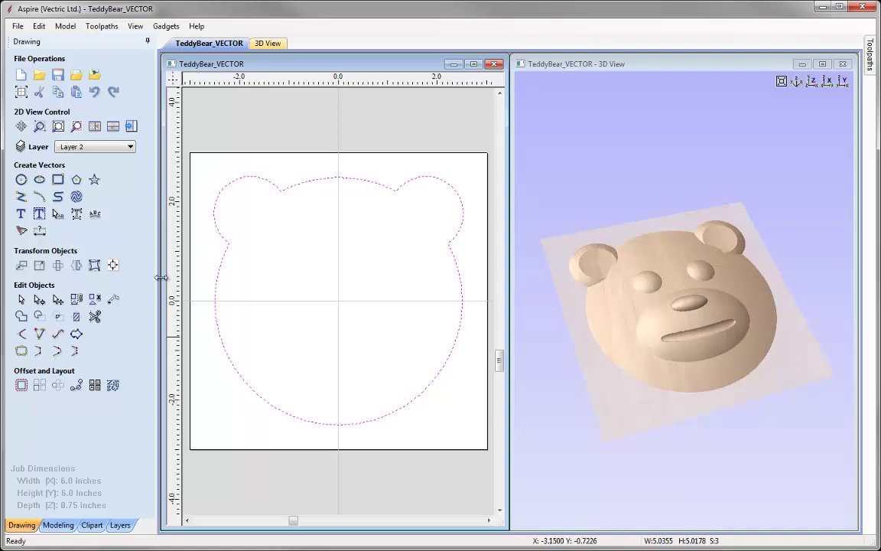
# Switch the workspace to the toolpath layout and clear the selection of the welded outline
pyautogui.click(132, 127)
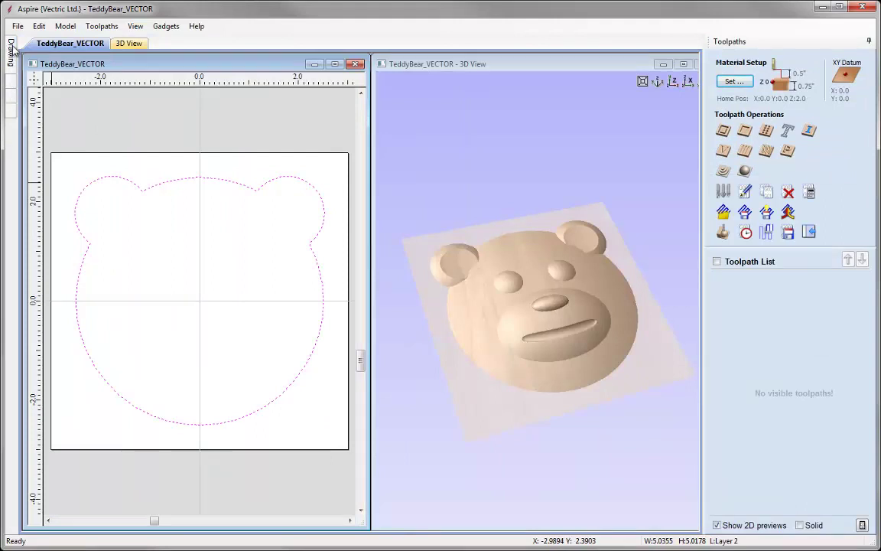
pyautogui.moveTo(12, 55)
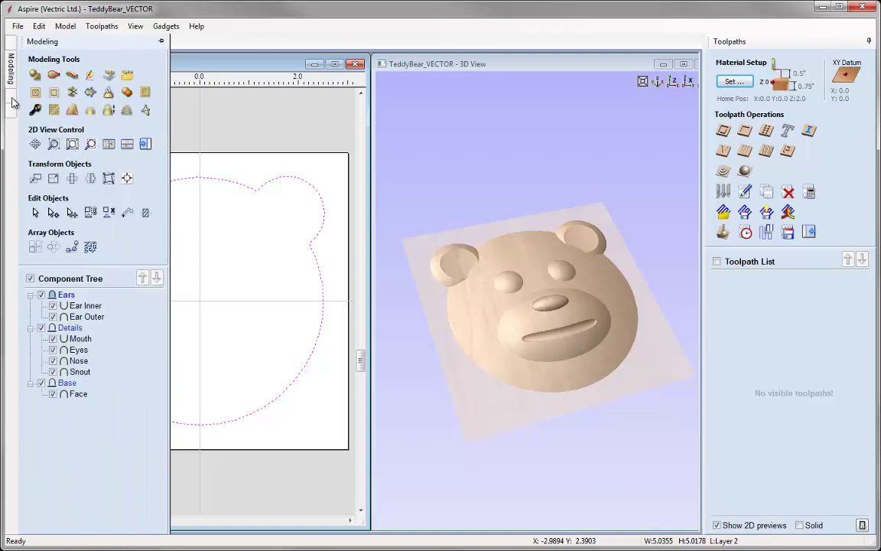
pyautogui.moveTo(12, 100)
pyautogui.moveTo(10, 76)
pyautogui.click(207, 115)
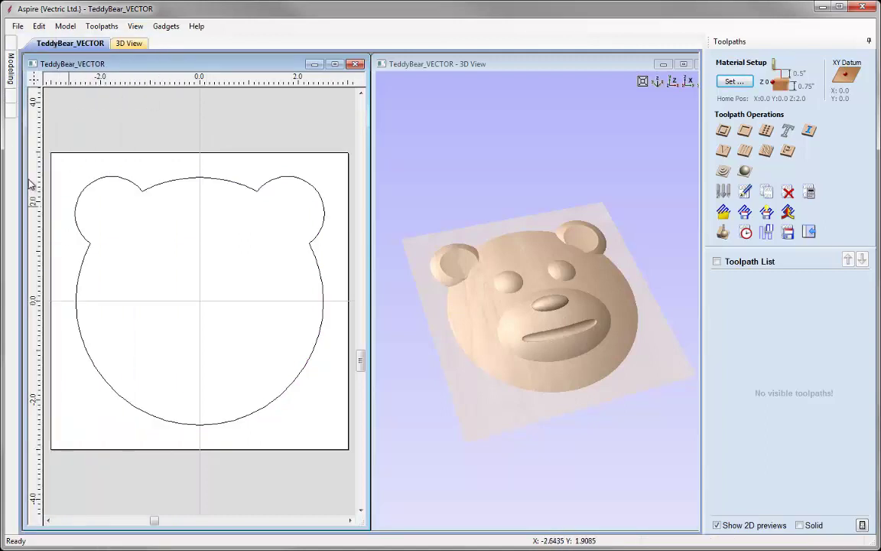
pyautogui.click(869, 43)
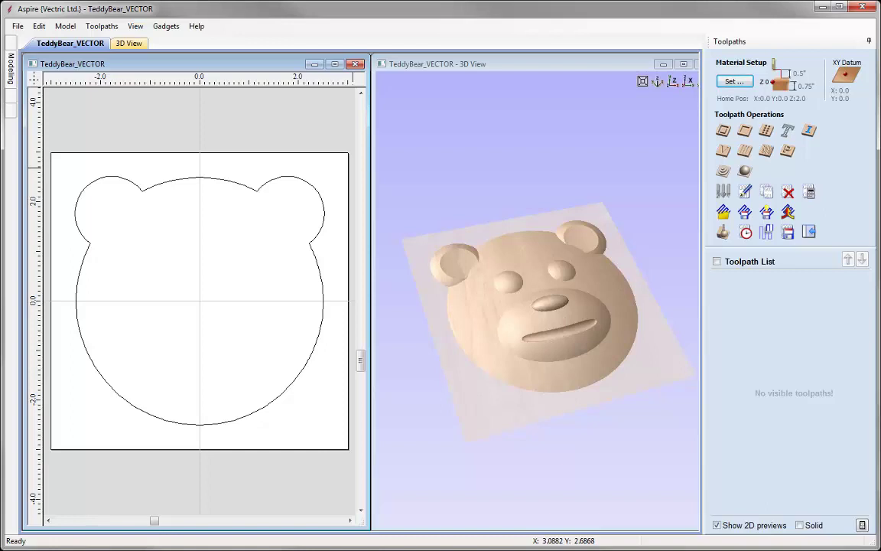
# In the material setup, enter a thickness of 0.75 inches and place the XY datum at the material's lower-left corner
pyautogui.click(732, 82)
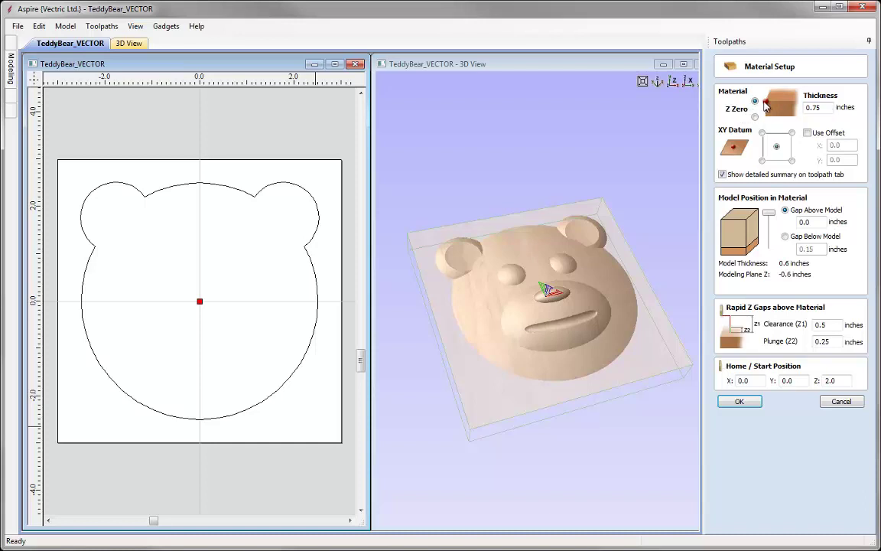
pyautogui.doubleClick(814, 107)
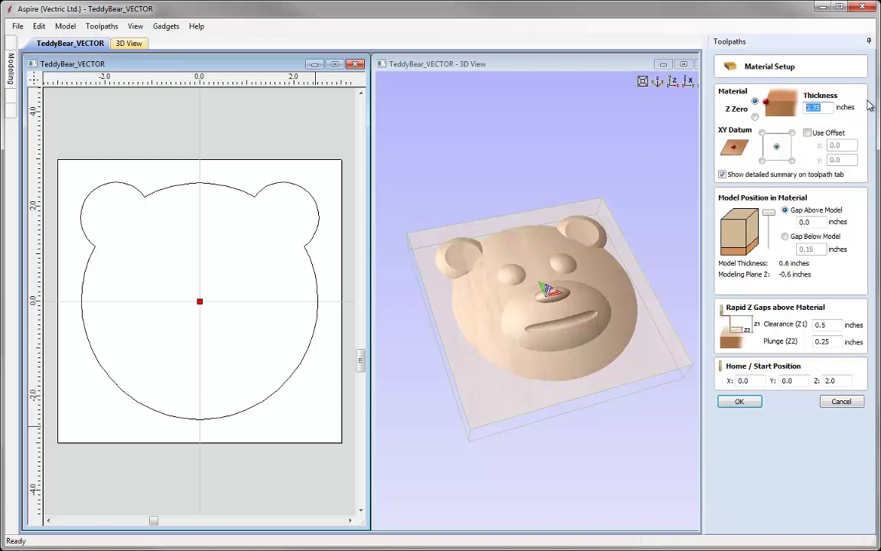
pyautogui.write('0.75')
pyautogui.click(763, 160)
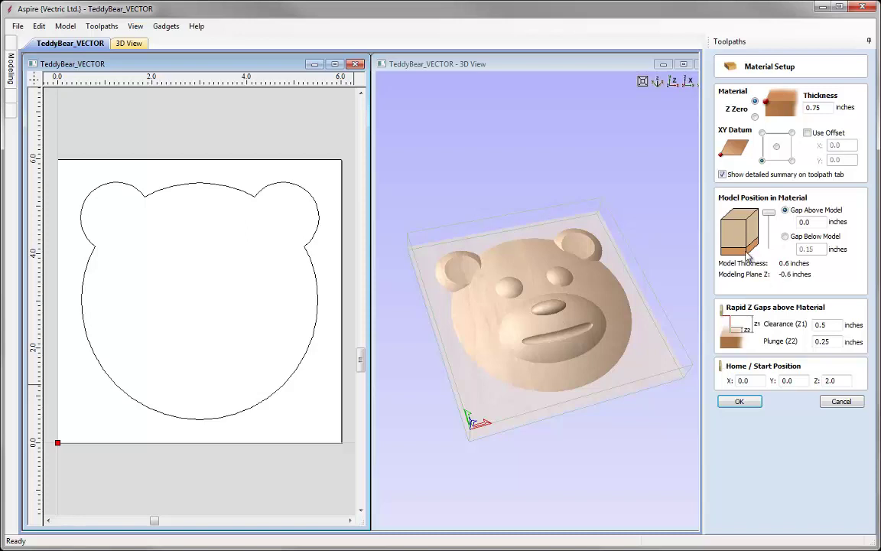
# Position the model with a 0.03 inch gap above it, set the home Z position to 0.5, and apply the material setup
pyautogui.moveTo(768, 211); pyautogui.dragTo(769, 228)
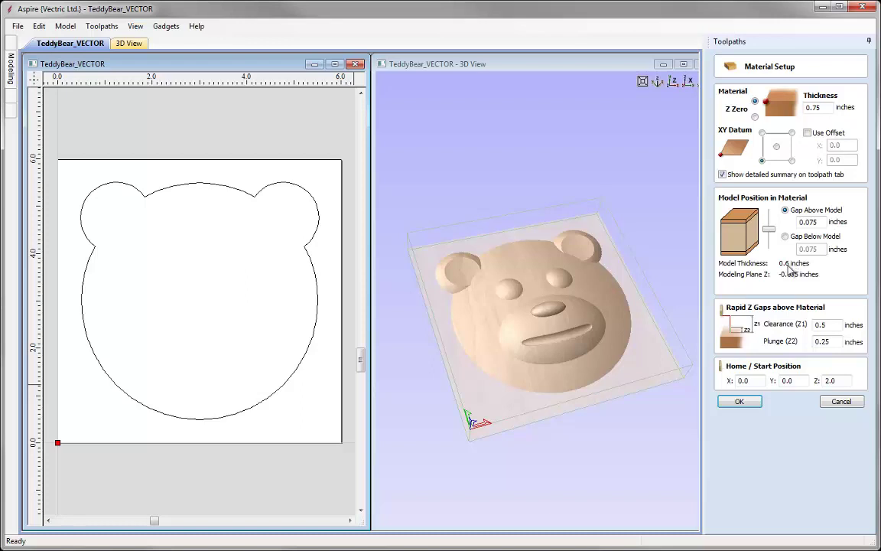
pyautogui.moveTo(768, 228)
pyautogui.mouseDown()
pyautogui.moveTo(772, 237)
pyautogui.moveTo(772, 221)
pyautogui.moveTo(773, 238)
pyautogui.mouseUp()
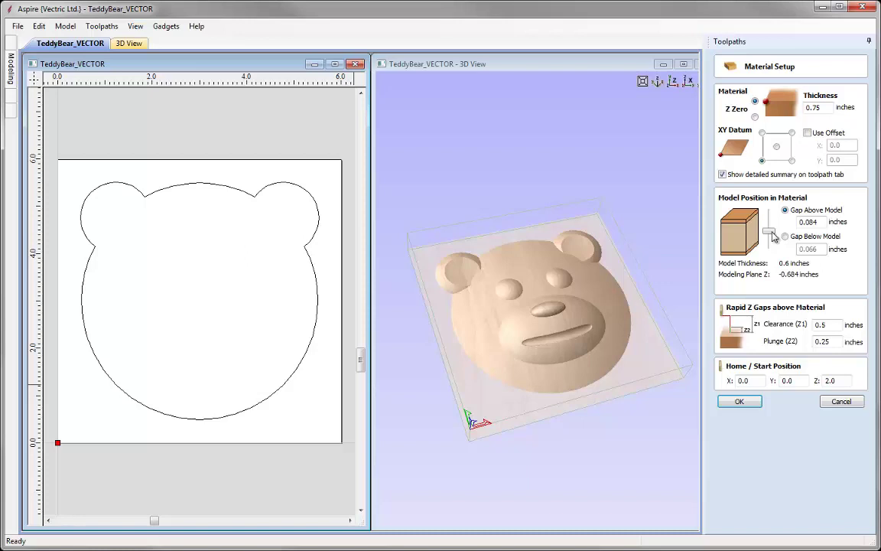
pyautogui.moveTo(809, 222); pyautogui.dragTo(820, 222)
pyautogui.moveTo(769, 232); pyautogui.dragTo(769, 220)
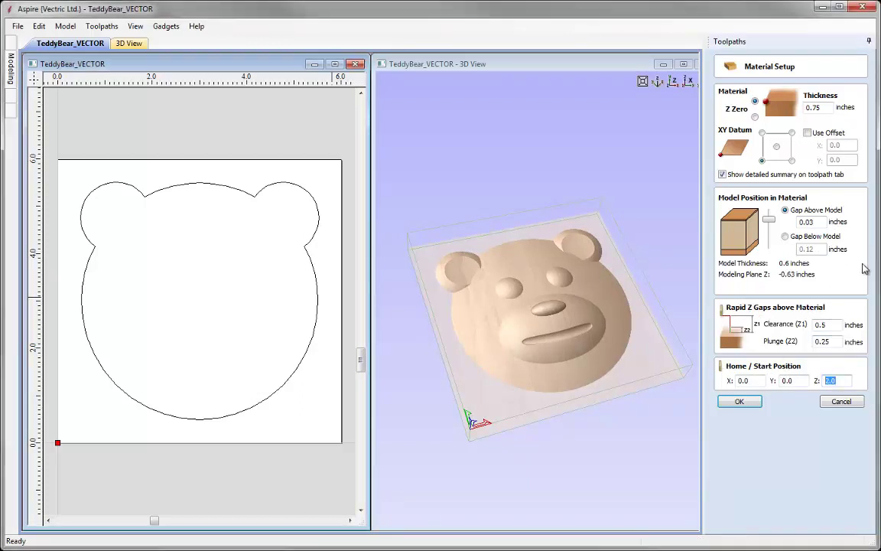
pyautogui.write('0.5')
pyautogui.click(740, 402)
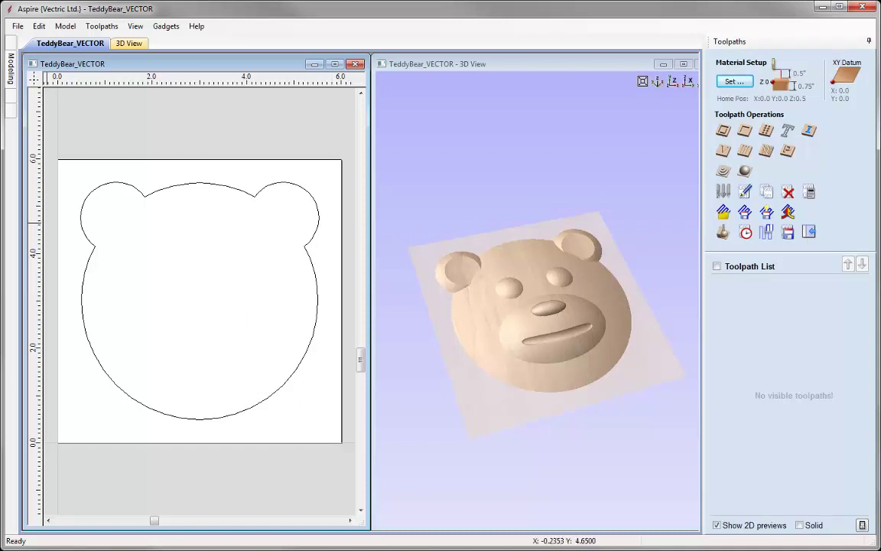
# Start a rough machining toolpath for the welded bear outline using the End Mill (0.25 inch) tool
pyautogui.click(147, 201)
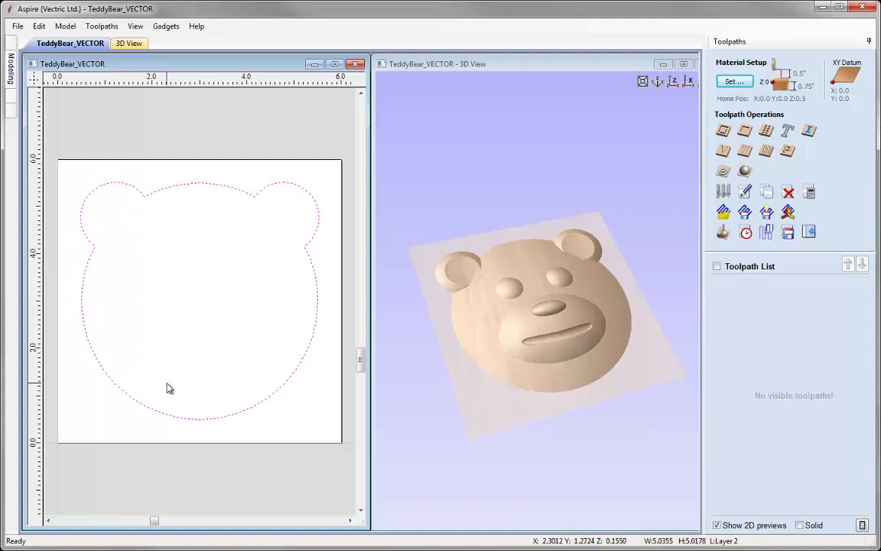
pyautogui.click(723, 173)
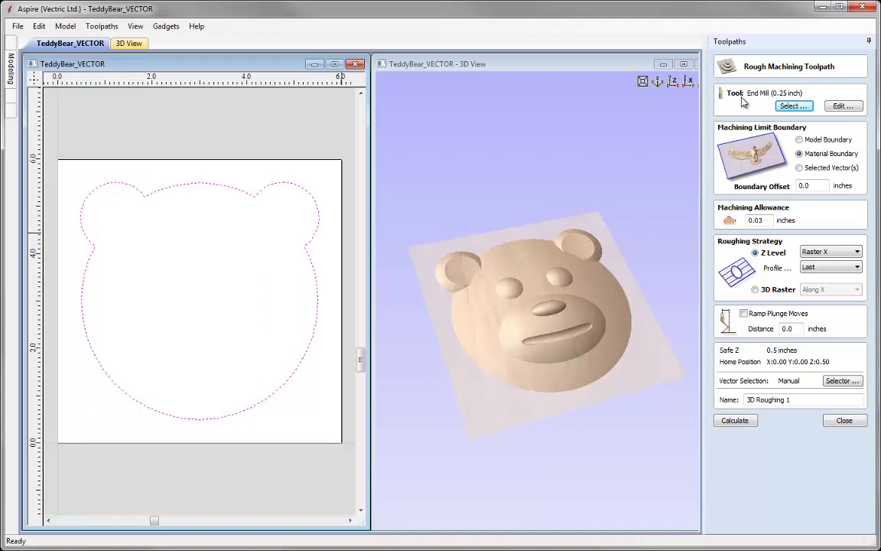
pyautogui.click(805, 108)
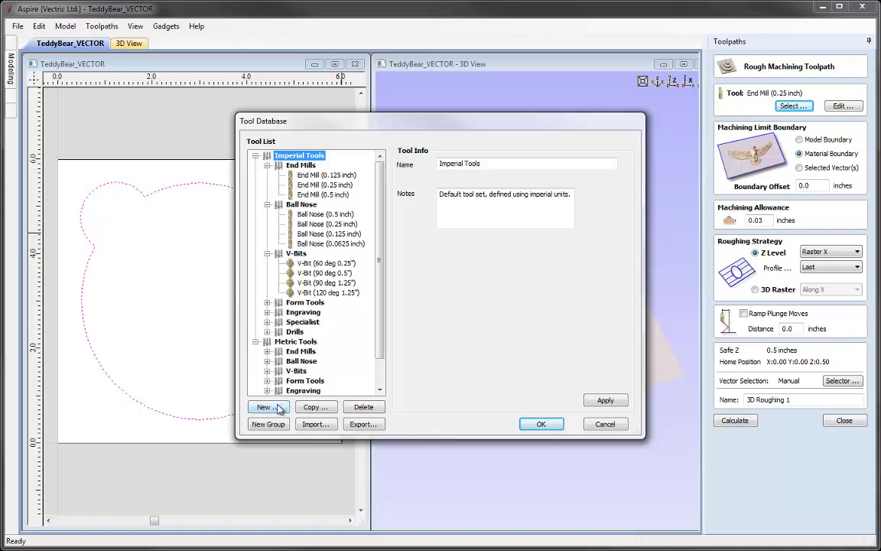
pyautogui.click(325, 184)
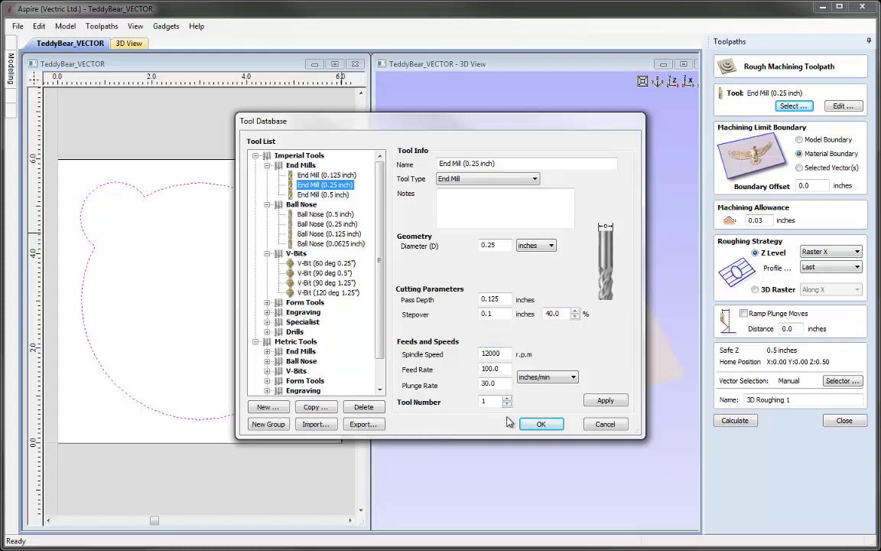
pyautogui.click(550, 427)
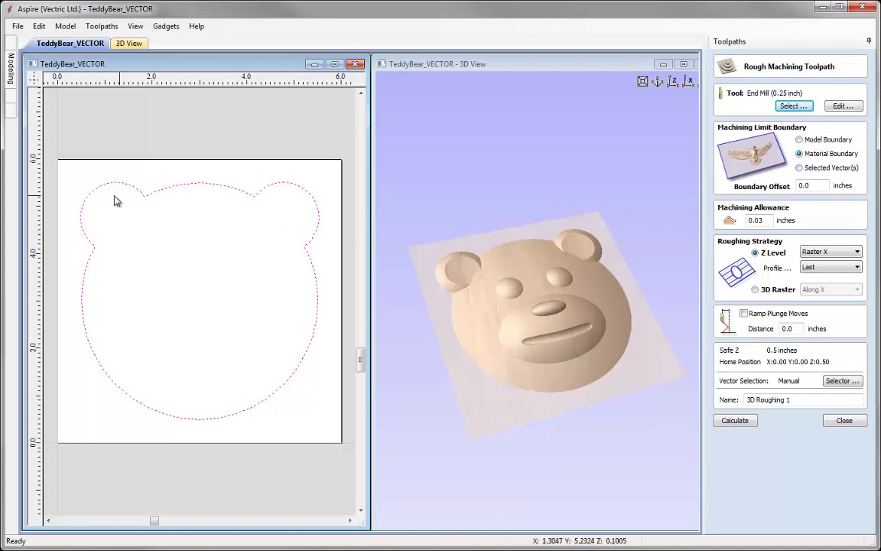
# Limit the rough machining to the selected vector with a boundary offset of 0.18 inches
pyautogui.click(825, 171)
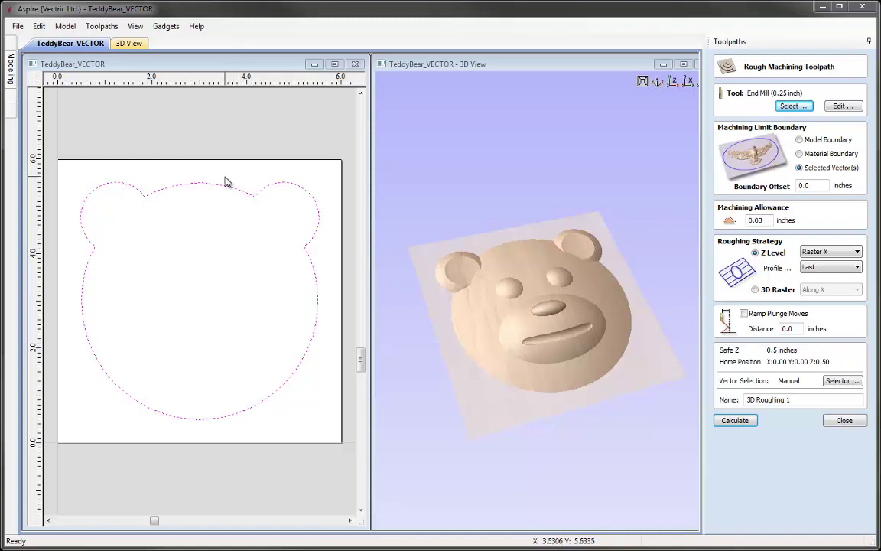
pyautogui.click(817, 184)
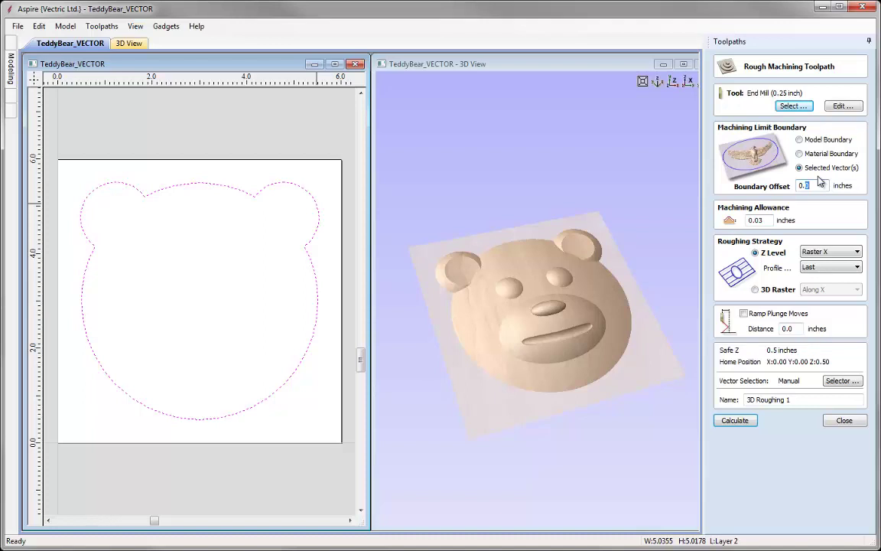
pyautogui.write('18')
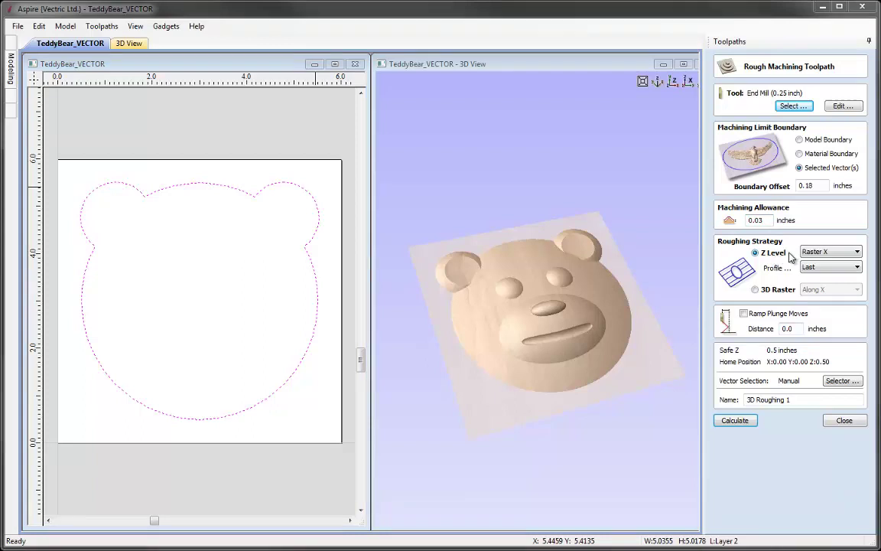
# Use the Z Level strategy with Raster X and profile Last, and calculate the toolpath under the name 3D Roughing Bear
pyautogui.click(834, 252)
pyautogui.click(830, 266)
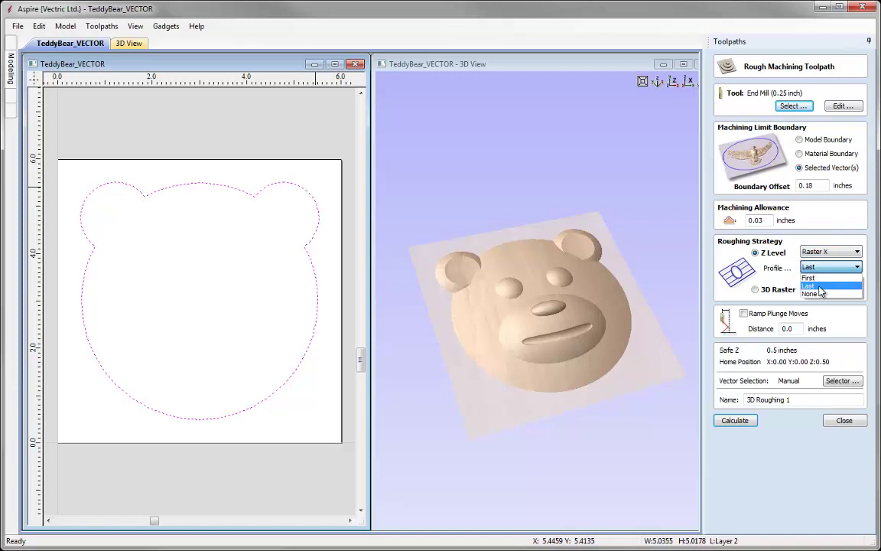
pyautogui.click(826, 264)
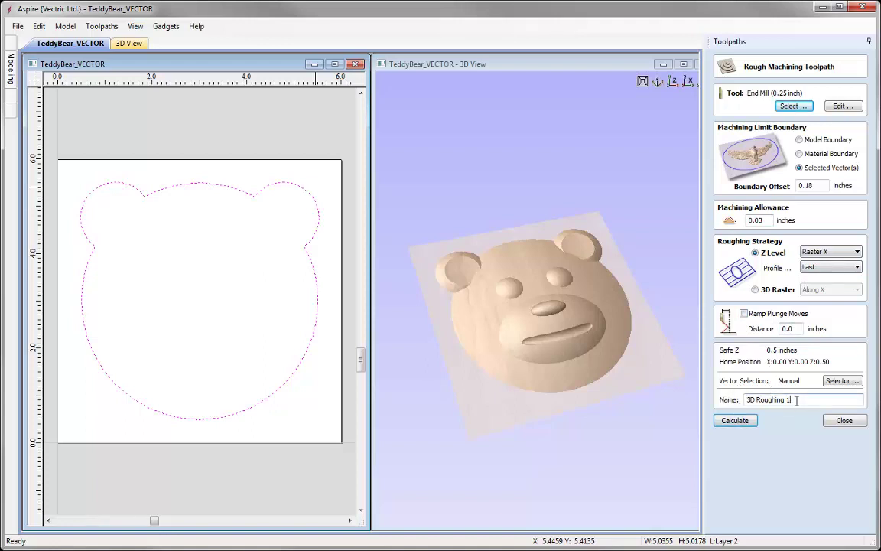
pyautogui.press('BackSpace')
pyautogui.write('Bear')
pyautogui.click(735, 422)
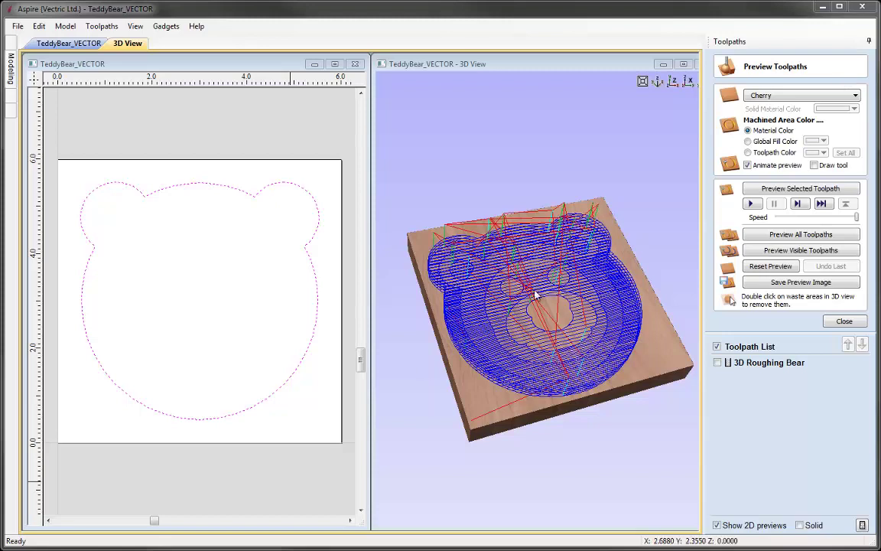
# Preview the roughing toolpath on the cherry block, inspect the cut from several angles, and return to the isometric model view
pyautogui.click(847, 192)
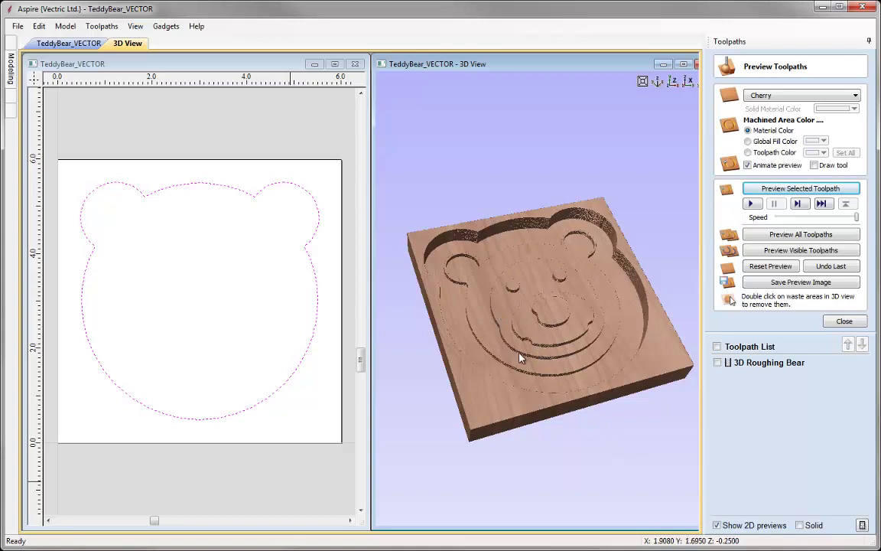
pyautogui.moveTo(635, 368); pyautogui.dragTo(521, 358)
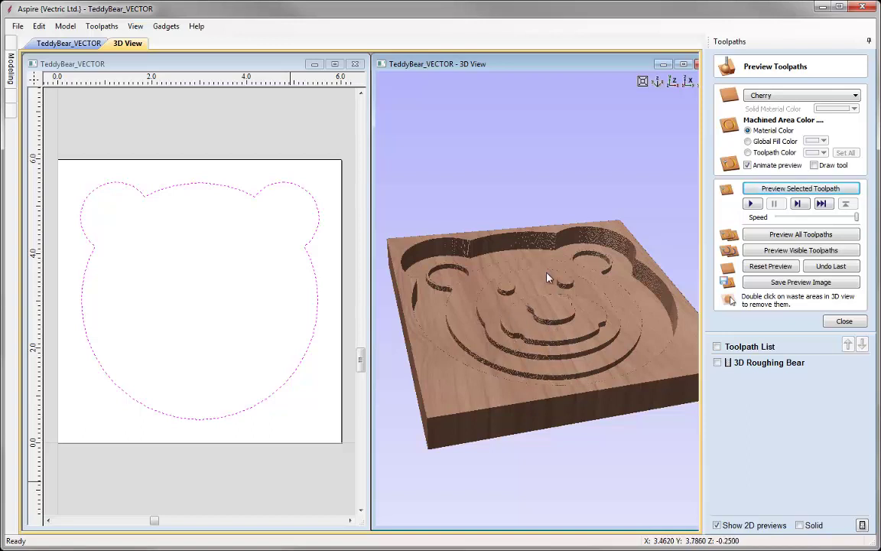
pyautogui.moveTo(513, 365)
pyautogui.mouseDown()
pyautogui.moveTo(516, 338)
pyautogui.moveTo(560, 334)
pyautogui.moveTo(507, 409)
pyautogui.moveTo(588, 328)
pyautogui.moveTo(520, 365)
pyautogui.mouseUp()
pyautogui.click(843, 321)
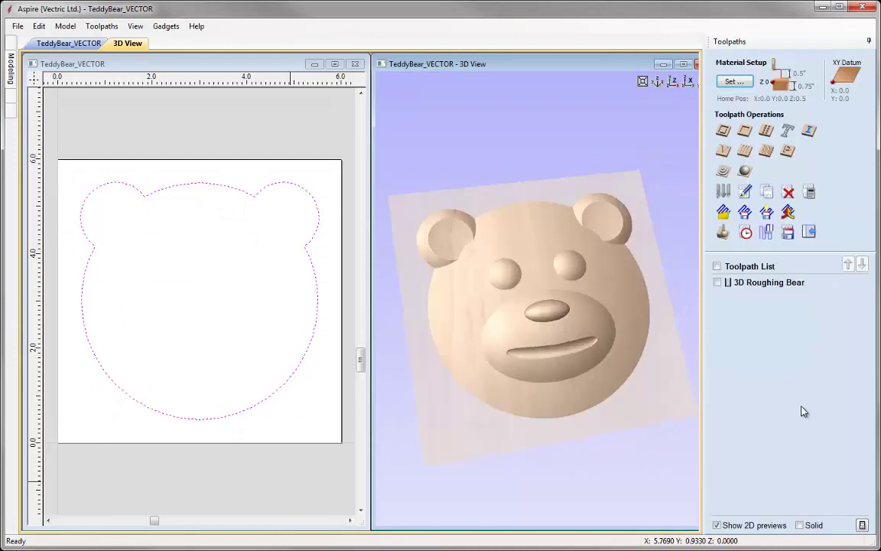
pyautogui.click(660, 83)
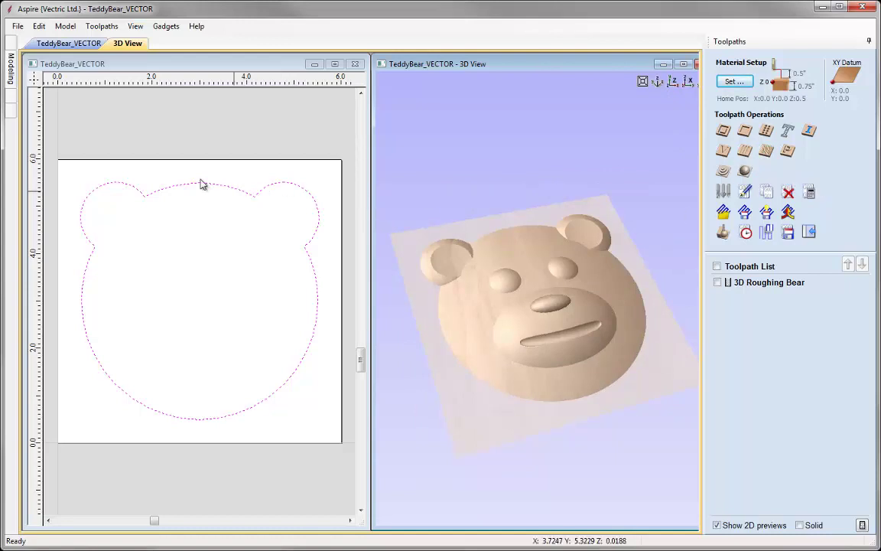
# Start a finish machining toolpath with the Ball Nose (0.125 inch) tool and accept its existing cutting parameters
pyautogui.click(746, 171)
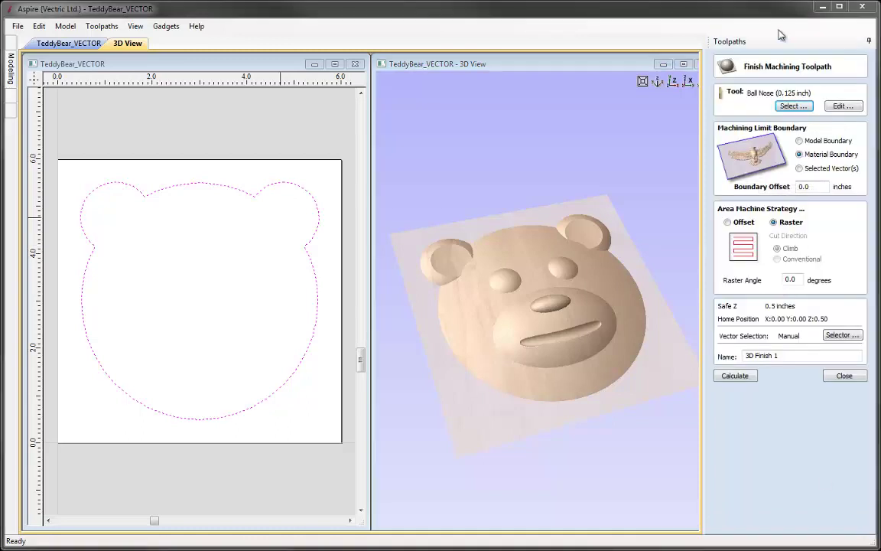
pyautogui.click(794, 107)
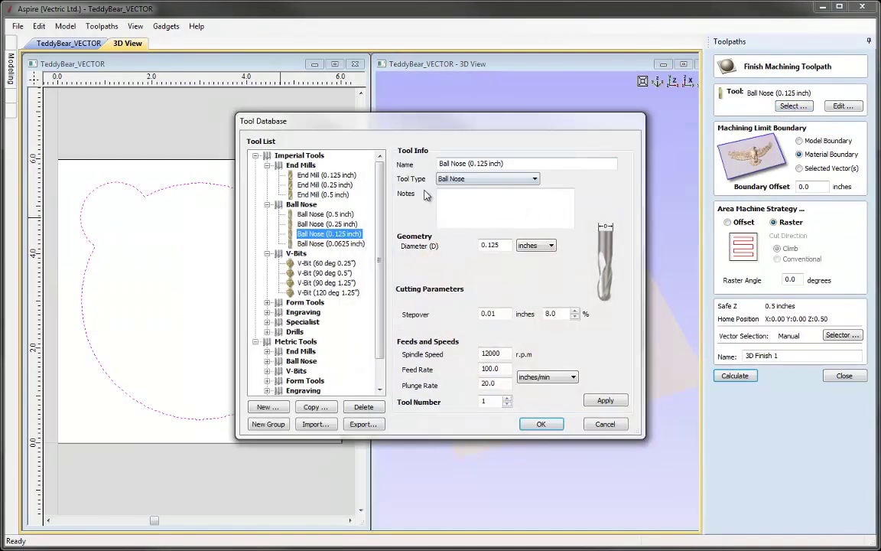
pyautogui.click(320, 239)
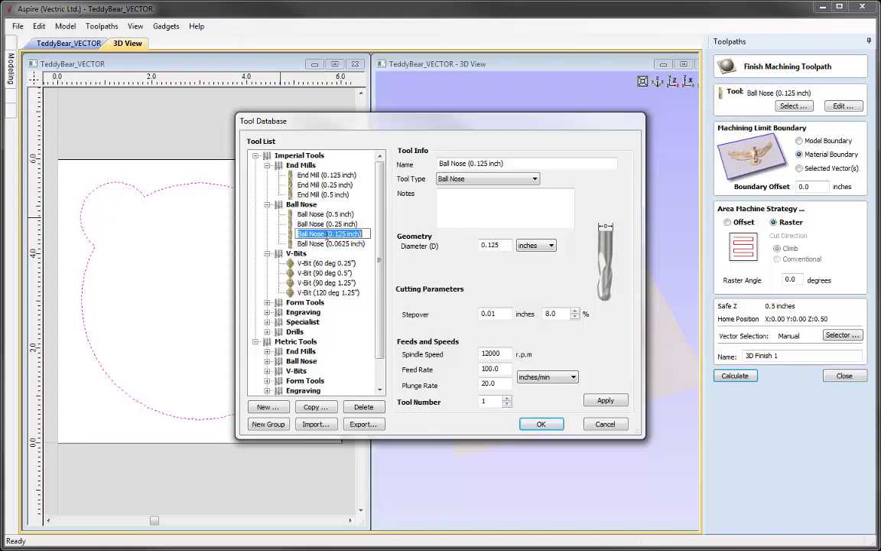
pyautogui.click(540, 423)
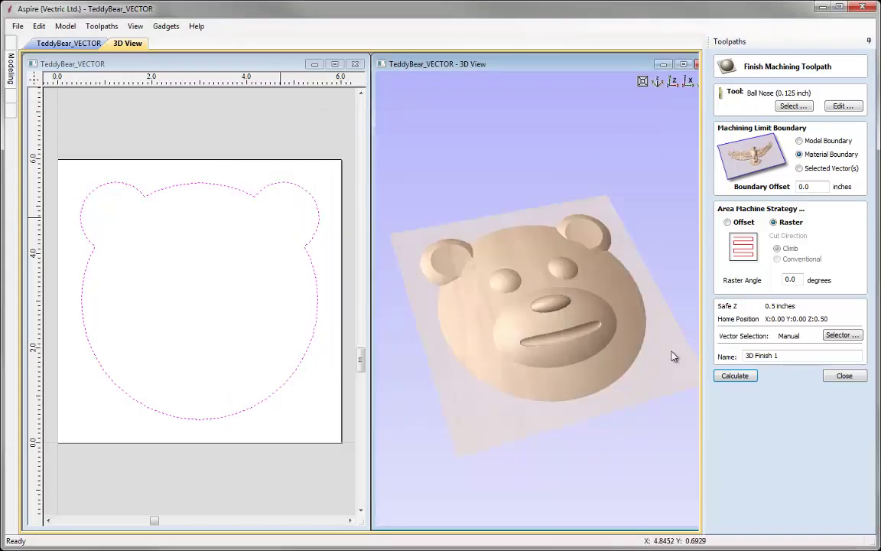
pyautogui.click(850, 108)
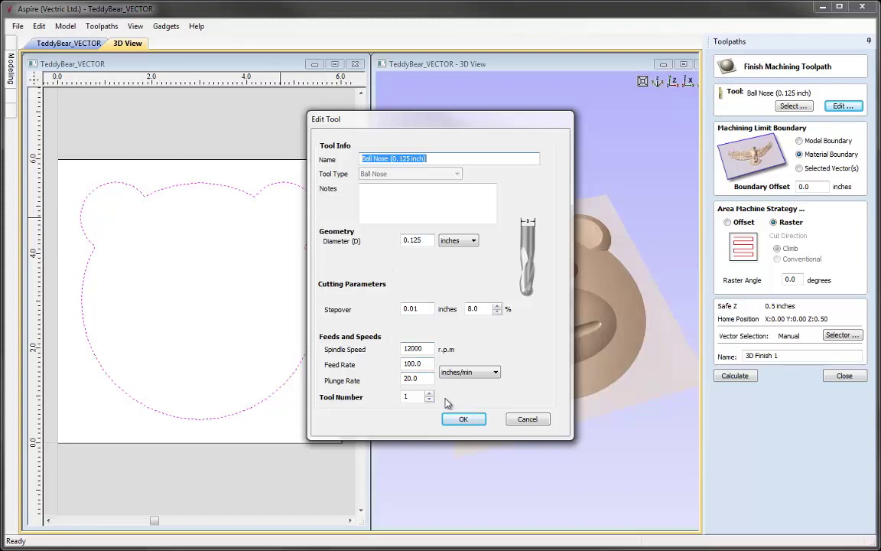
pyautogui.click(463, 418)
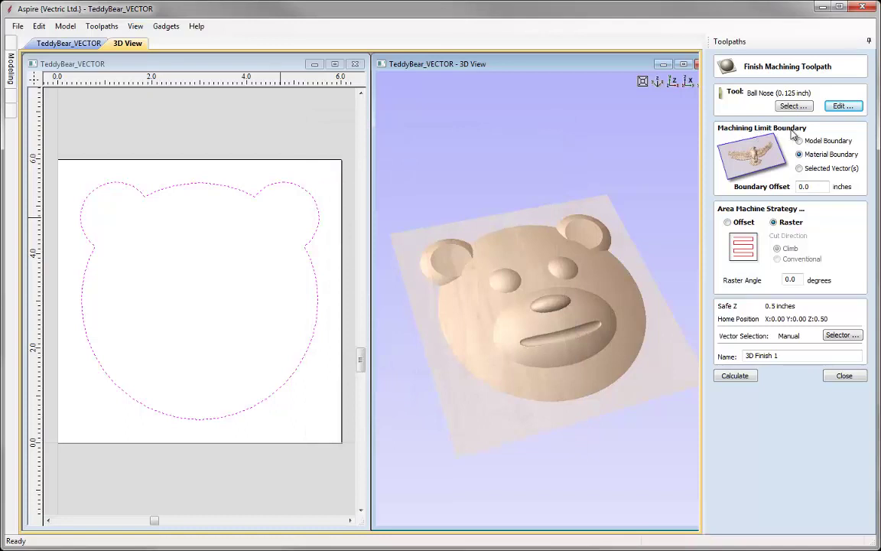
# Limit the finish machining to the selected vector with a 0.08 inch boundary offset and use the Raster strategy
pyautogui.click(799, 168)
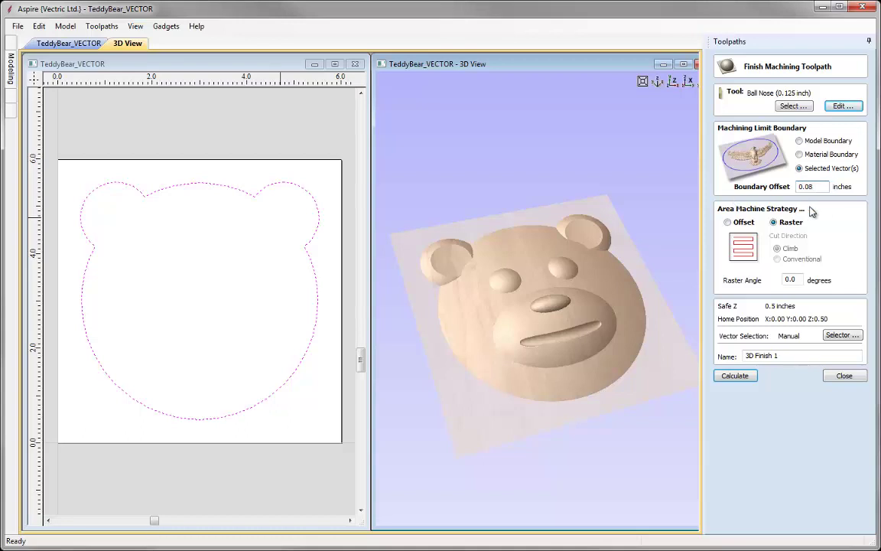
pyautogui.click(727, 222)
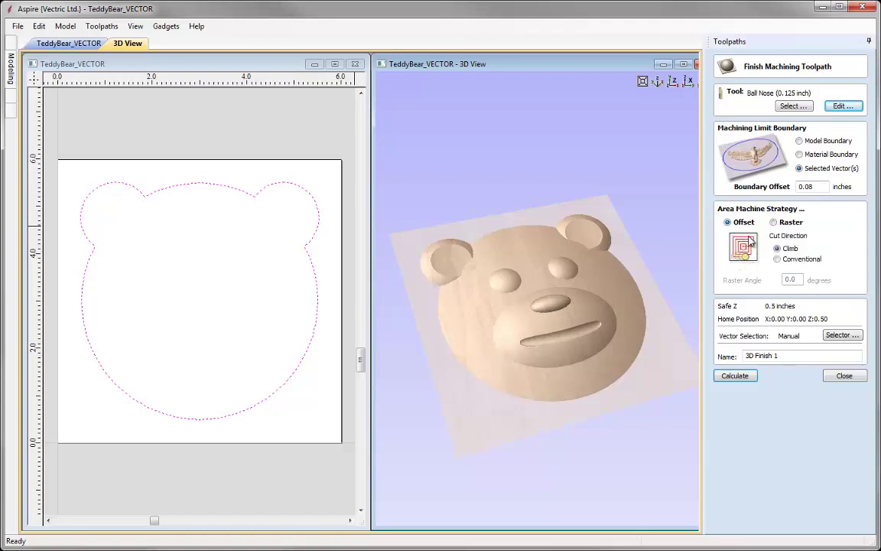
pyautogui.click(773, 222)
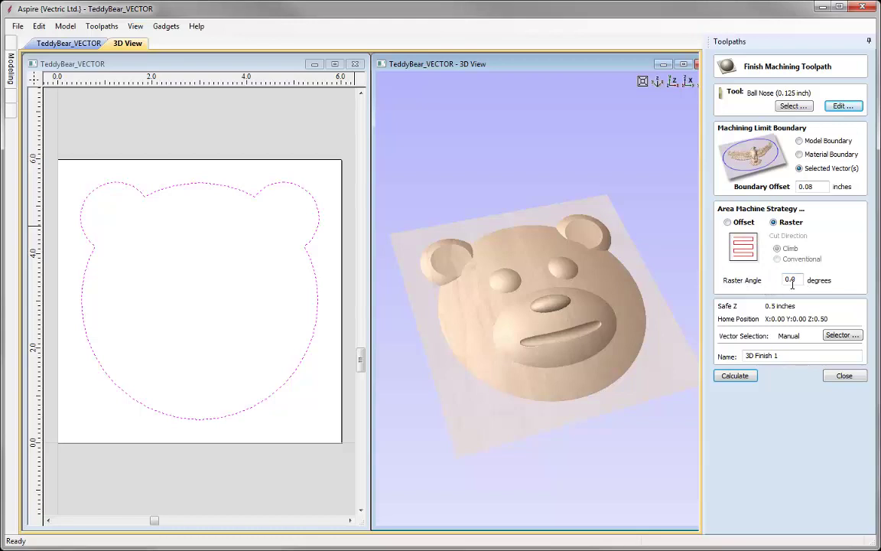
# Name the finishing toolpath 3D Finish Bear and calculate it
pyautogui.click(788, 353)
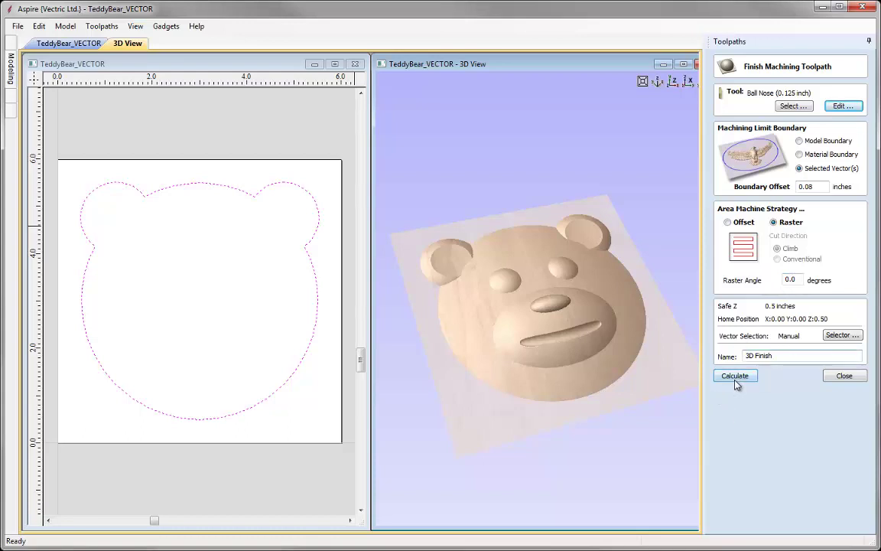
pyautogui.write('Bear')
pyautogui.click(736, 375)
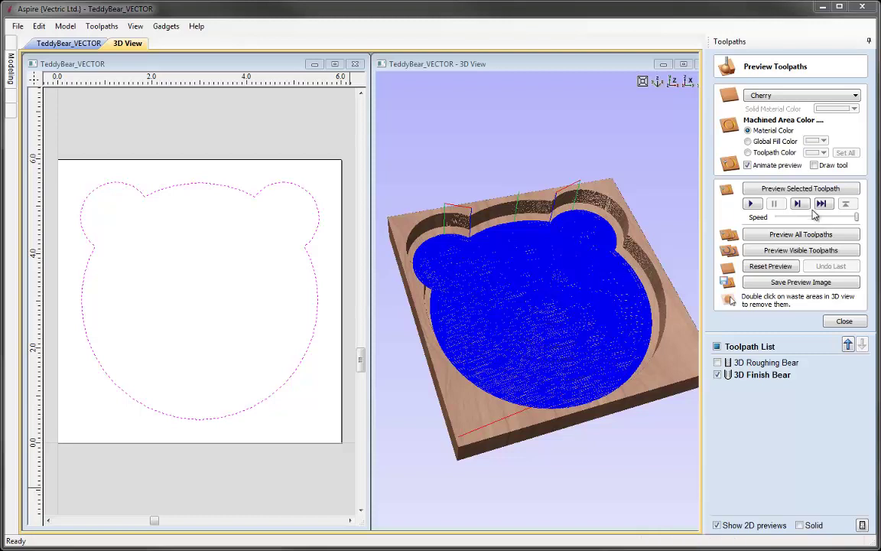
# Preview the finishing toolpath, inspect the carved bear in a maximized 3D view, and close the preview
pyautogui.click(830, 188)
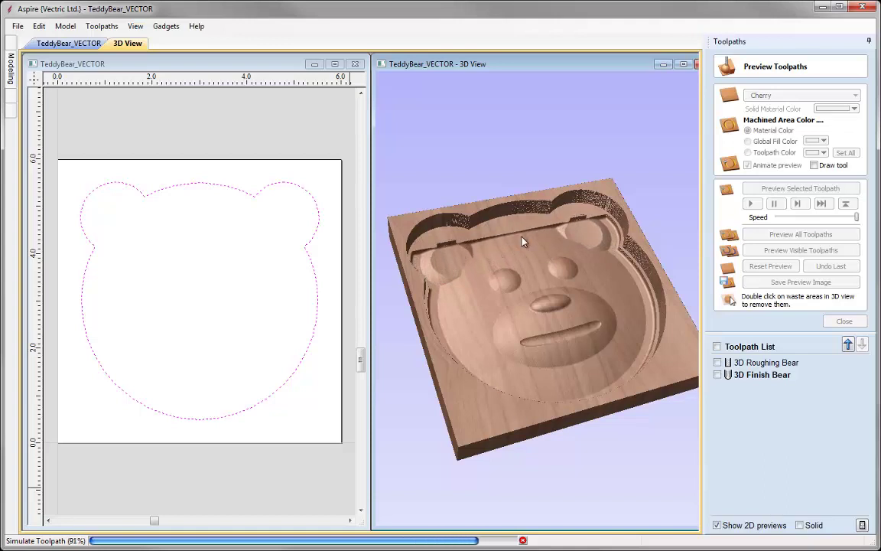
pyautogui.click(683, 65)
pyautogui.moveTo(444, 299); pyautogui.dragTo(286, 407)
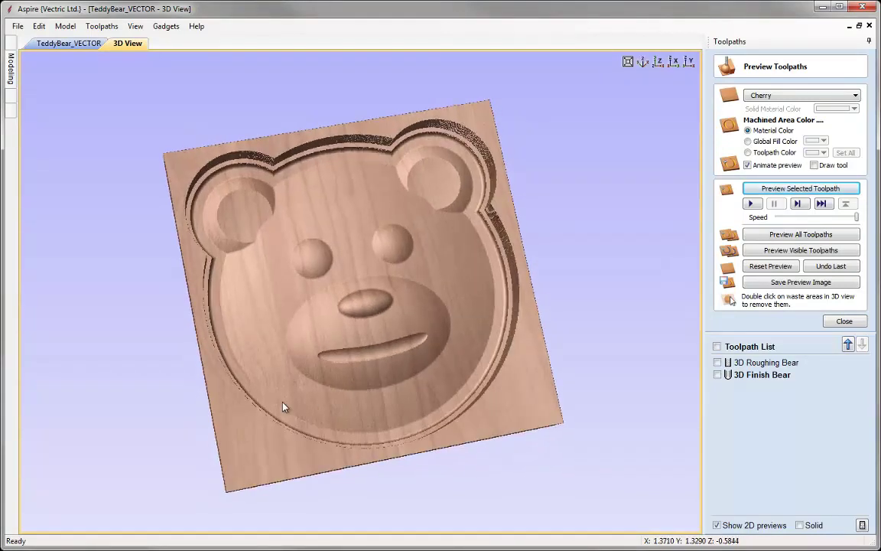
pyautogui.click(844, 321)
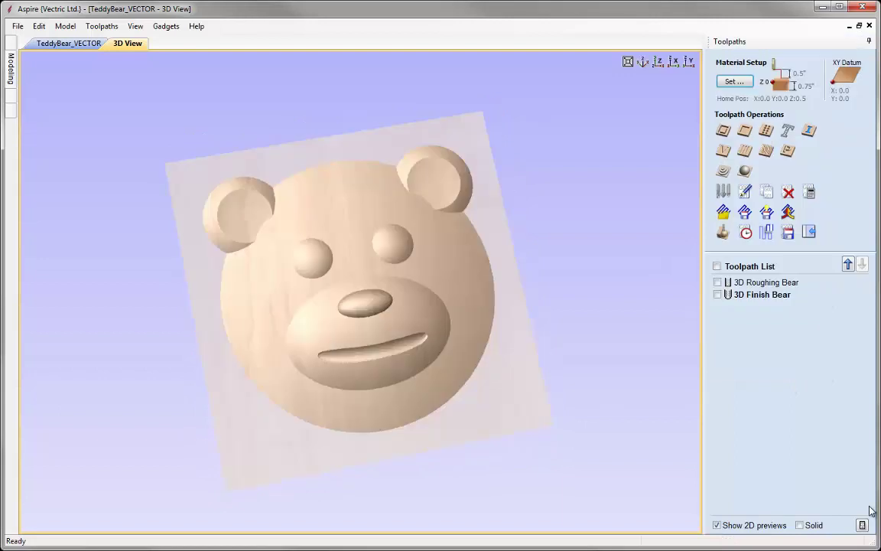
# Tile the 2D and 3D windows vertically and set the 3D view to isometric
pyautogui.click(136, 28)
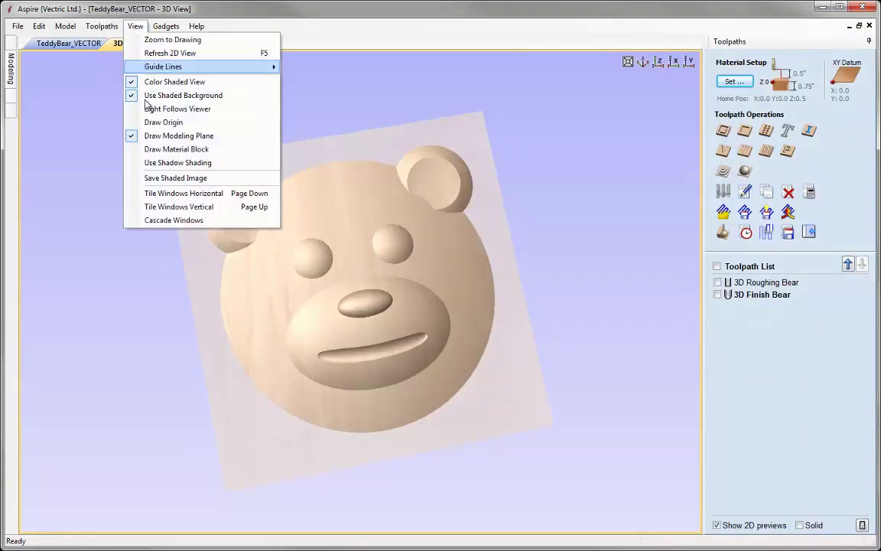
pyautogui.click(204, 207)
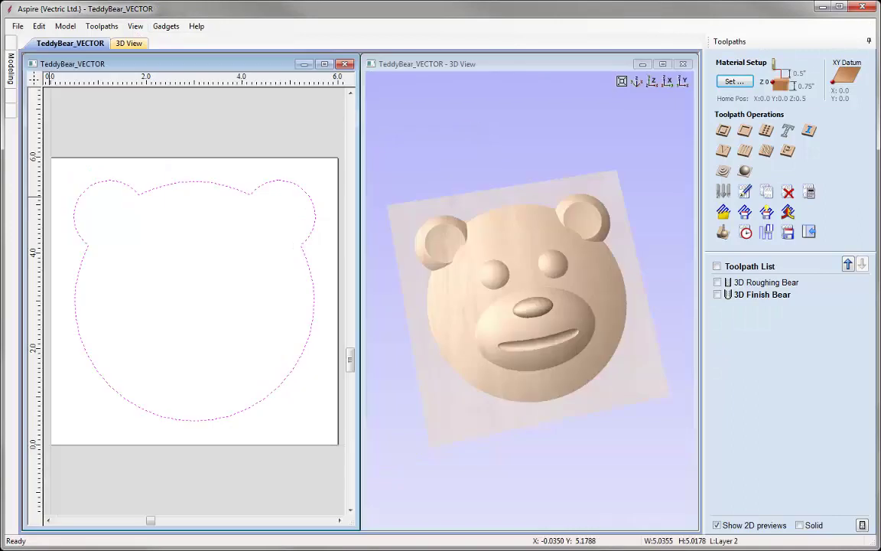
pyautogui.click(640, 81)
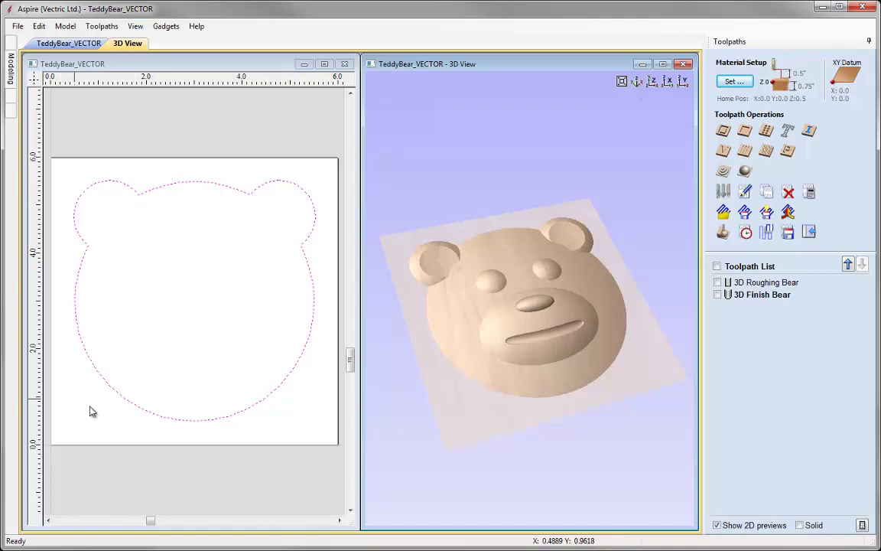
# Start a 2D profile toolpath for the bear outline with a start depth of 0.0 and a cut depth of 0.75 inches
pyautogui.click(725, 132)
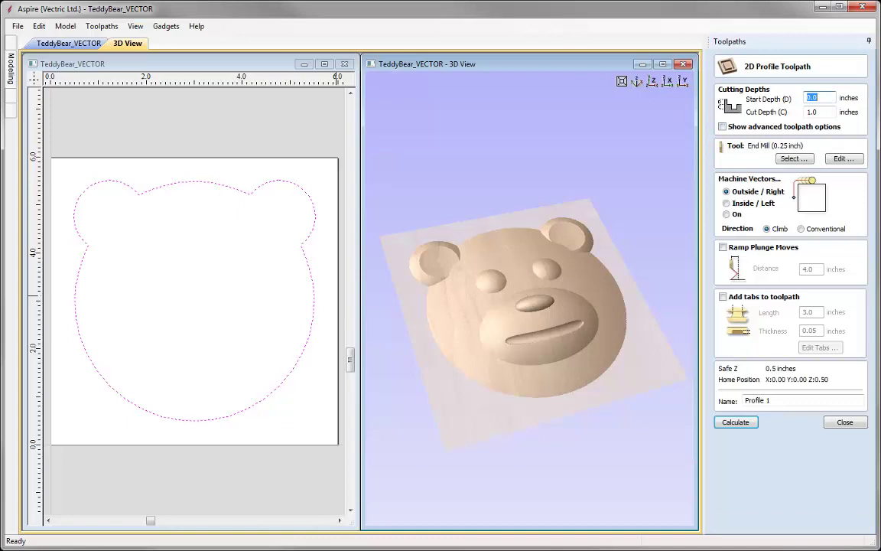
pyautogui.doubleClick(812, 97)
pyautogui.click(817, 98)
pyautogui.doubleClick(823, 112)
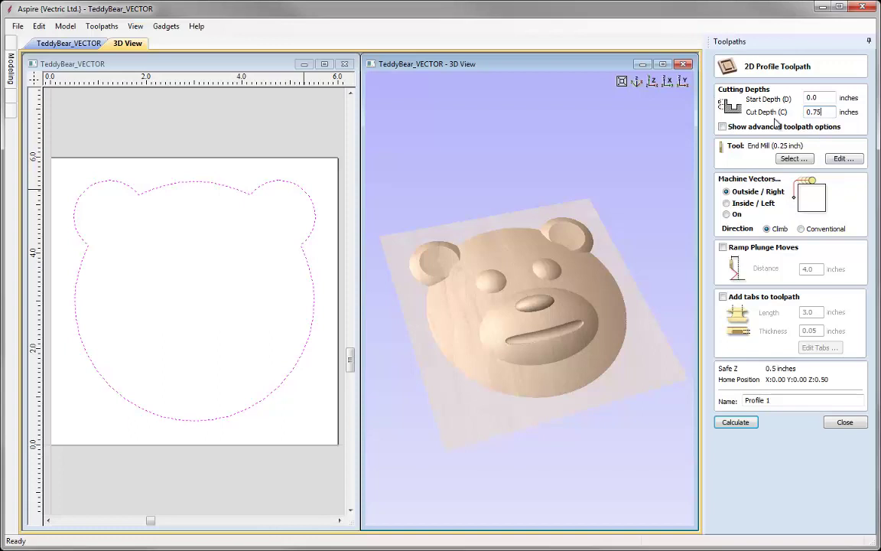
# Show the advanced profile toolpath options and check the cutting parameters of the End Mill (0.25 inch) tool
pyautogui.click(723, 127)
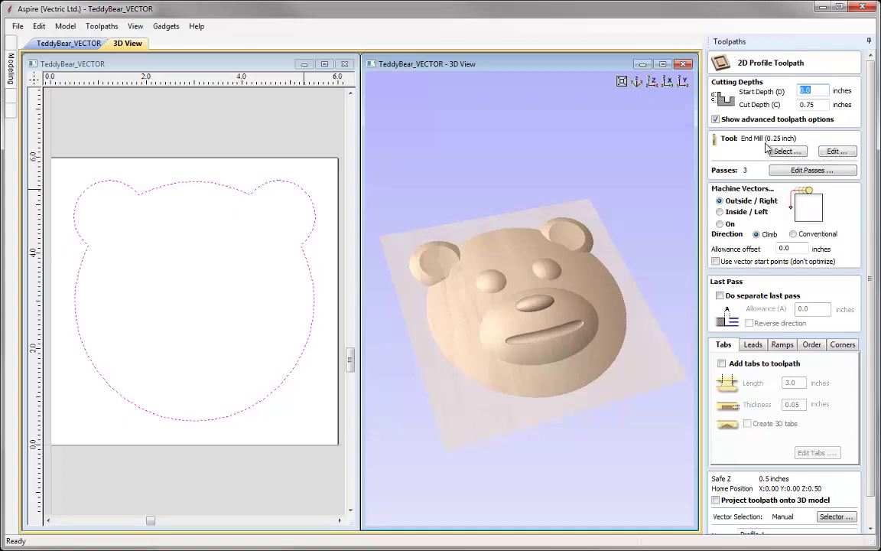
pyautogui.click(835, 152)
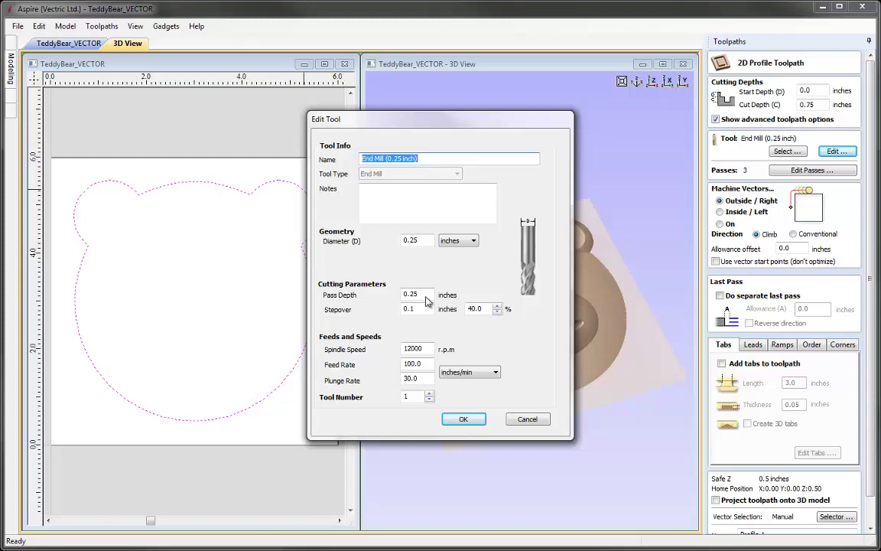
pyautogui.click(463, 419)
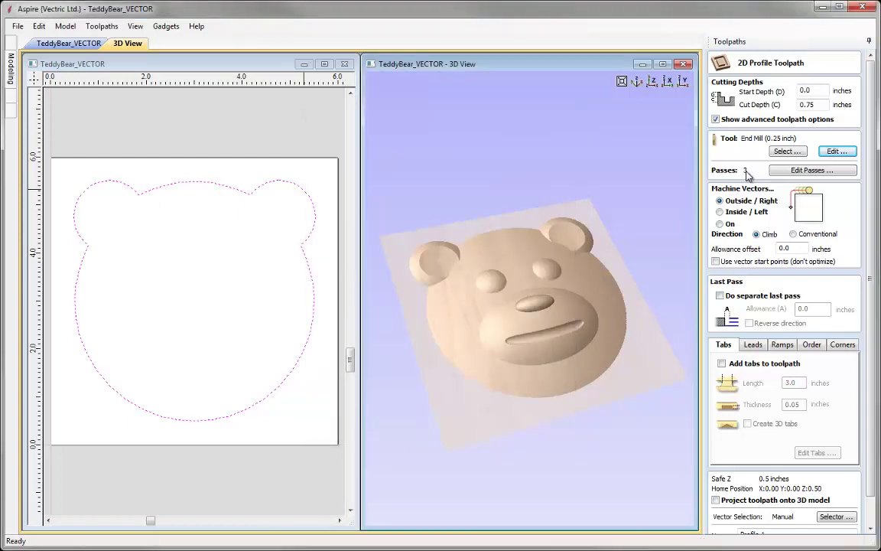
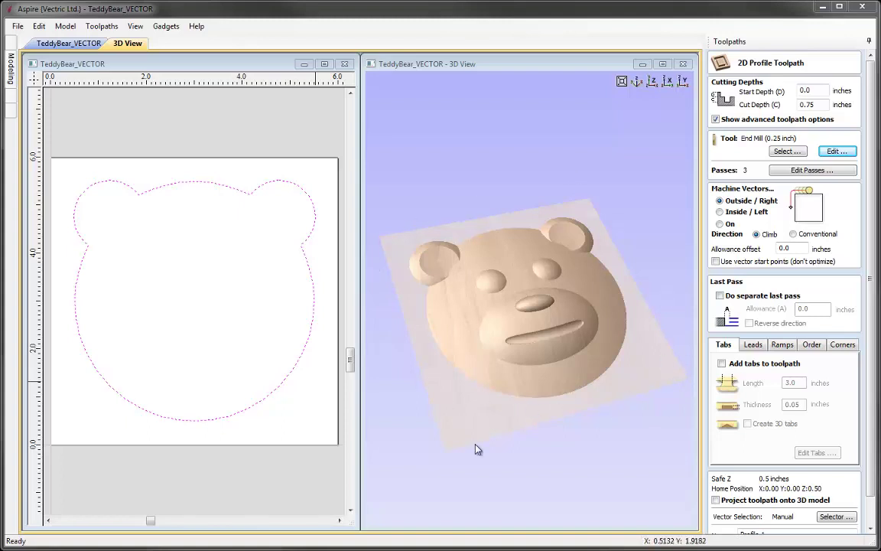
# Add tabs to the profile toolpath with a length of 0.5 inches and a thickness of 0.1 inches
pyautogui.click(722, 364)
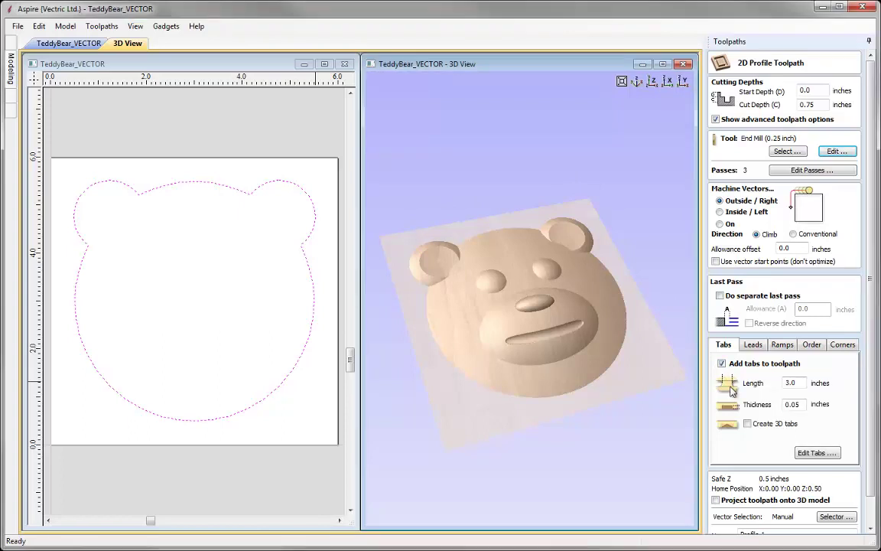
pyautogui.press('Tab')
pyautogui.press('Tab')
# Place a constant number of 3 tabs along the bear outline, keeping the first tab at the machining start point
pyautogui.click(828, 454)
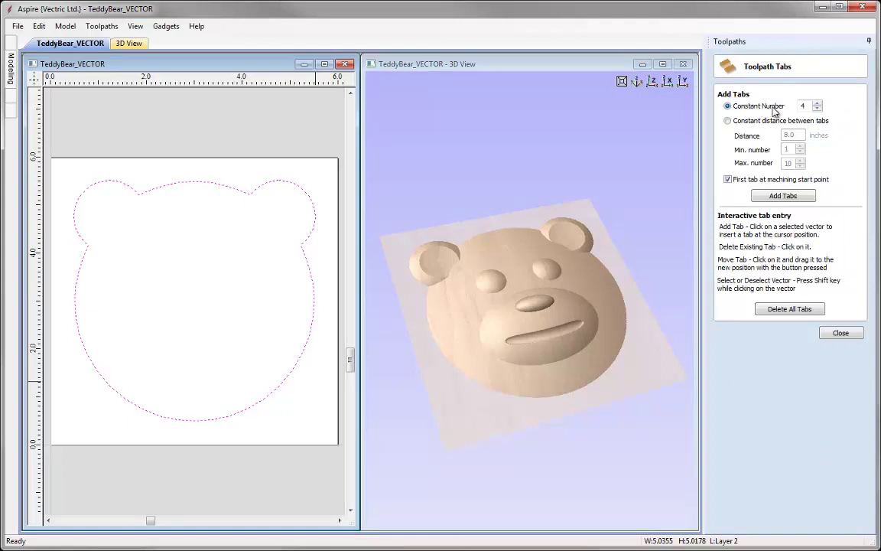
pyautogui.doubleClick(807, 106)
pyautogui.click(795, 197)
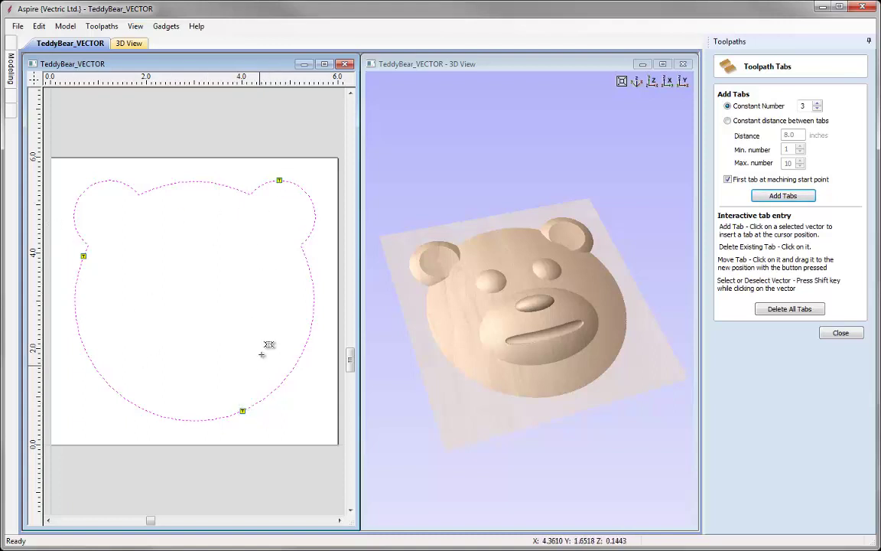
# Reposition the three tabs to the top of the head between the ears and the lower left and lower right of the outline
pyautogui.moveTo(290, 170); pyautogui.dragTo(323, 199)
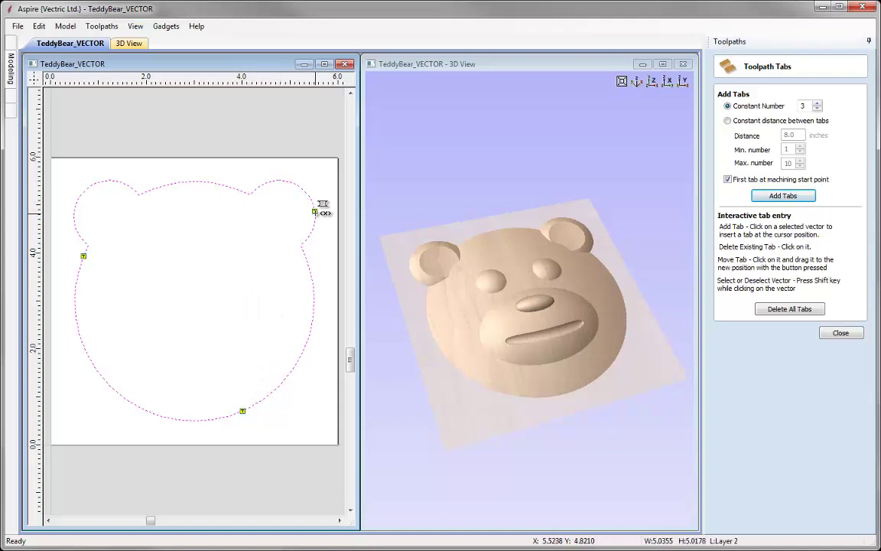
pyautogui.click(193, 182)
pyautogui.click(85, 255)
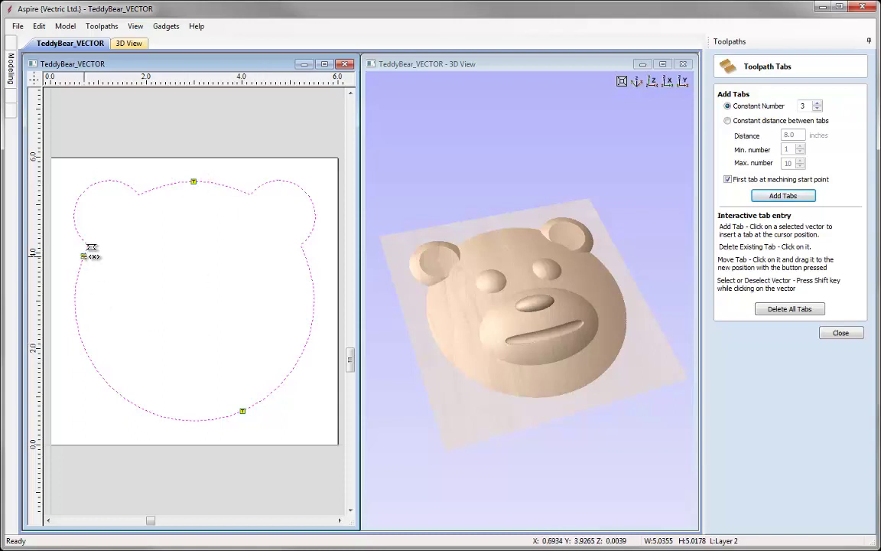
pyautogui.click(99, 374)
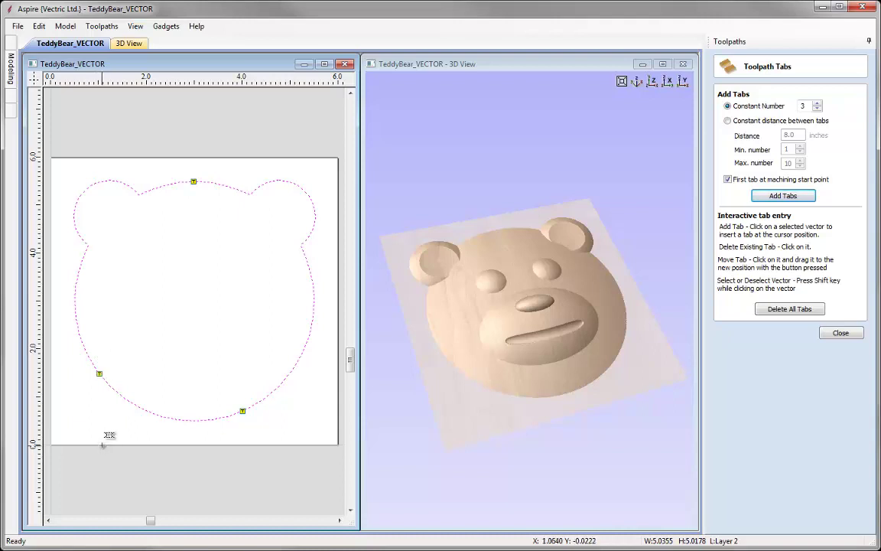
pyautogui.moveTo(243, 413); pyautogui.dragTo(302, 354)
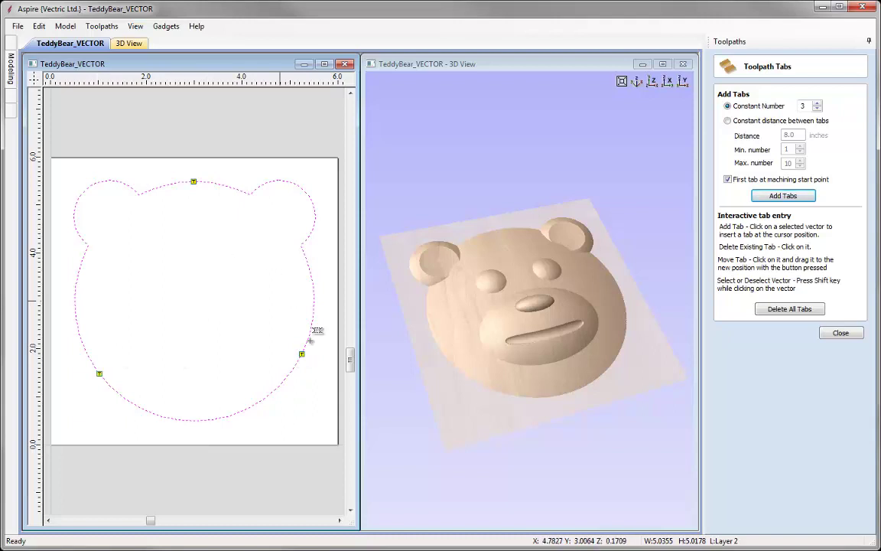
pyautogui.click(841, 334)
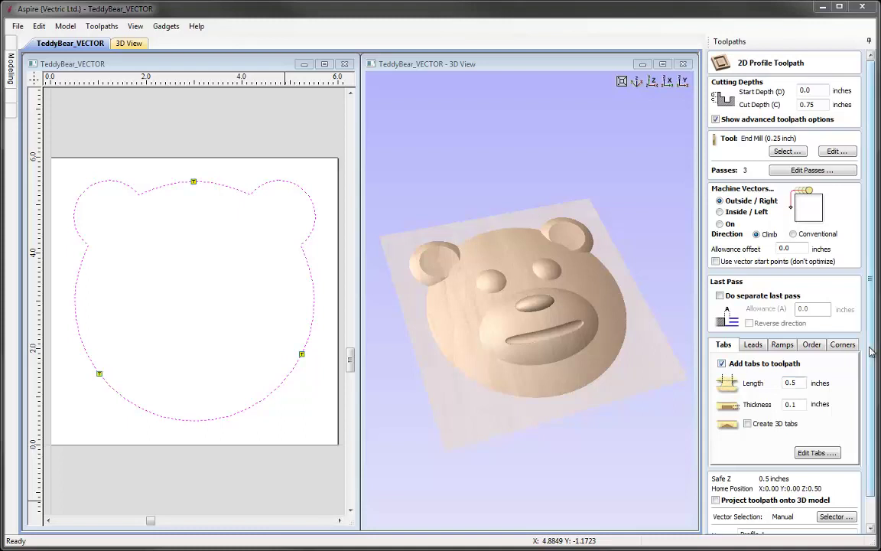
# Name the profile toolpath Profile Bear Cutout and calculate it
pyautogui.scroll(-1, 872, 364)
pyautogui.scroll(-3, 871, 364)
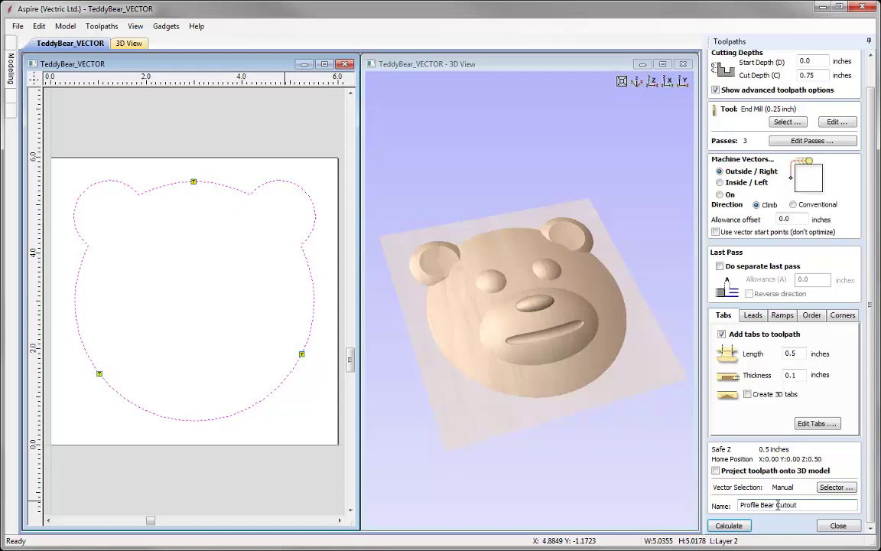
pyautogui.click(729, 526)
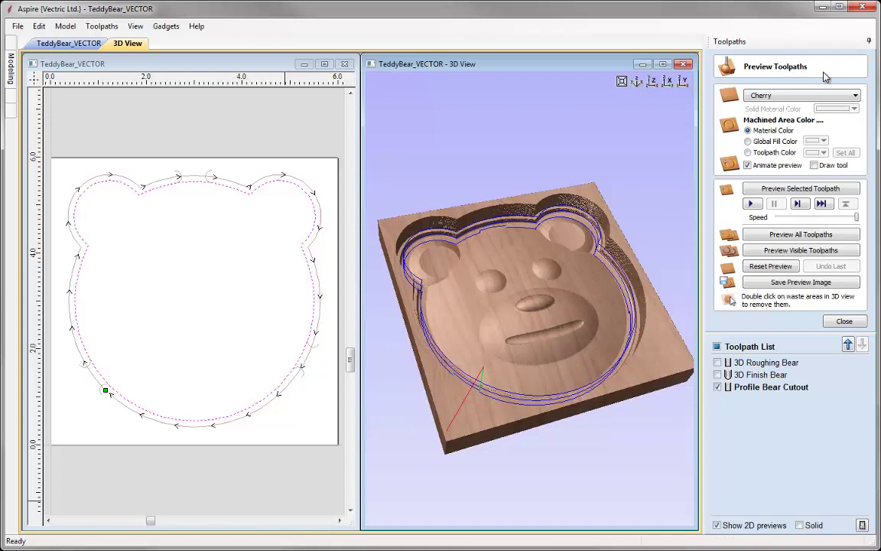
# Preview the Profile Bear Cutout toolpath, inspect the tabs in a maximized 3D view, and close the preview
pyautogui.click(800, 189)
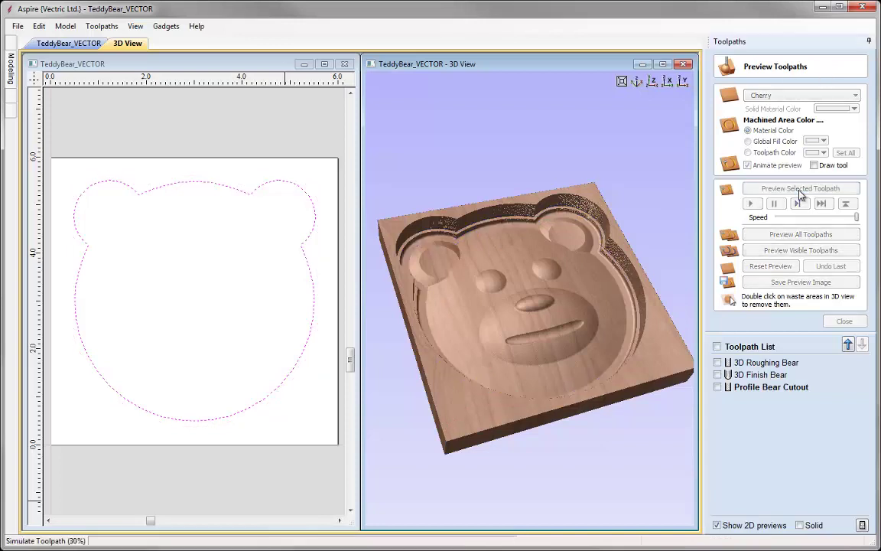
pyautogui.click(662, 64)
pyautogui.moveTo(447, 241); pyautogui.dragTo(332, 162)
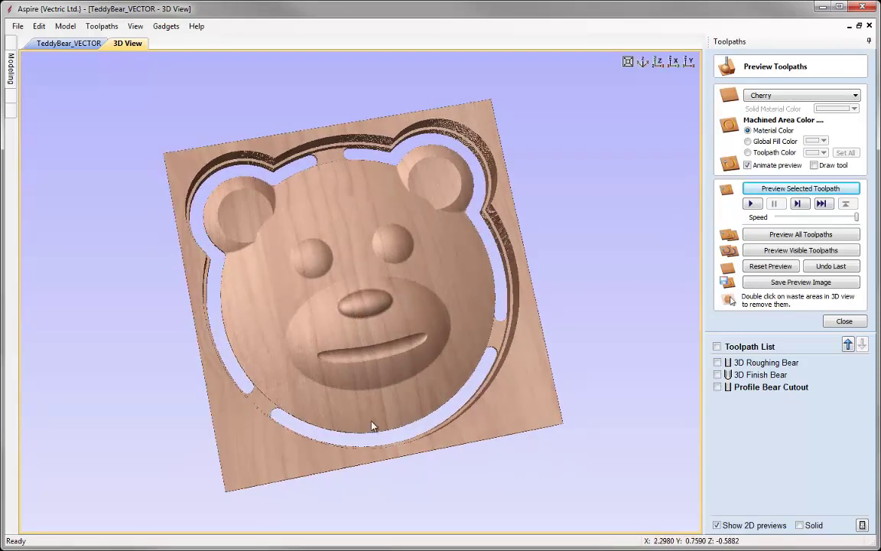
pyautogui.moveTo(284, 418); pyautogui.dragTo(256, 410)
pyautogui.moveTo(443, 403); pyautogui.dragTo(320, 440)
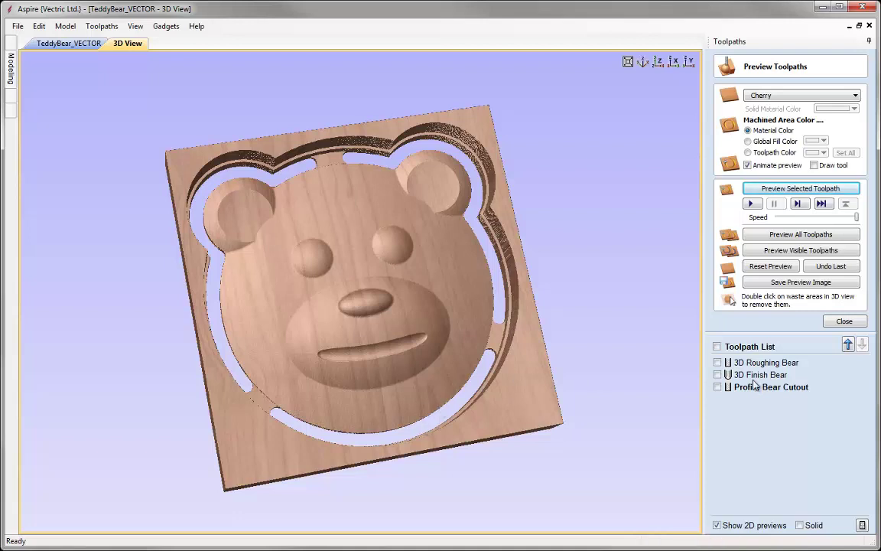
pyautogui.click(844, 322)
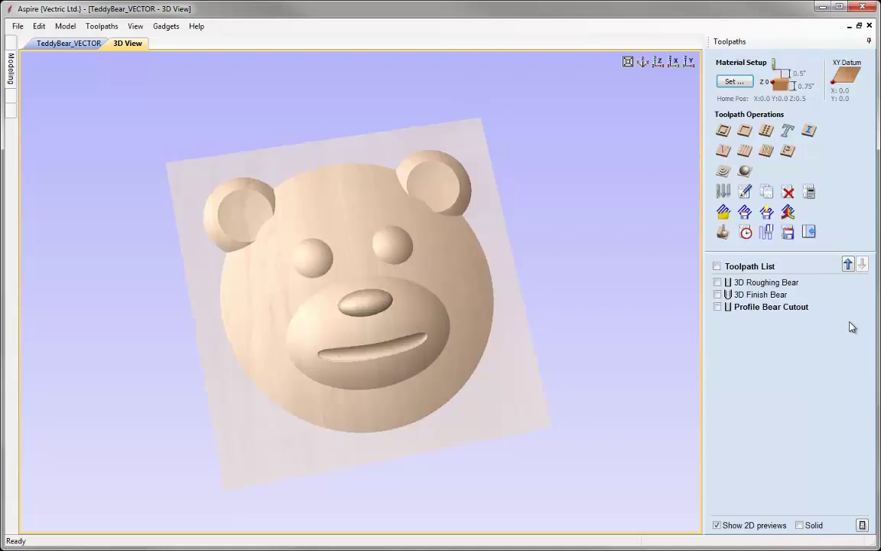
# Choose the G Code (inch) (*.tap) post processor for the 3D Roughing Bear toolpath and check its file save dialog without saving
pyautogui.click(765, 283)
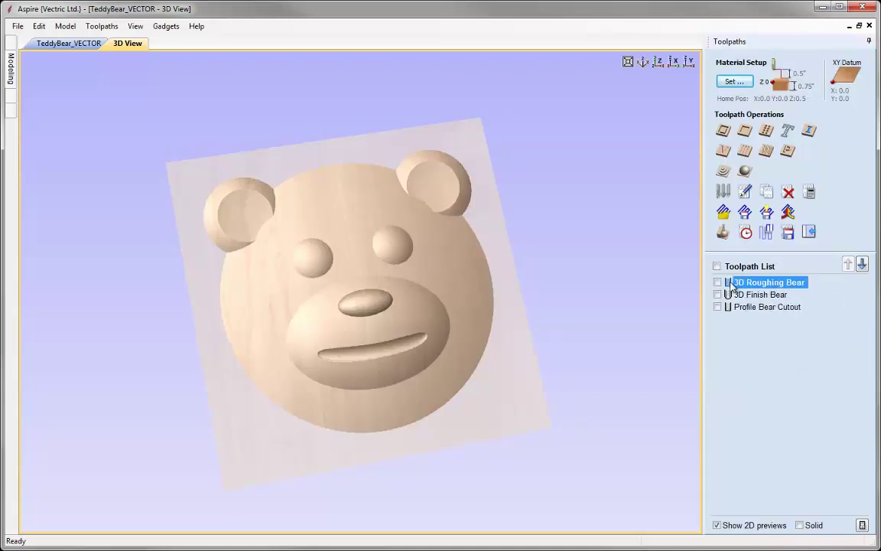
pyautogui.click(652, 259)
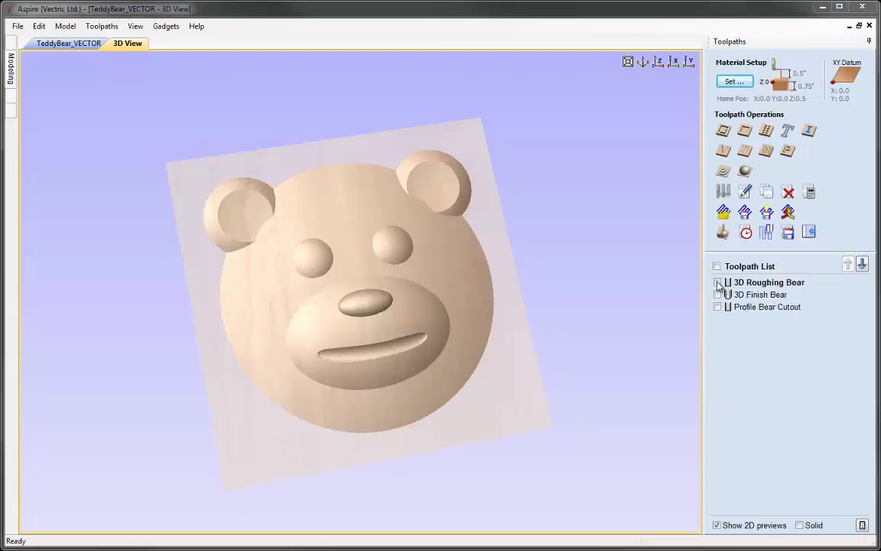
pyautogui.click(788, 233)
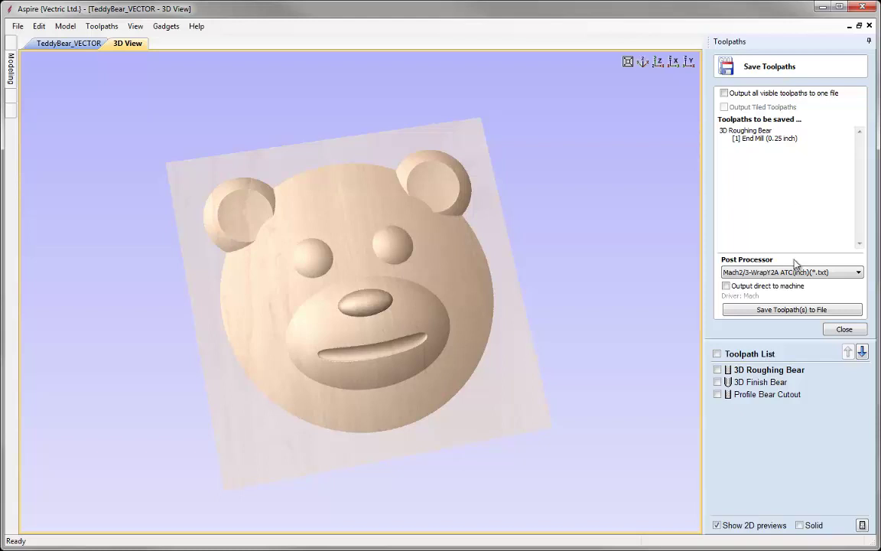
pyautogui.click(858, 273)
pyautogui.click(858, 273)
pyautogui.moveTo(860, 413); pyautogui.dragTo(857, 359)
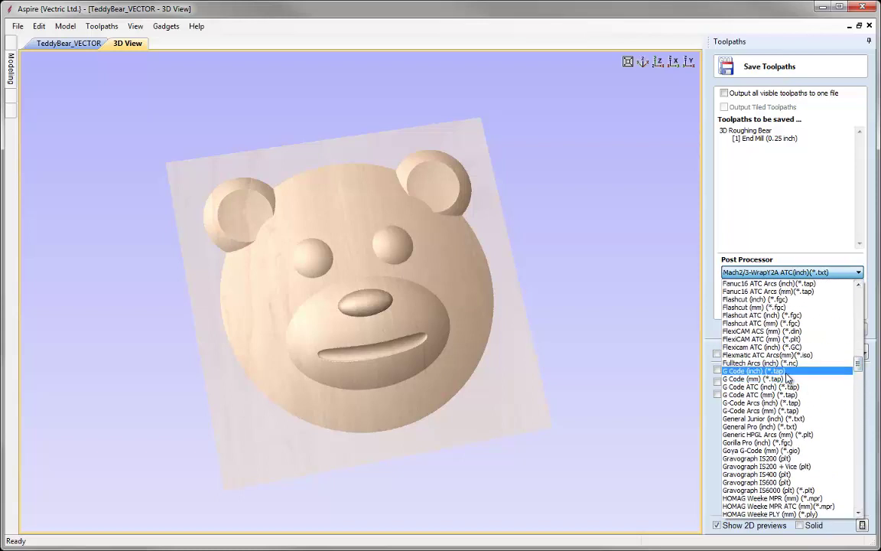
pyautogui.click(795, 368)
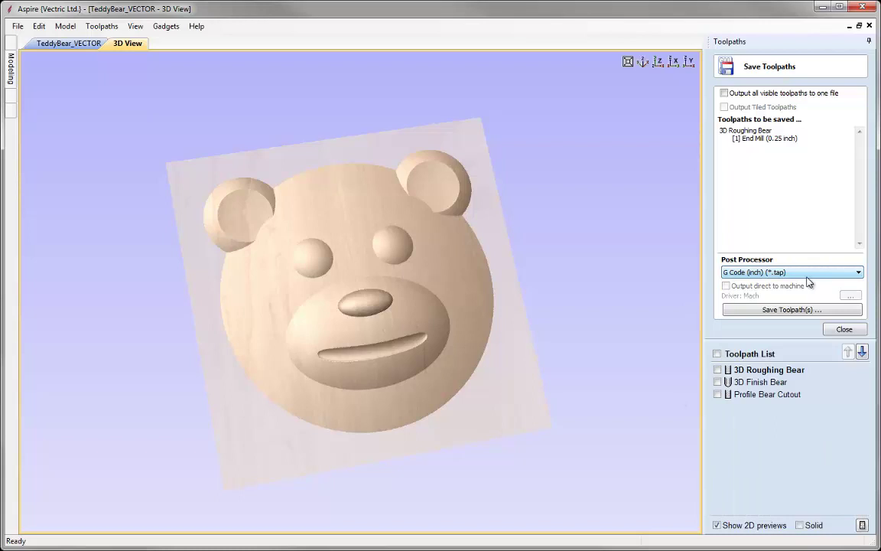
pyautogui.click(801, 316)
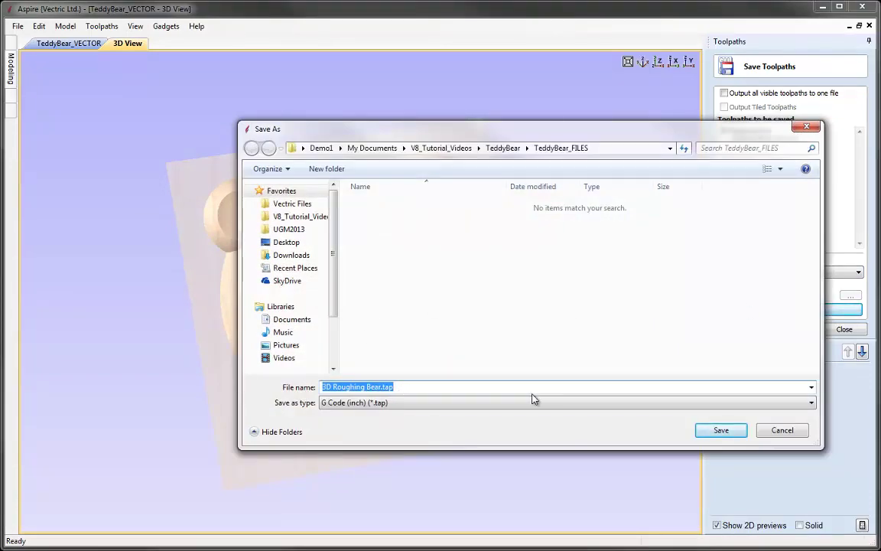
pyautogui.click(781, 432)
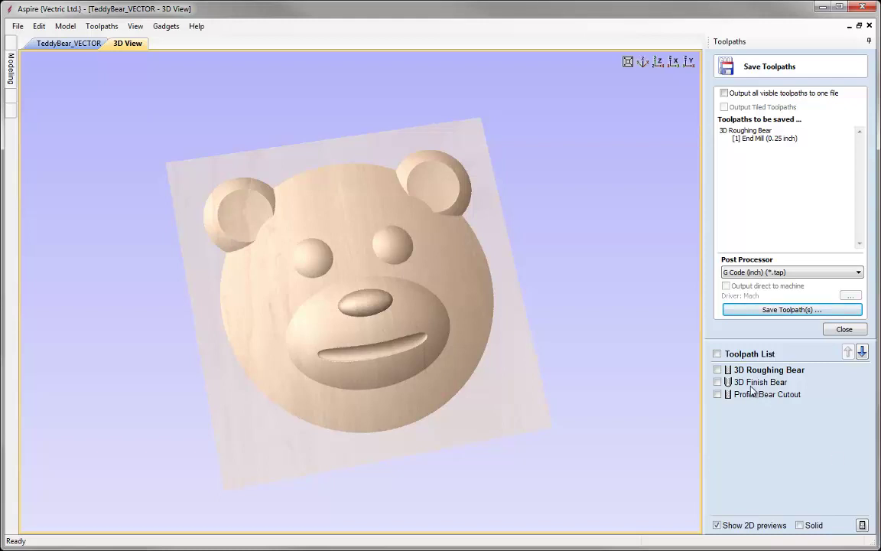
# Review the save output for the 3D Finish Bear and Profile Bear Cutout toolpaths, and leave toolpath saving without writing files
pyautogui.moveTo(759, 388)
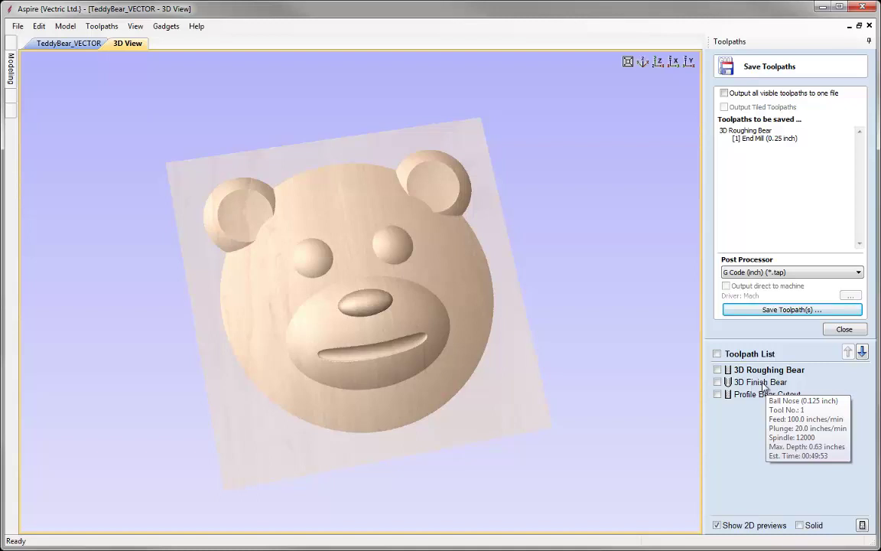
pyautogui.click(762, 386)
pyautogui.click(762, 389)
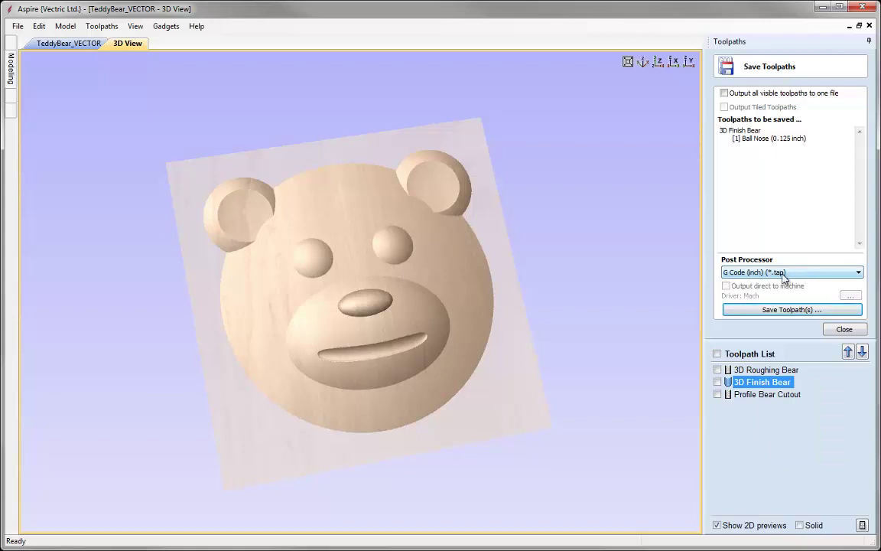
pyautogui.click(740, 310)
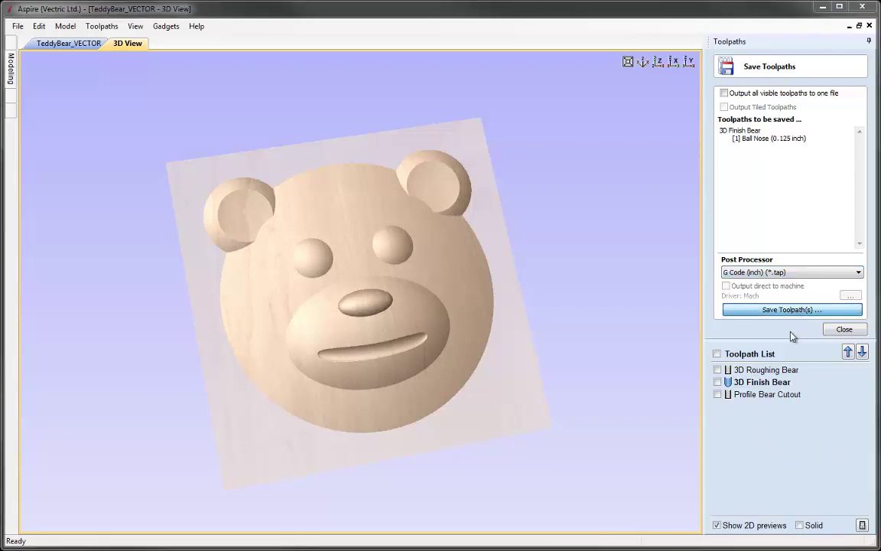
pyautogui.click(773, 431)
pyautogui.click(769, 394)
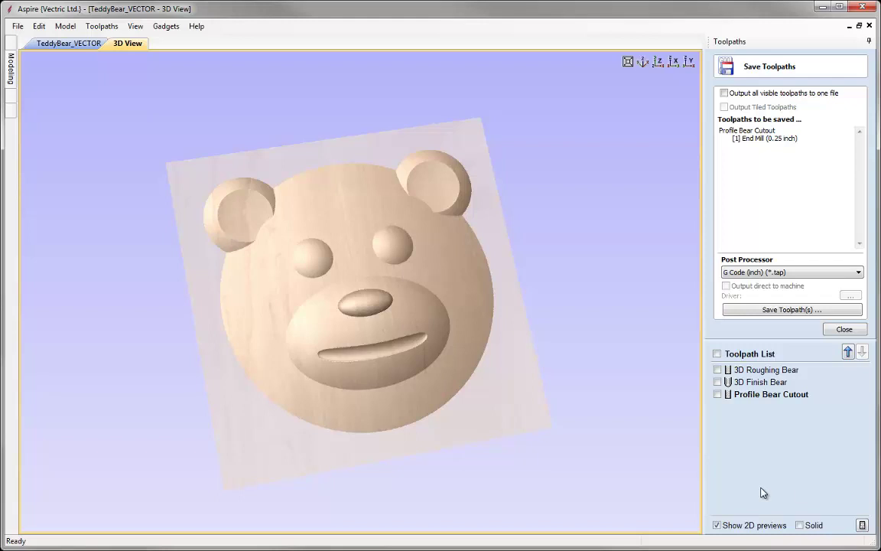
pyautogui.click(845, 329)
# Save the project as a new file named TeddyBear_TOOLPATH.crv3d in the TeddyBear_FILES folder
pyautogui.click(17, 26)
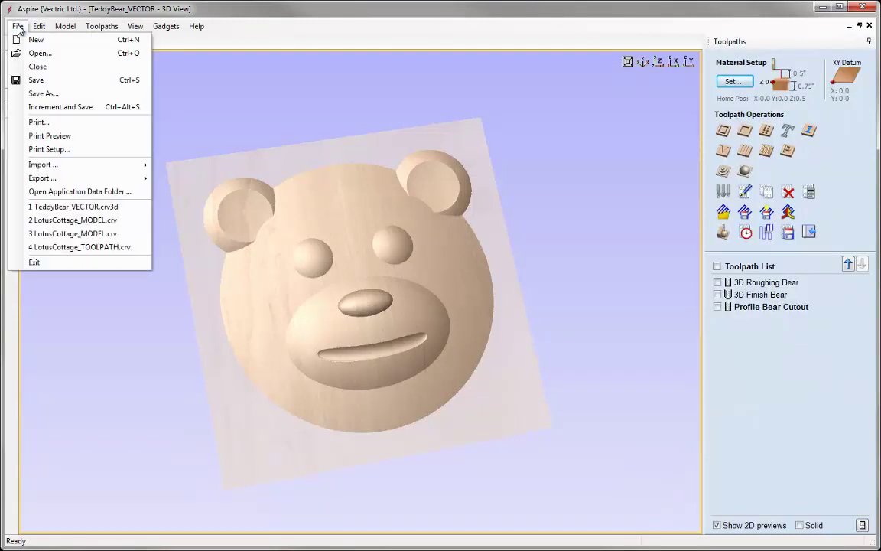
pyautogui.click(58, 92)
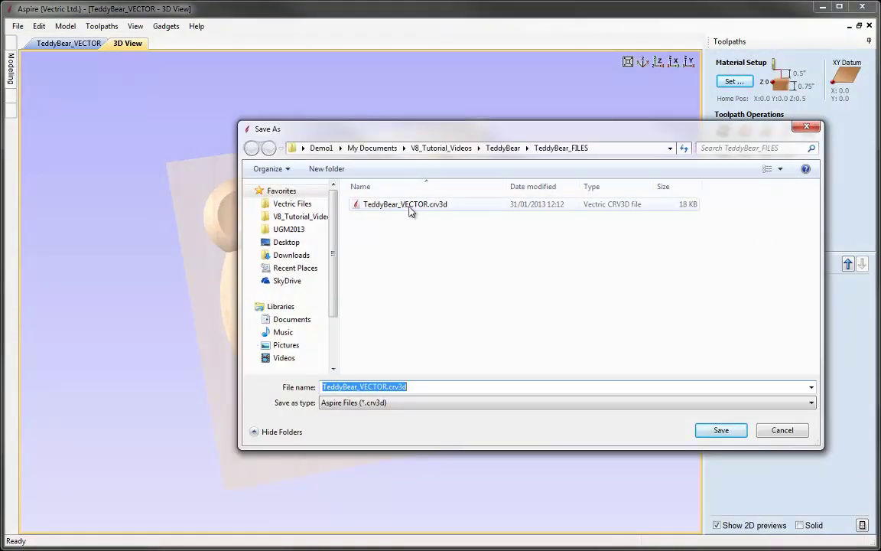
pyautogui.click(369, 386)
pyautogui.moveTo(359, 386); pyautogui.dragTo(388, 387)
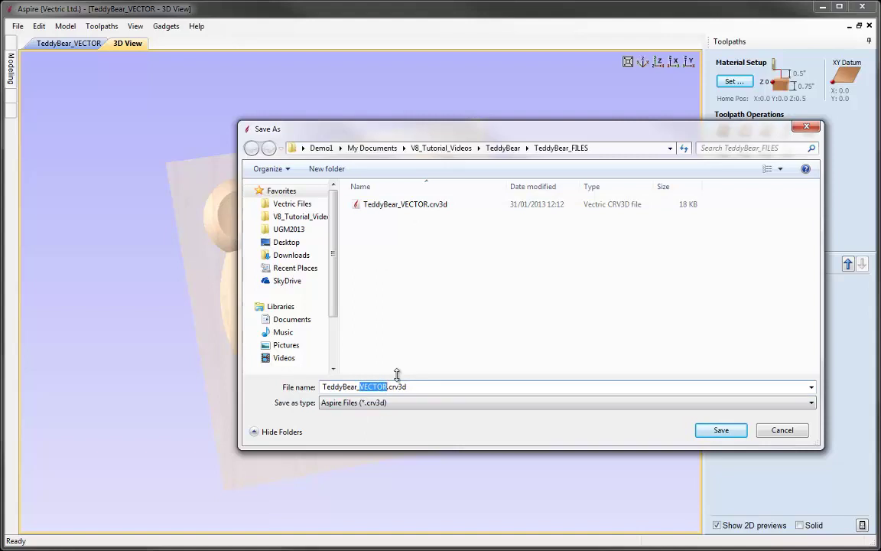
pyautogui.write('TOOLPATH')
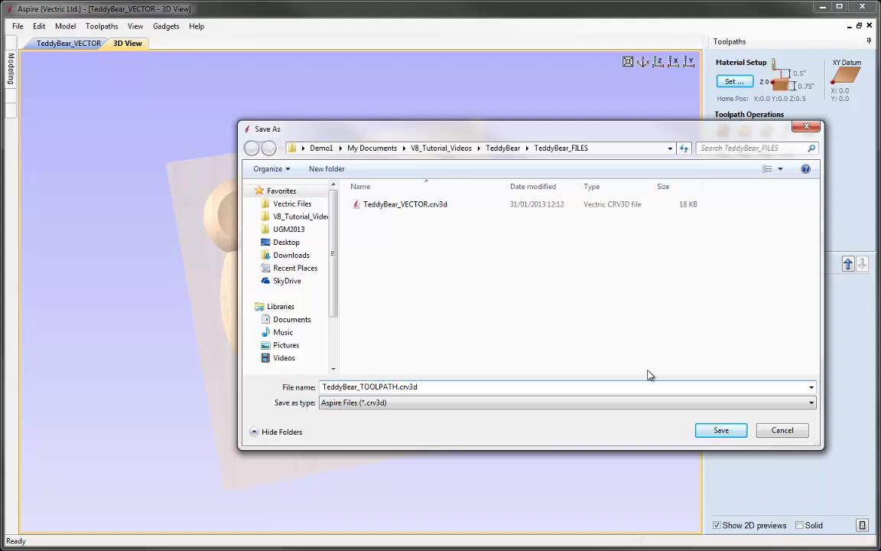
pyautogui.click(725, 434)
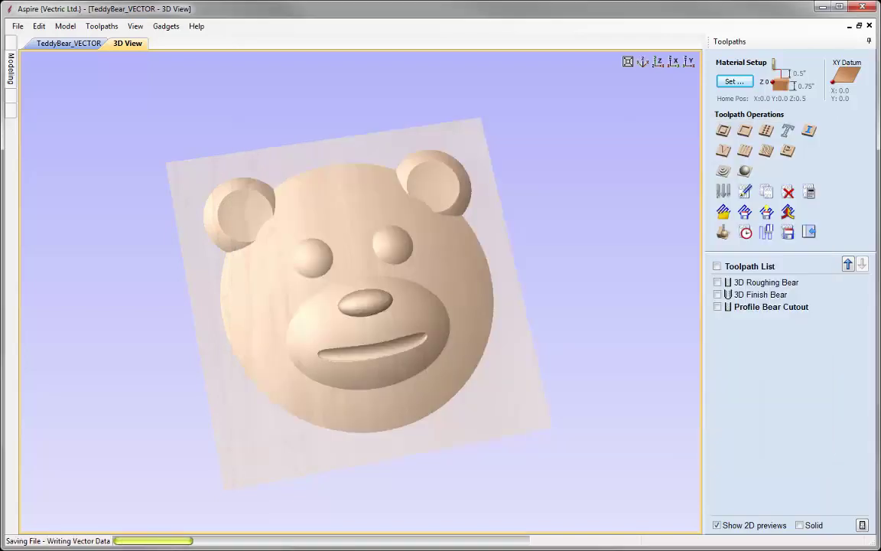